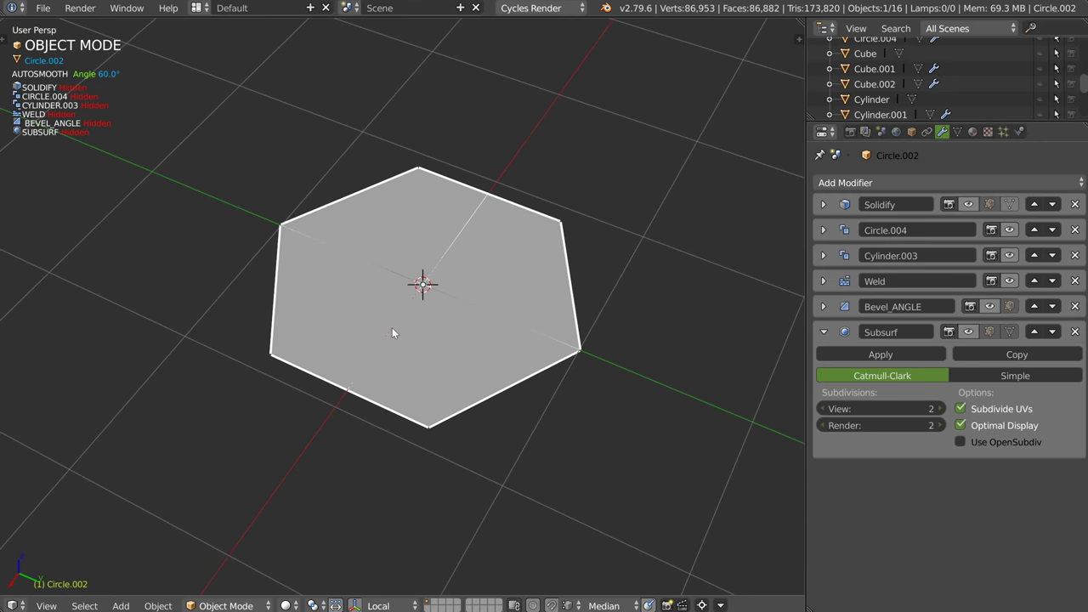
# - Show all modifiers of the hexagonal nut in the viewport and overlay its wireframe on the shaded surface
pyautogui.press('space')
pyautogui.click(298, 307)
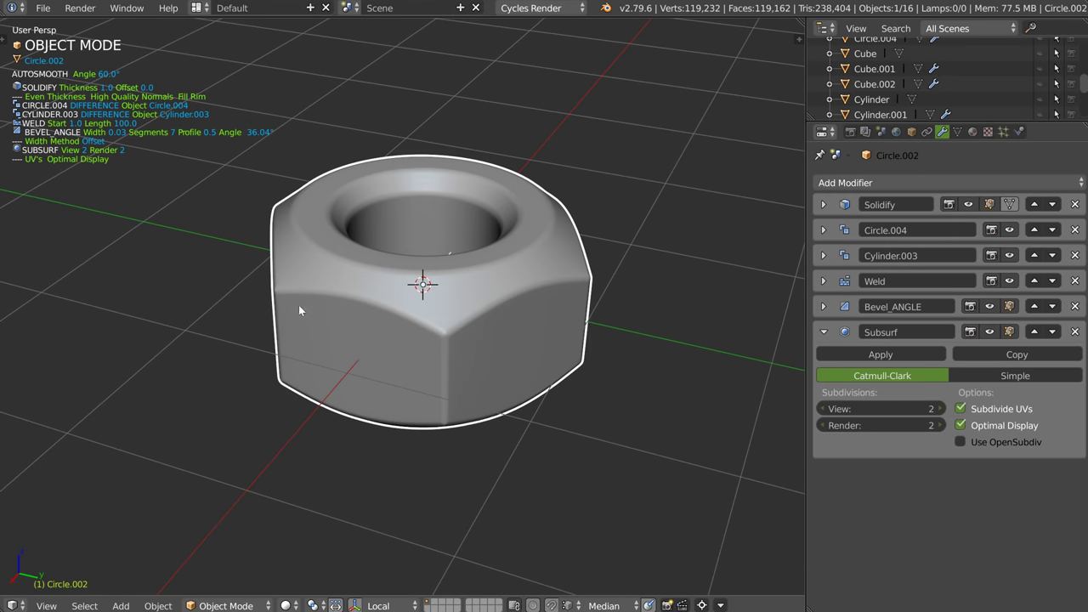
pyautogui.press('z')
pyautogui.click(493, 308)
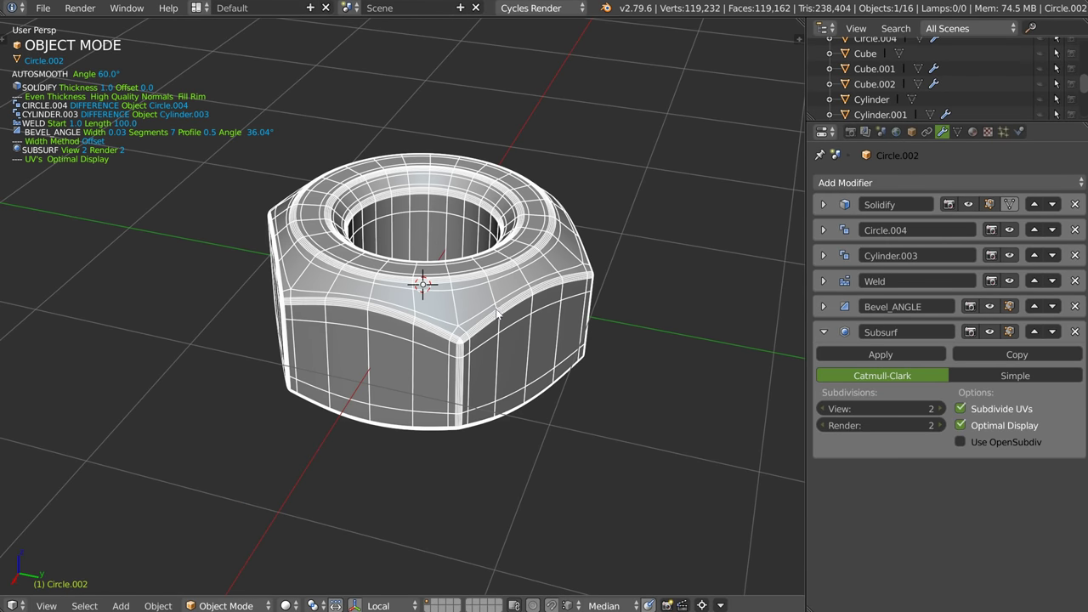
pyautogui.press('q')
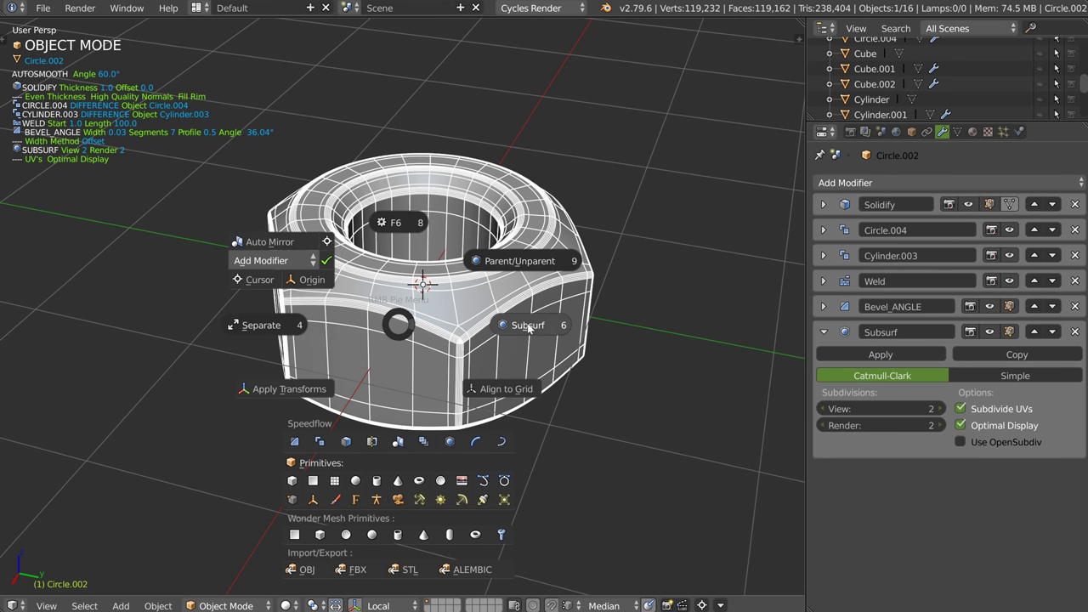
pyautogui.click(532, 325)
pyautogui.moveTo(293, 278); pyautogui.dragTo(450, 259, button='middle')
pyautogui.hotkey('ctrl', '2')
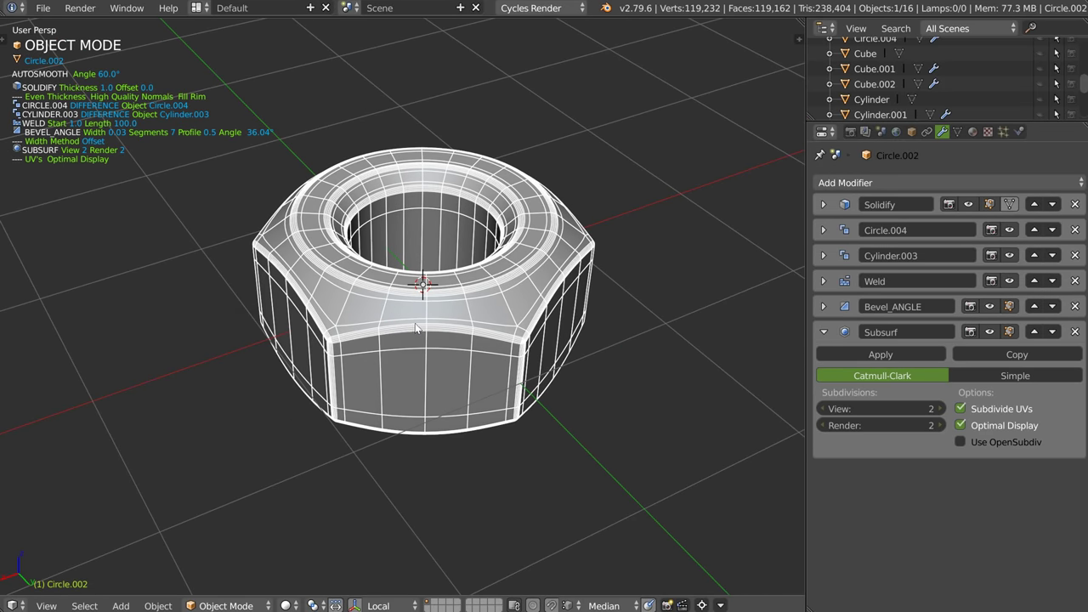
# - Inspect the nut's topology and smooth surface from several angles by toggling the wireframe overlay, ending with it switched off
pyautogui.press('z')
pyautogui.click(378, 340)
pyautogui.moveTo(376, 334)
pyautogui.mouseDown(button='middle')
pyautogui.moveTo(463, 327)
pyautogui.moveTo(447, 323)
pyautogui.mouseUp(button='middle')
pyautogui.hotkey('shift', 'z')
pyautogui.click(567, 325)
pyautogui.moveTo(565, 325); pyautogui.dragTo(462, 319, button='middle')
pyautogui.press('space')
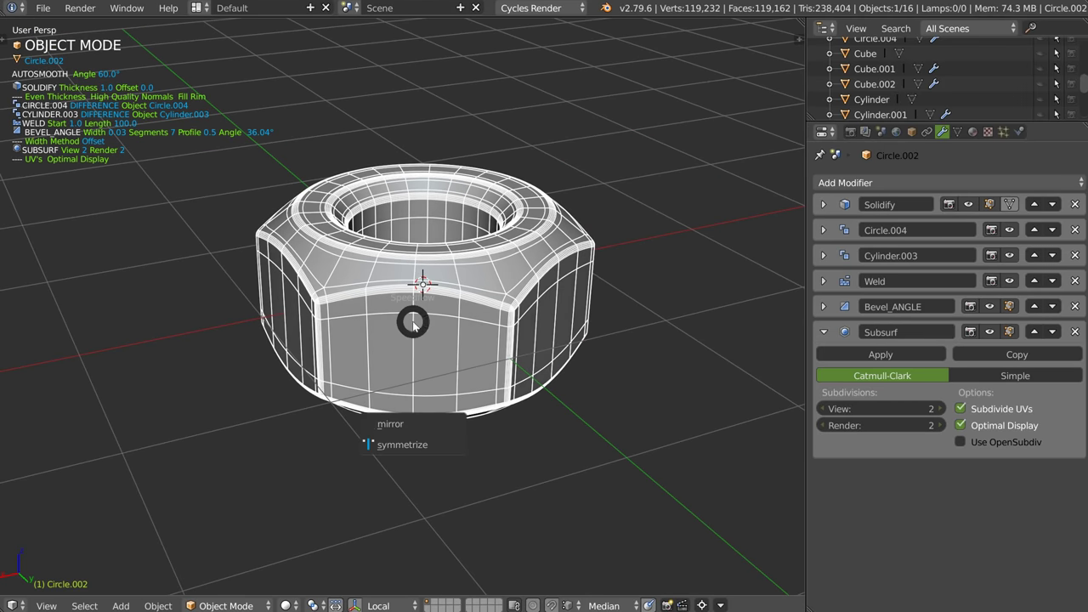
pyautogui.click(540, 324)
pyautogui.click(564, 327)
pyautogui.press('Escape')
pyautogui.moveTo(379, 242); pyautogui.dragTo(374, 241, button='middle')
# - Reveal the Cylinder.003 boolean cutter of the nut's hole and set its weight-limited bevel width to 0.13
pyautogui.press('space')
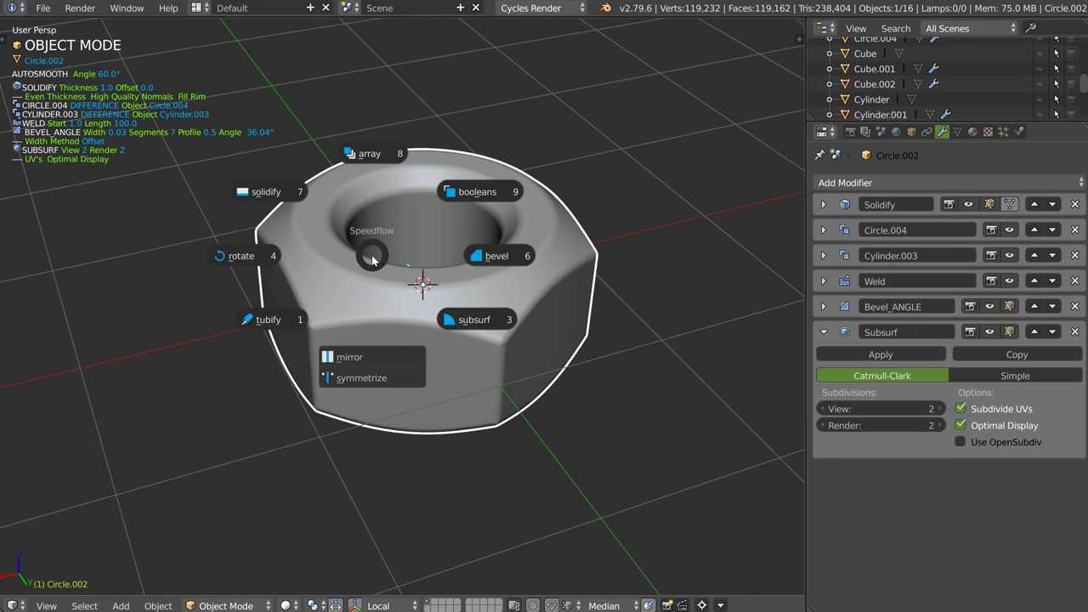
pyautogui.click(481, 197)
pyautogui.click(476, 201)
pyautogui.press('space')
pyautogui.click(587, 210)
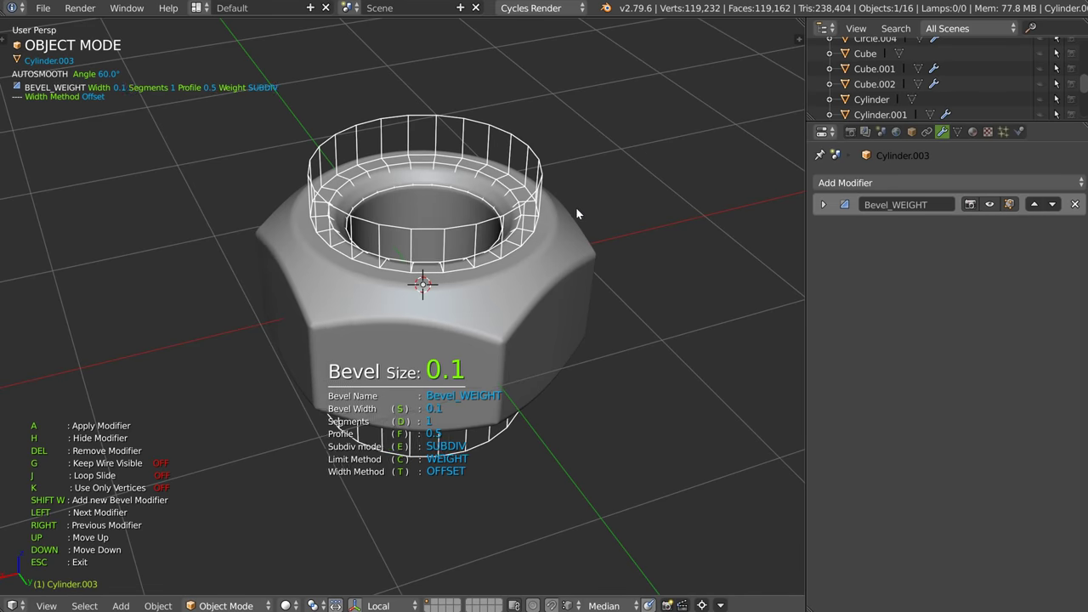
pyautogui.click(610, 208)
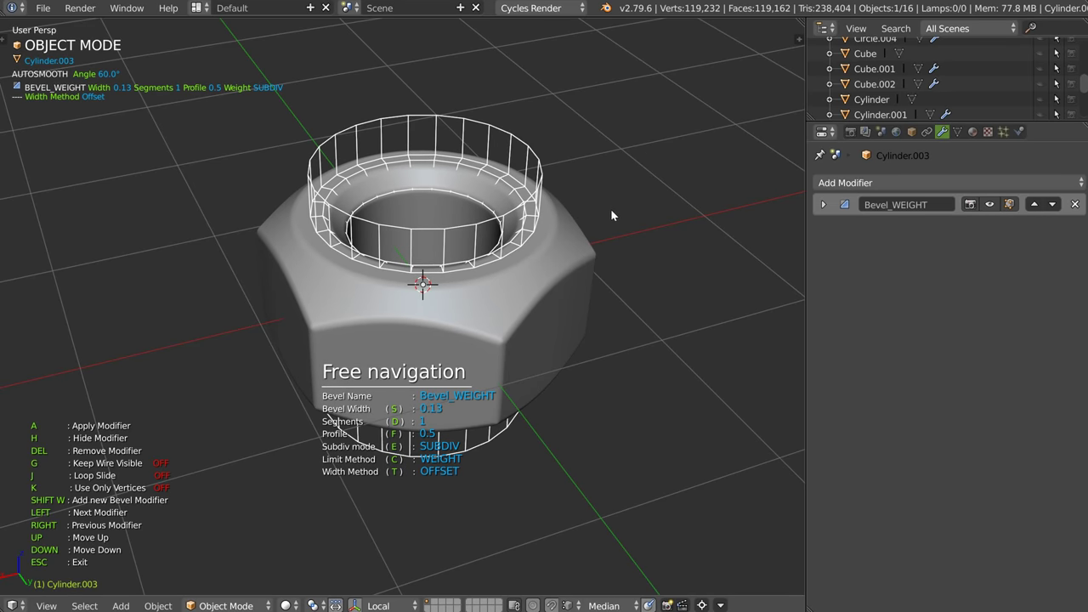
pyautogui.press('Escape')
# - Try narrowing the nut's hole by applying Shrink/Fatten to the cutter's inner cylindrical faces, and undo the change
pyautogui.press('Tab')
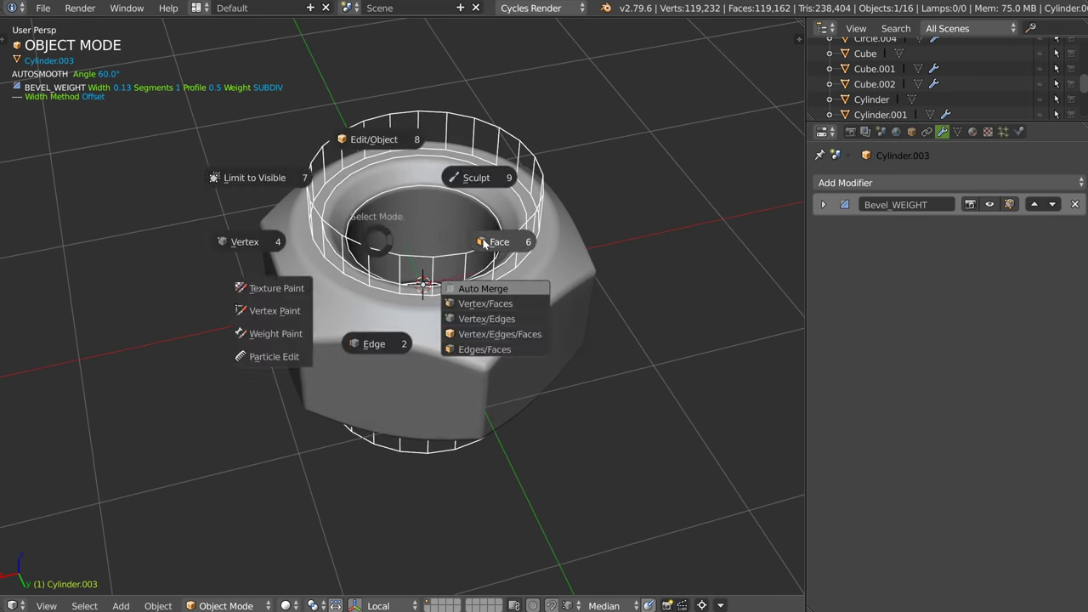
pyautogui.click(474, 244)
pyautogui.rightClick(454, 243)
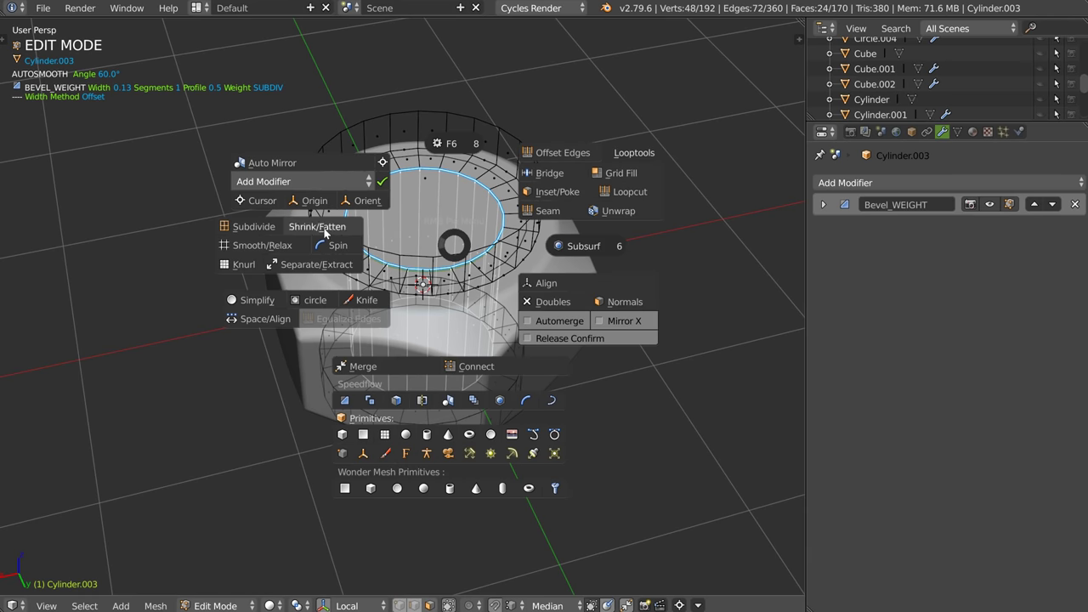
pyautogui.click(325, 232)
pyautogui.click(355, 213)
pyautogui.press('Tab')
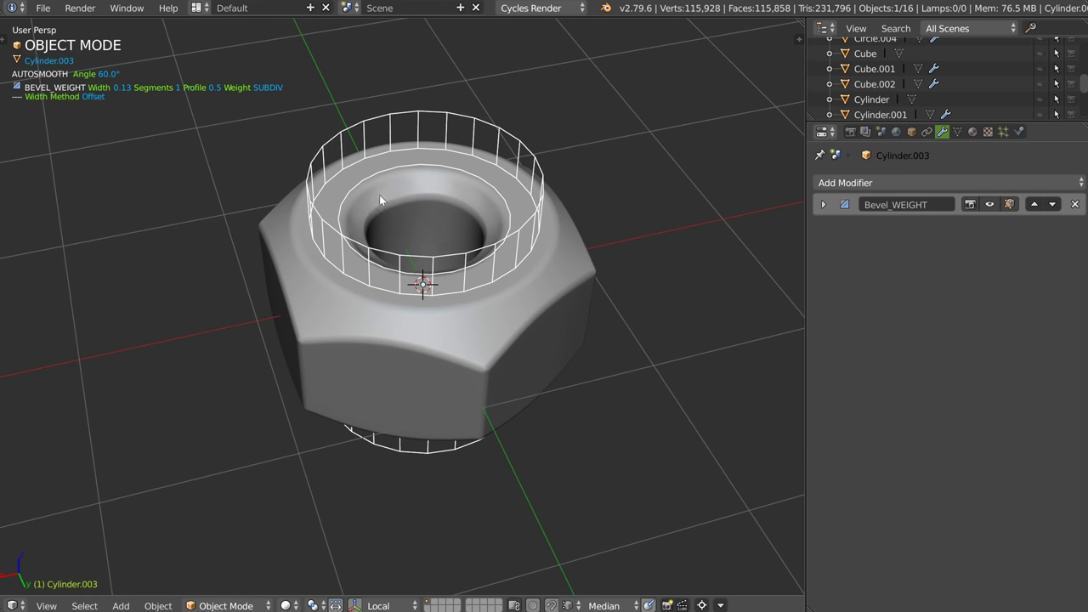
pyautogui.moveTo(352, 201); pyautogui.dragTo(357, 251, button='middle')
pyautogui.press('Tab')
pyautogui.hotkey('ctrl', 'z')
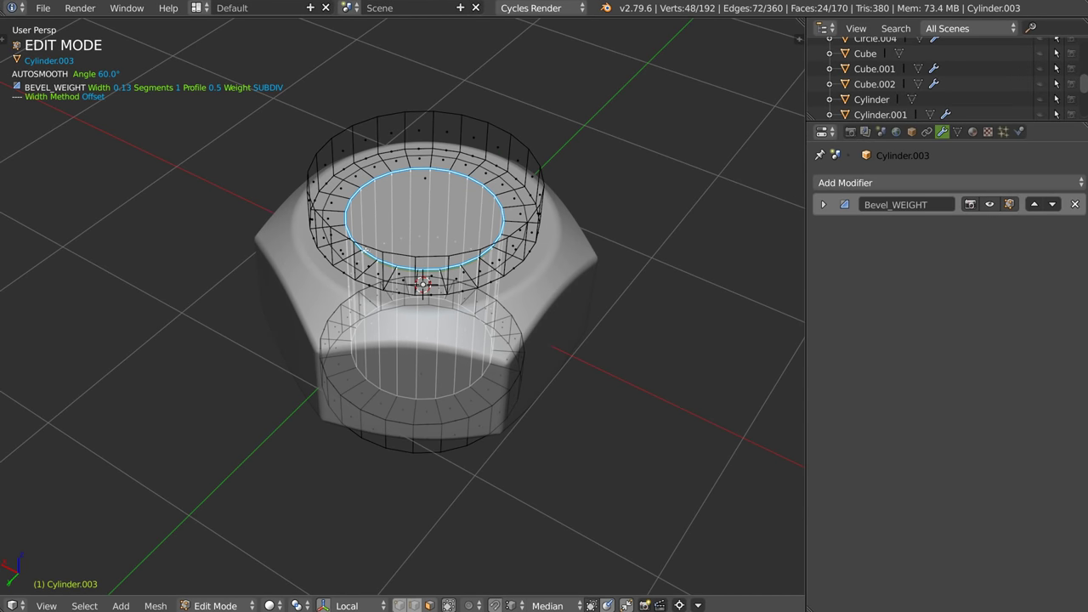
pyautogui.press('Tab')
# - Hide the Cylinder.003 hole cutter so only the nut is shown
pyautogui.moveTo(389, 259); pyautogui.dragTo(430, 259, button='middle')
pyautogui.press('g')
pyautogui.rightClick(432, 263)
pyautogui.press('h')
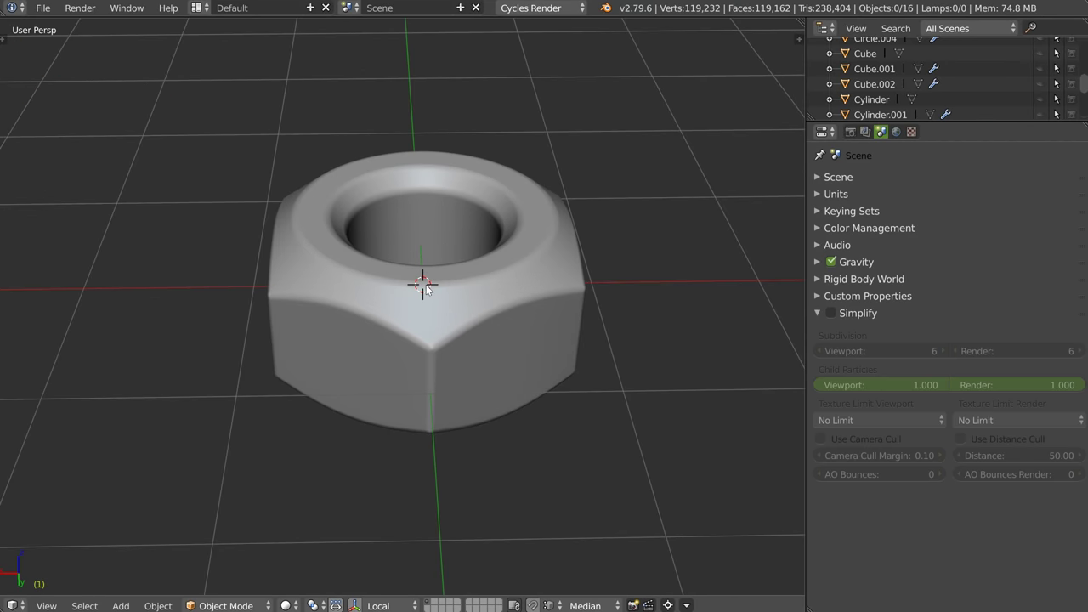
# - Reveal the nut's conical Circle.004 boolean cutter and scale it along the Z axis to about 1.02
pyautogui.rightClick(426, 295)
pyautogui.press('space')
pyautogui.click(535, 236)
pyautogui.click(536, 238)
pyautogui.scroll(-3, 536, 238)
pyautogui.moveTo(502, 316); pyautogui.dragTo(486, 192, button='middle')
pyautogui.press('s')
pyautogui.press('z')
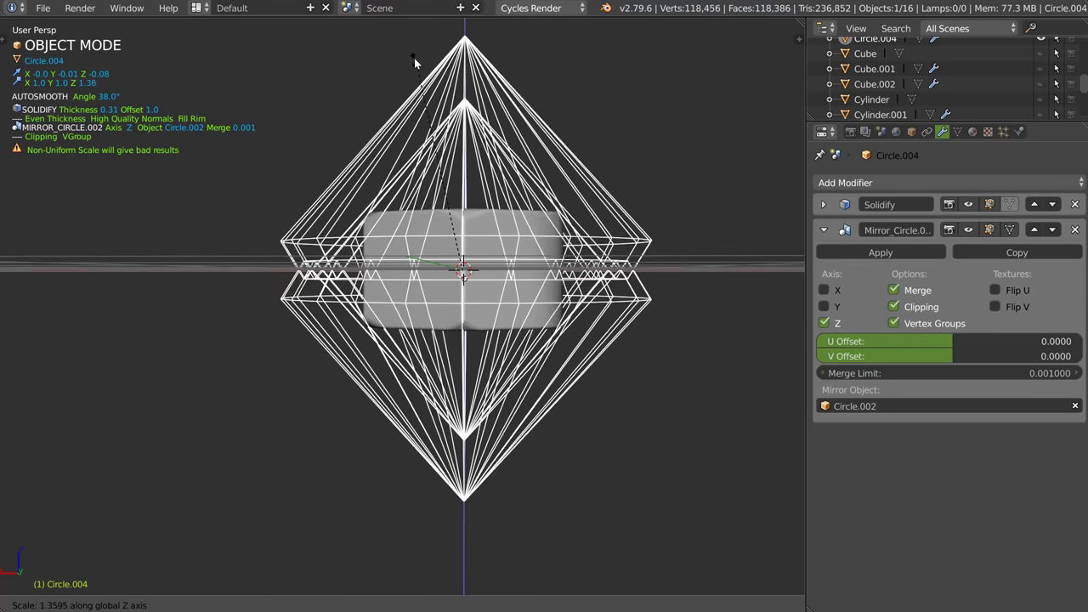
pyautogui.click(402, 117)
# - Reposition the conical cutter along the Z axis to adjust the nut's chamfer, and hide the cutter
pyautogui.press('g')
pyautogui.press('z')
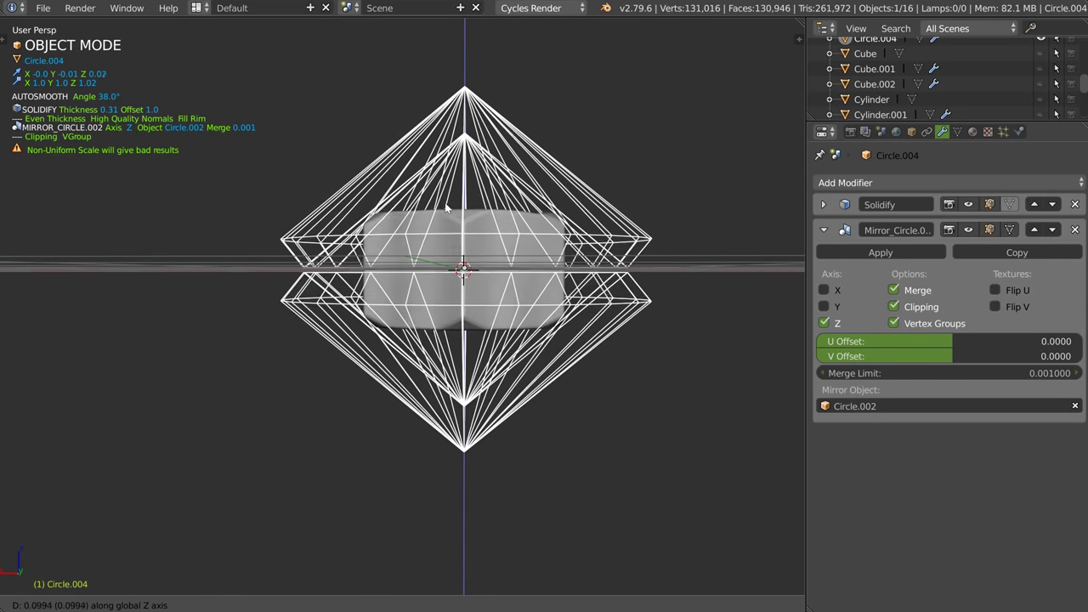
pyautogui.click(443, 213)
pyautogui.moveTo(443, 213); pyautogui.dragTo(431, 239, button='middle')
pyautogui.scroll(4, 432, 240)
pyautogui.moveTo(515, 207); pyautogui.dragTo(529, 234, button='middle')
pyautogui.scroll(-2, 528, 234)
pyautogui.press('g')
pyautogui.press('z')
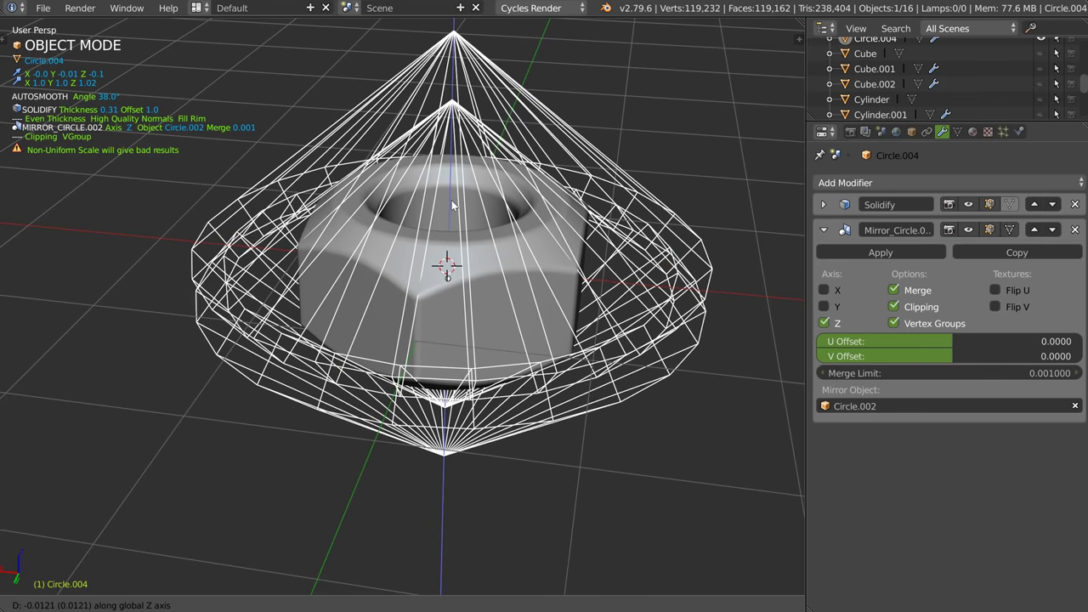
pyautogui.click(453, 230)
pyautogui.moveTo(452, 229); pyautogui.dragTo(450, 233, button='middle')
pyautogui.press('h')
# - Select the nut, overlay its wireframe on the shaded view, and remove its Subsurf modifier
pyautogui.rightClick(500, 245)
pyautogui.hotkey('shift', 'z')
pyautogui.click(553, 252)
pyautogui.moveTo(553, 252); pyautogui.dragTo(370, 324, button='middle')
pyautogui.hotkey('ctrl', 'z')
pyautogui.scroll(-1, 480, 326)
pyautogui.keyDown('shift'); pyautogui.moveTo(460, 306); pyautogui.dragTo(426, 317, button='middle'); pyautogui.keyUp('shift')
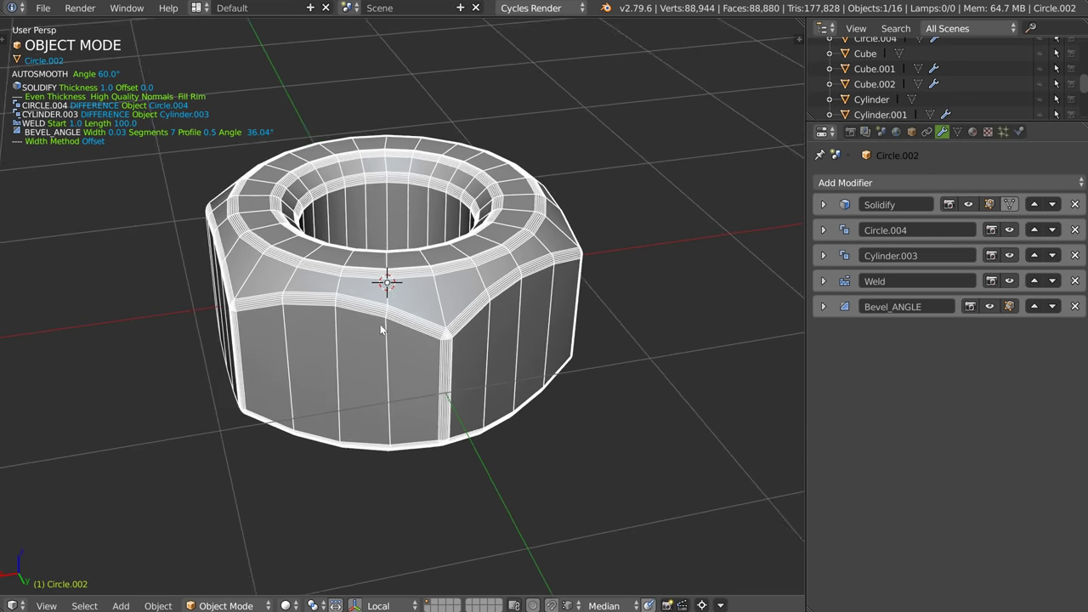
pyautogui.scroll(1, 380, 328)
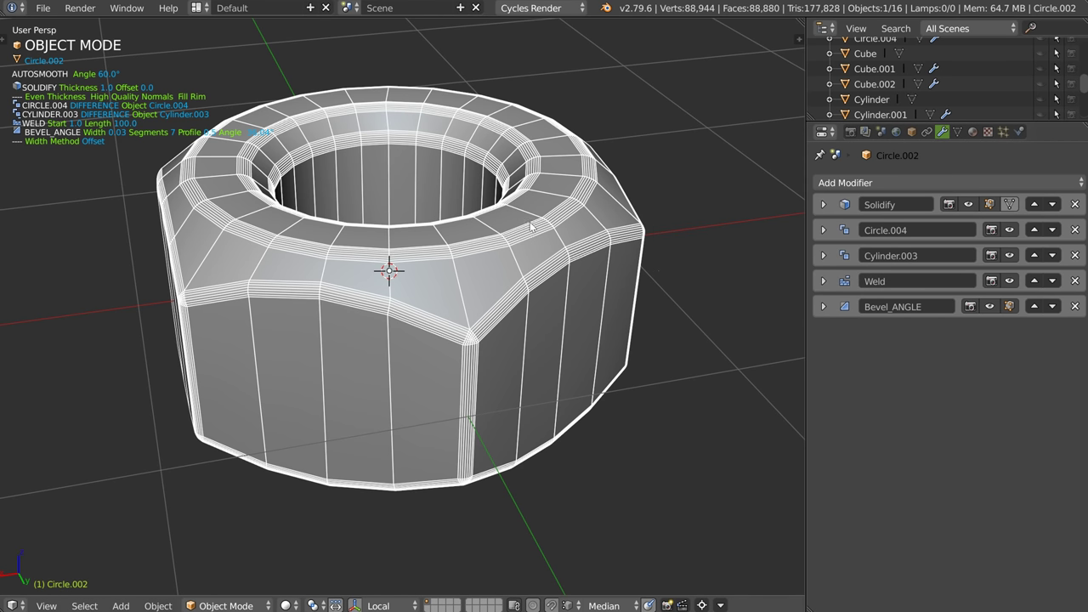
# - Toggle the viewport visibility of the nut's Weld and Bevel_ANGLE modifiers to compare the mesh with and without them
pyautogui.click(1010, 280)
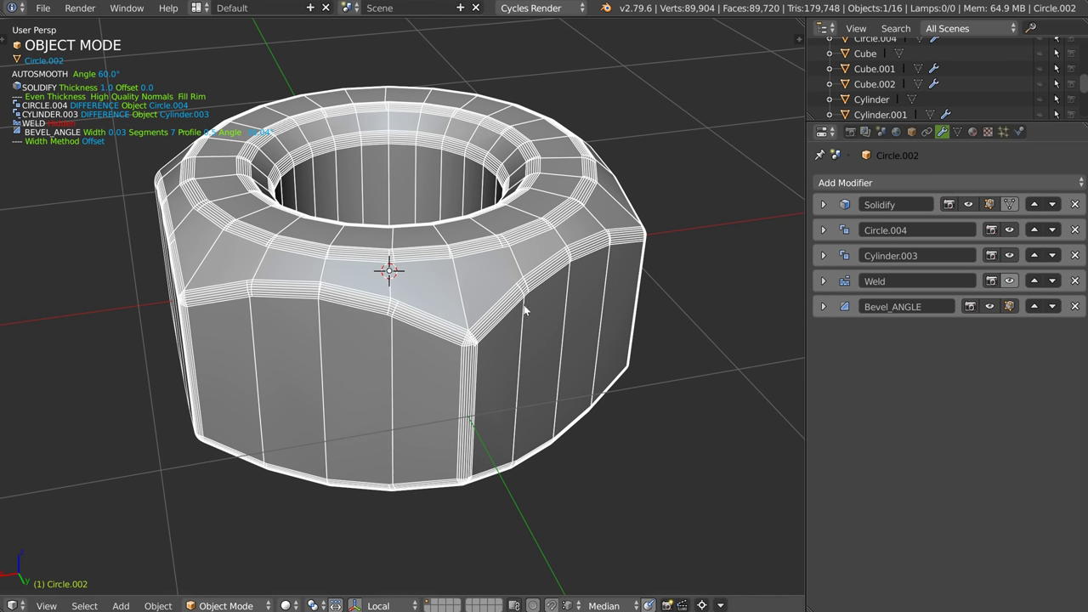
pyautogui.moveTo(499, 239); pyautogui.dragTo(463, 313, button='middle')
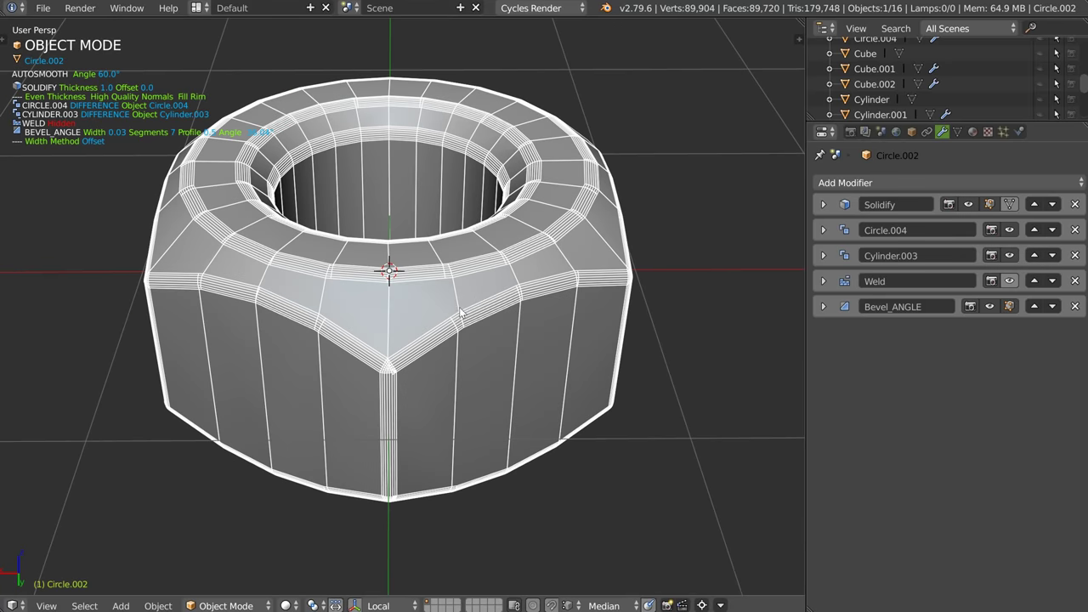
pyautogui.click(990, 306)
pyautogui.scroll(2, 447, 311)
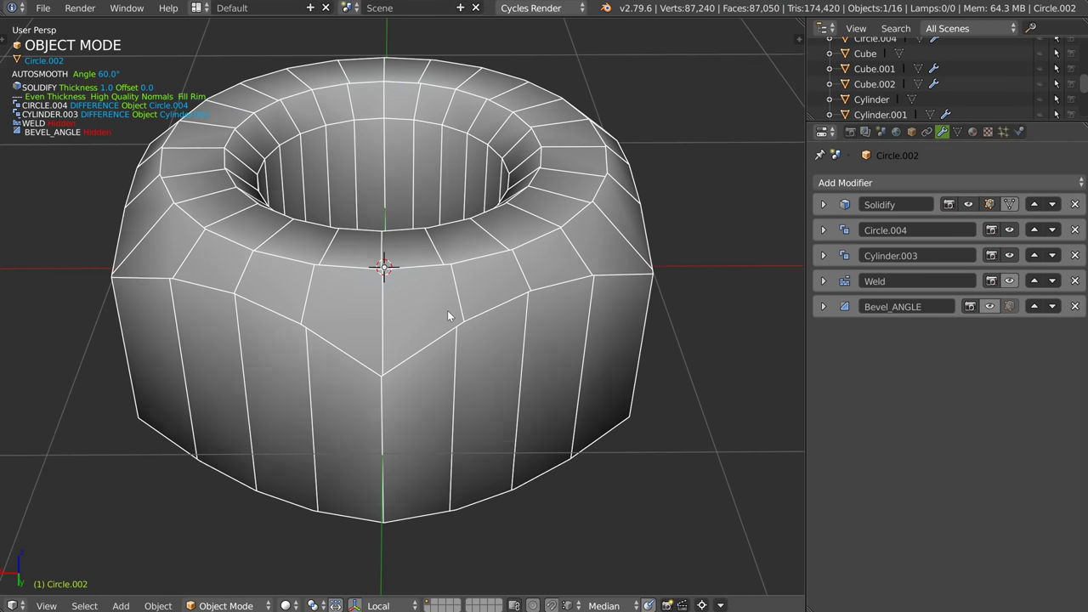
pyautogui.click(1010, 281)
pyautogui.click(1010, 282)
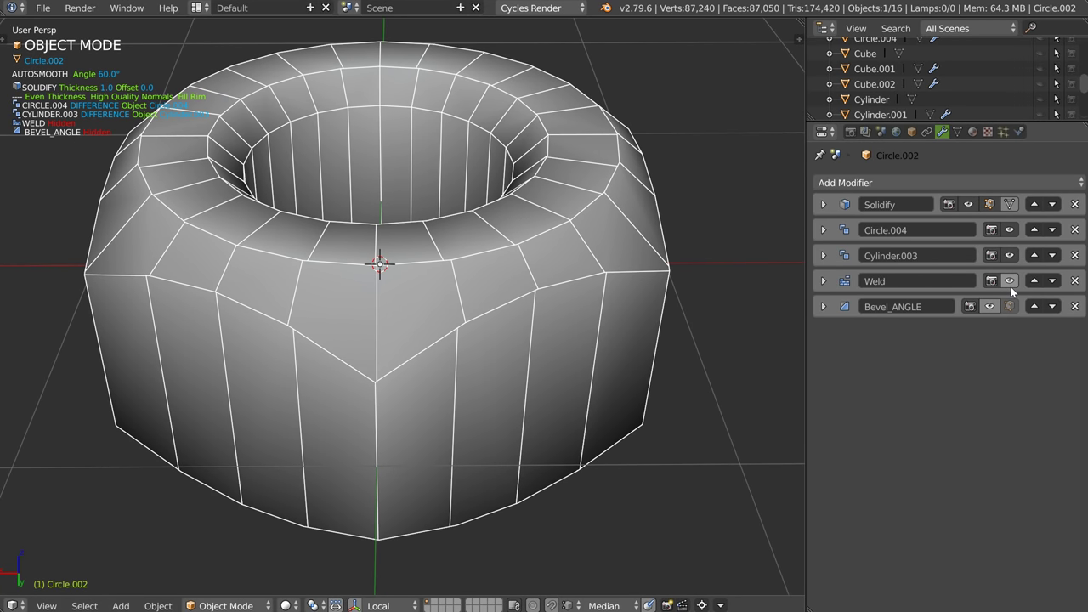
pyautogui.click(1010, 282)
pyautogui.click(1011, 282)
pyautogui.click(1012, 284)
pyautogui.click(1010, 282)
pyautogui.click(1010, 281)
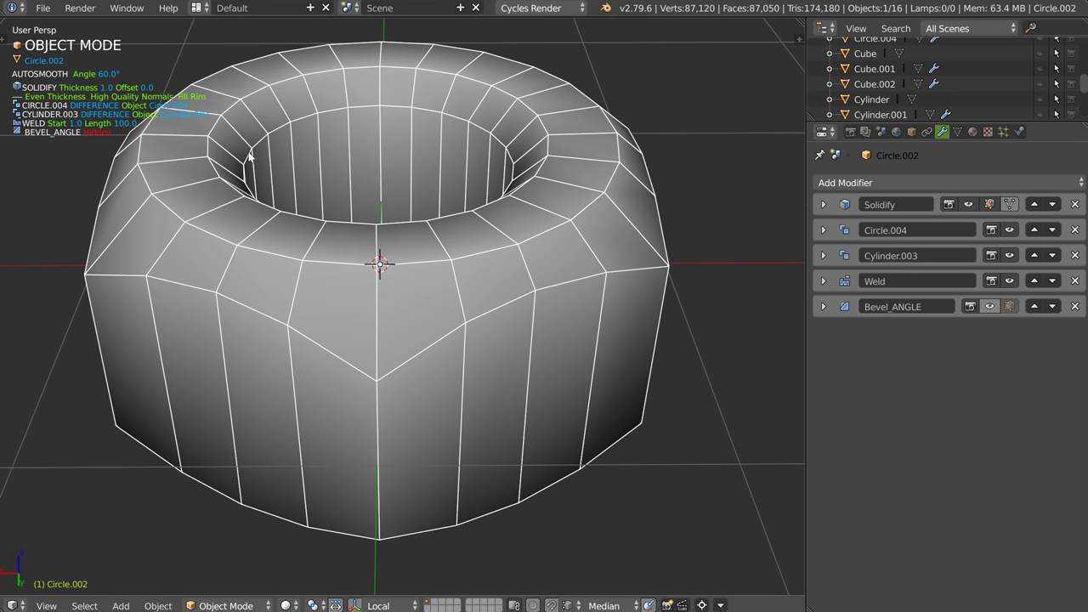
pyautogui.click(989, 306)
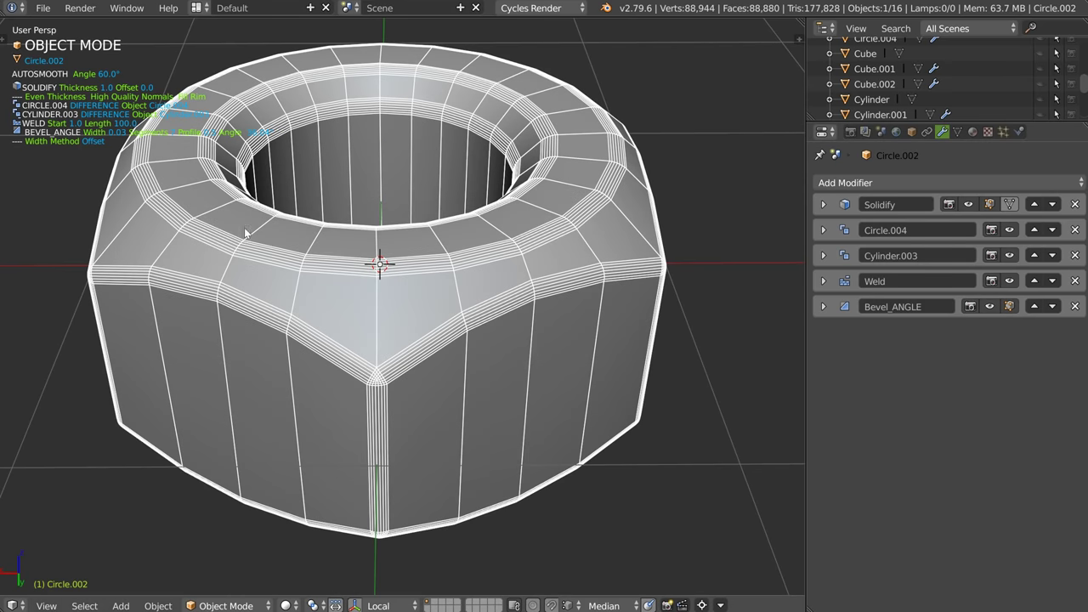
pyautogui.scroll(-3, 426, 267)
pyautogui.moveTo(439, 261); pyautogui.dragTo(405, 269, button='middle')
pyautogui.scroll(1, 383, 301)
pyautogui.scroll(-2, 486, 233)
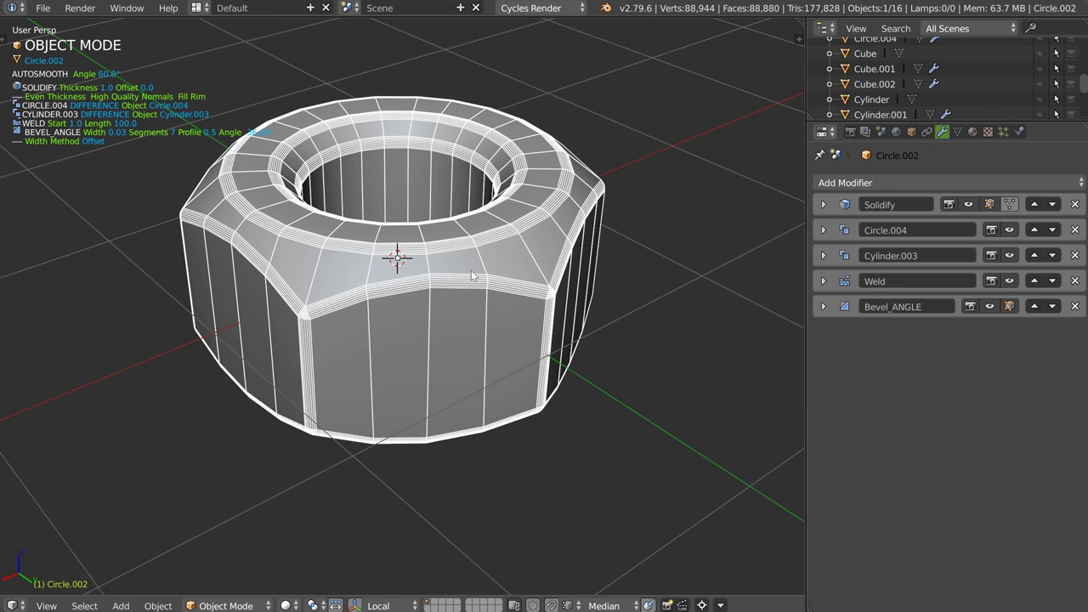
pyautogui.scroll(2, 492, 256)
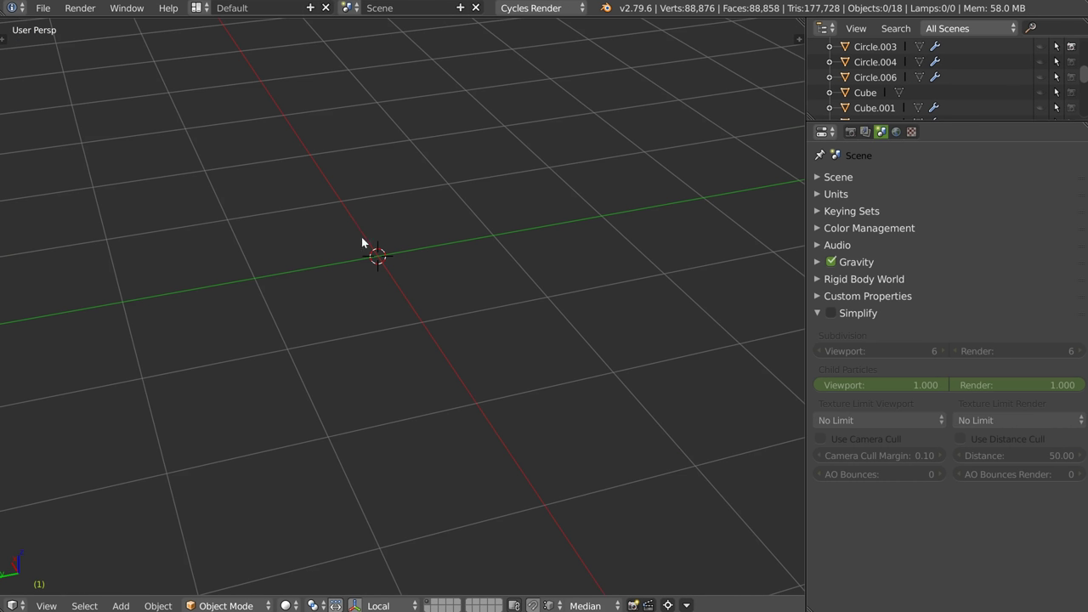
# - Add a circle at the world origin in the empty scene and set its vertex count to 6
pyautogui.keyDown('shift'); pyautogui.moveTo(322, 258); pyautogui.dragTo(342, 251, button='middle'); pyautogui.keyUp('shift')
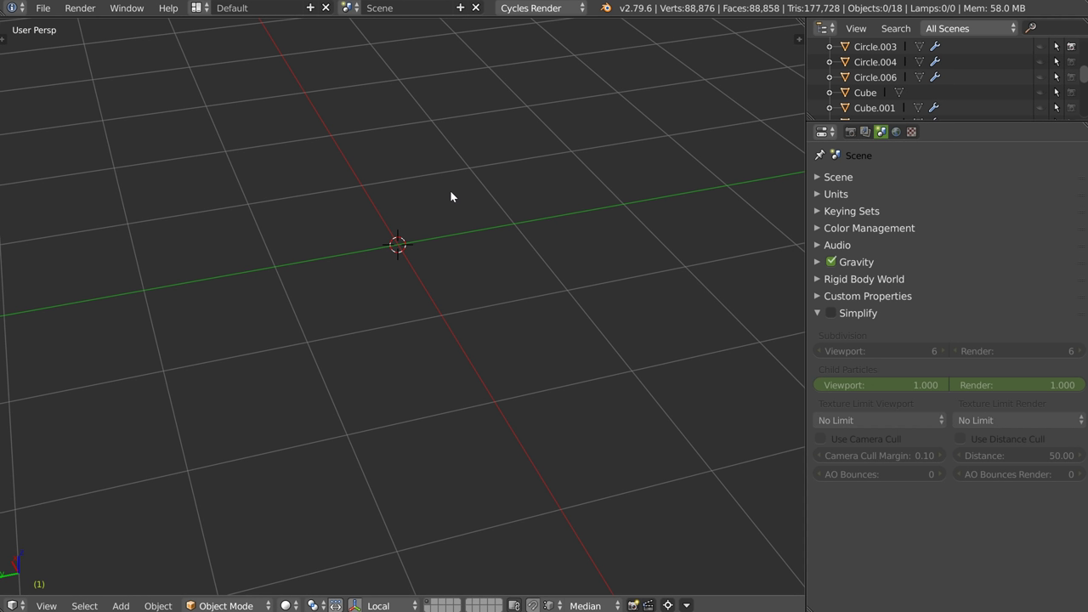
pyautogui.moveTo(450, 197); pyautogui.dragTo(395, 274, button='middle')
pyautogui.rightClick(439, 294)
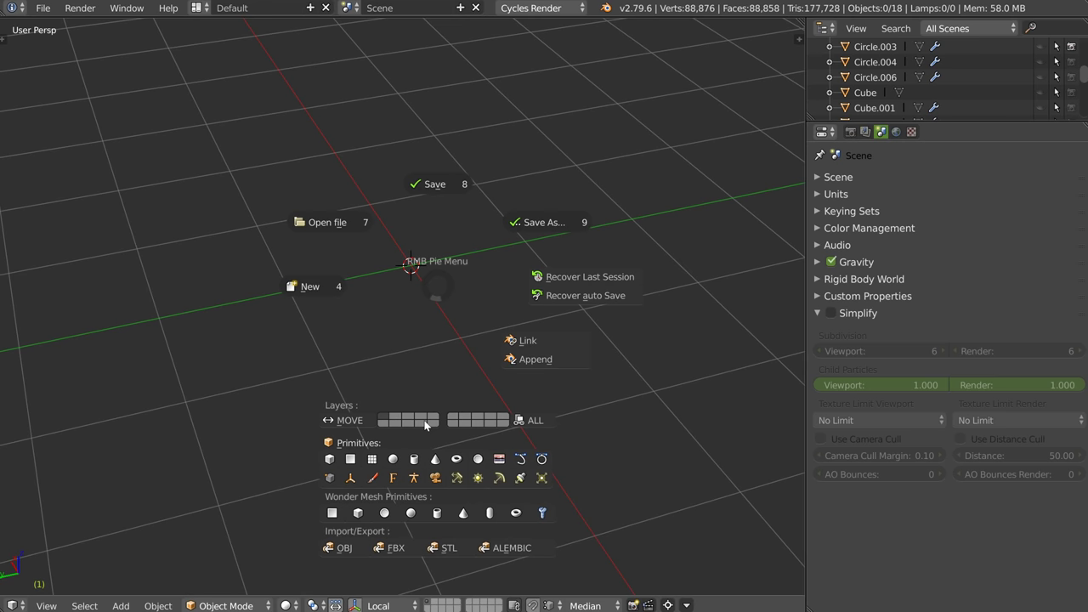
pyautogui.click(480, 458)
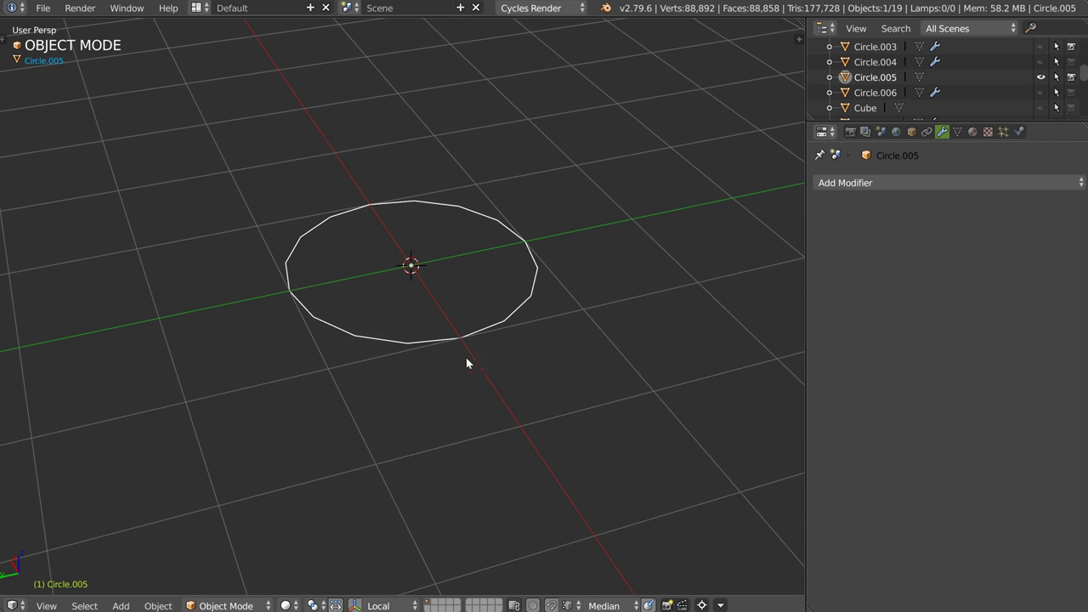
pyautogui.press('F6')
pyautogui.click(616, 293)
pyautogui.write('6')
pyautogui.press('Return')
pyautogui.press('Tab')
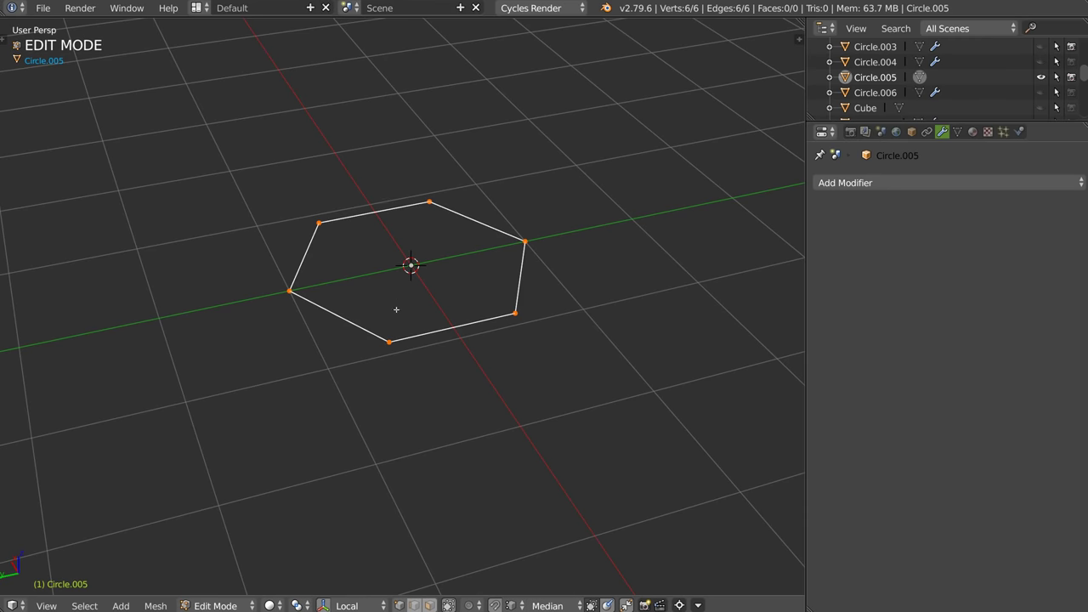
pyautogui.press('Tab')
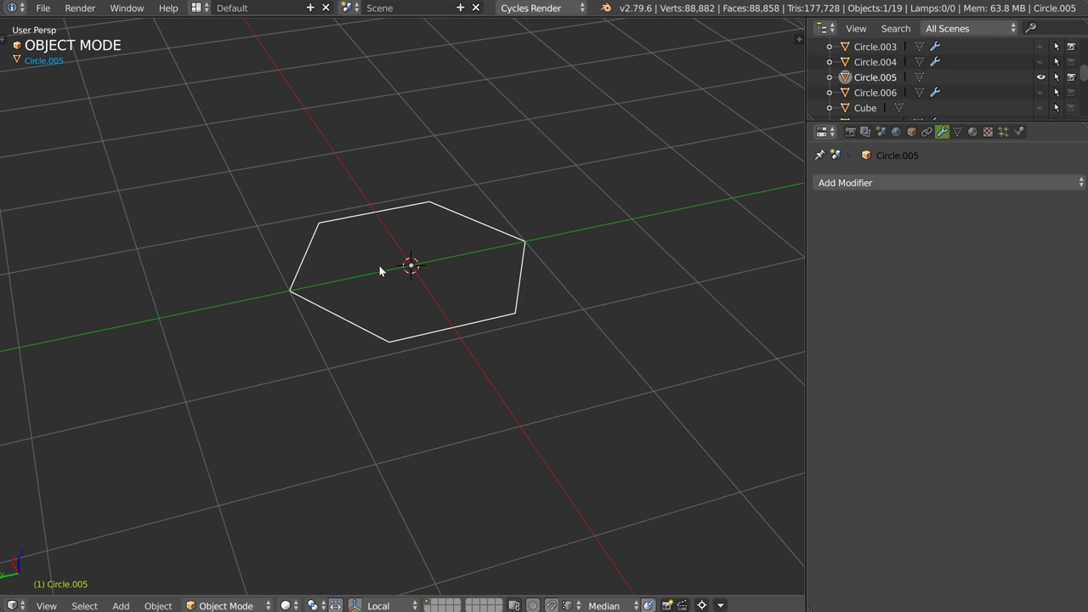
# - Add a Solidify modifier to the hexagon with a thickness of 0.89 and an offset of 0
pyautogui.hotkey('alt', 'x')
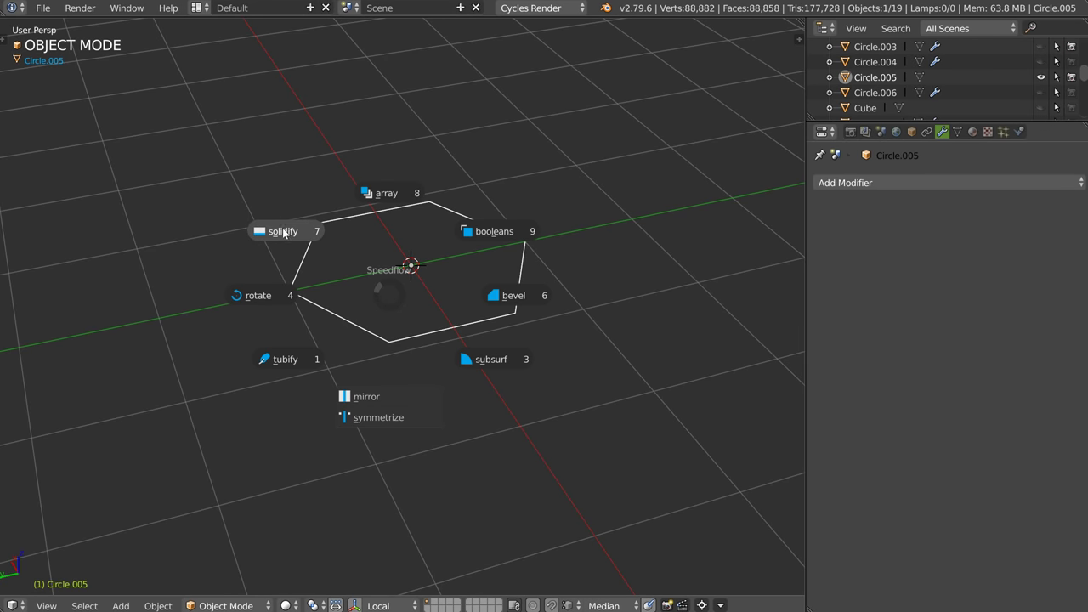
pyautogui.click(283, 231)
pyautogui.click(312, 234)
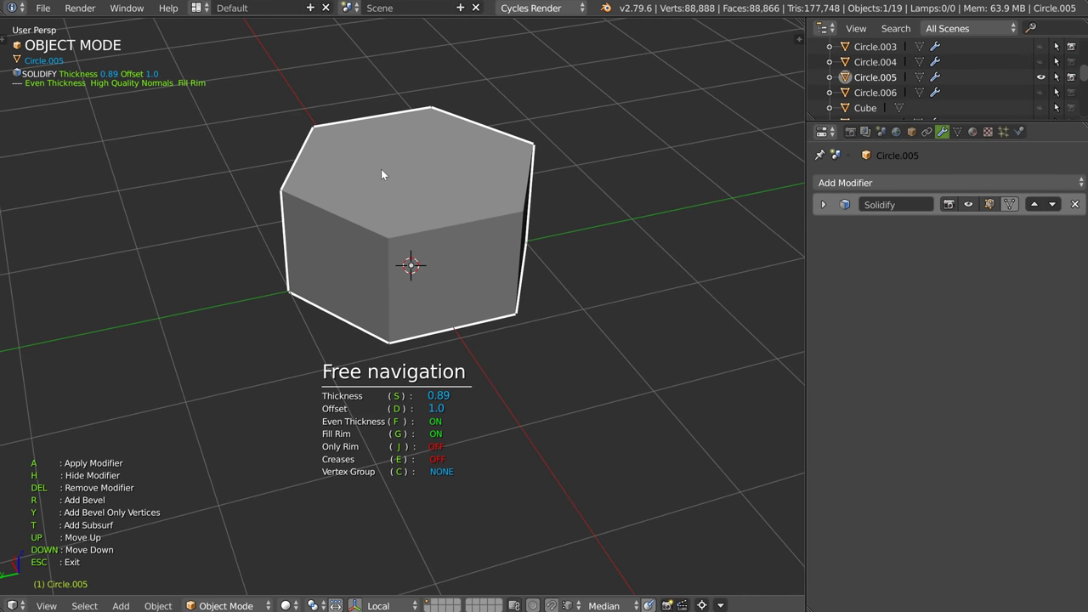
pyautogui.press('d')
pyautogui.click(453, 300)
pyautogui.moveTo(454, 300); pyautogui.dragTo(361, 257, button='middle')
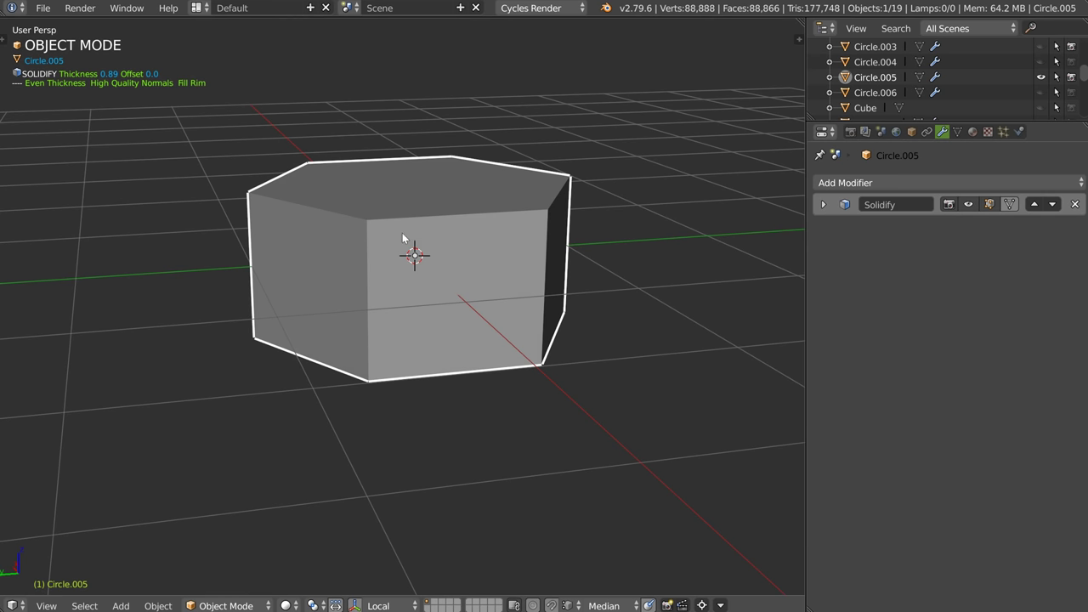
# - Add a second circle at the hexagon's centre and set its vertex count to 24
pyautogui.keyDown('shift'); pyautogui.moveTo(538, 245); pyautogui.dragTo(440, 283, button='middle'); pyautogui.keyUp('shift')
pyautogui.scroll(-1, 482, 281)
pyautogui.rightClick(432, 301)
pyautogui.rightClick(426, 296)
pyautogui.rightClick(409, 284)
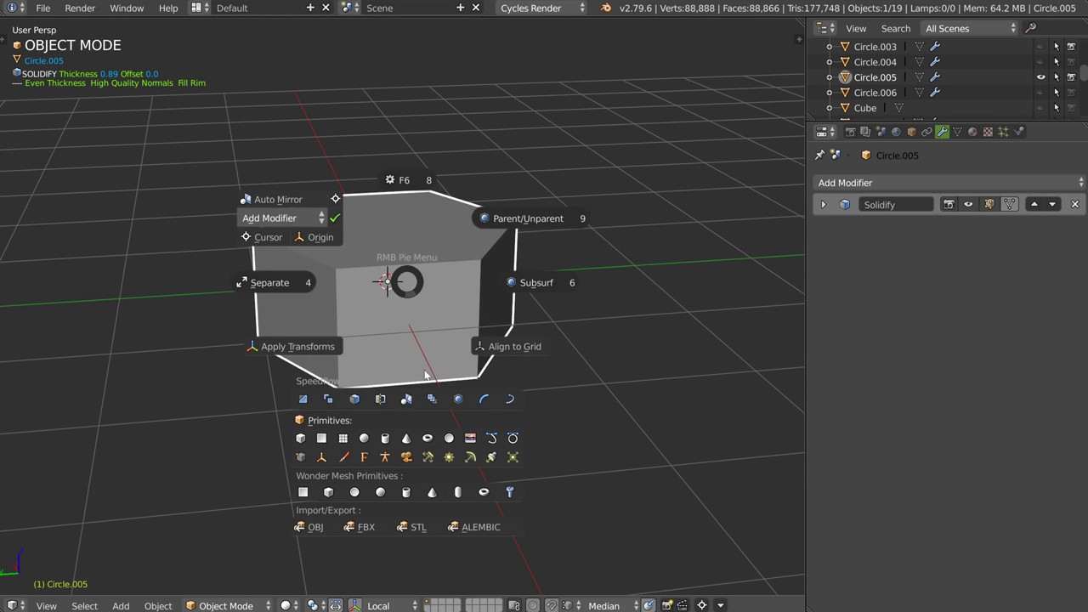
pyautogui.click(450, 438)
pyautogui.rightClick(396, 359)
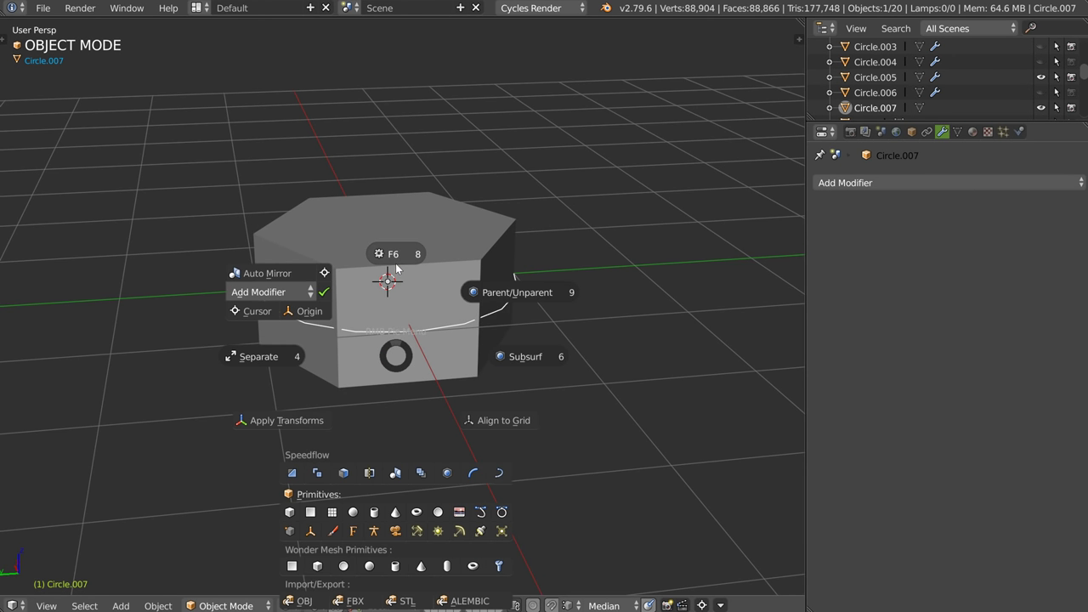
pyautogui.click(396, 255)
pyautogui.click(561, 279)
pyautogui.write('24')
pyautogui.press('Return')
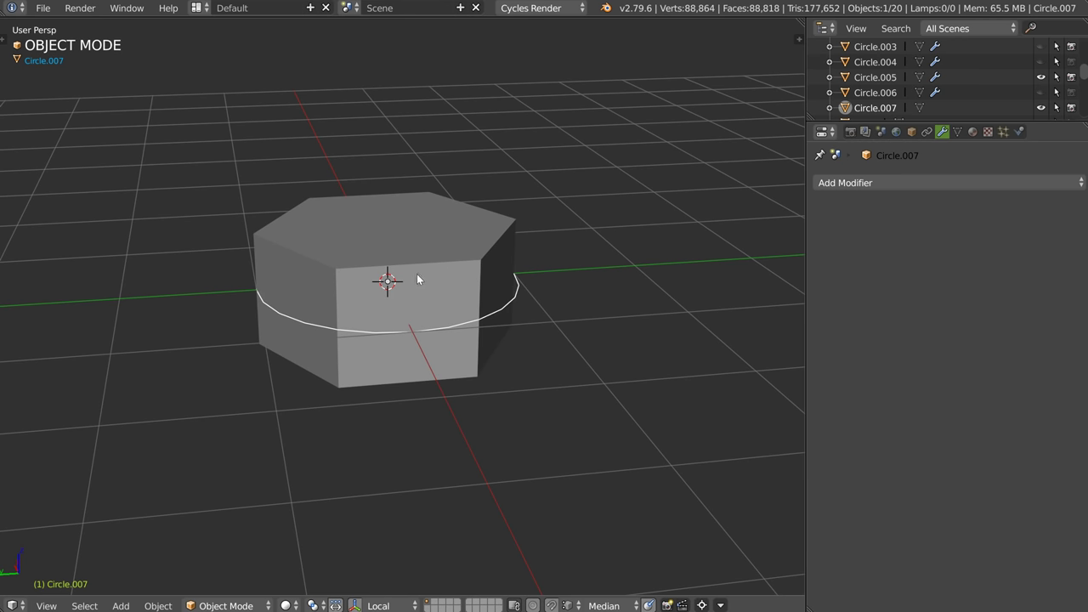
# - Poke the 24-sided circle's face in Edit Mode and raise its centre vertex along Z above the hexagon to form a cone
pyautogui.press('Tab')
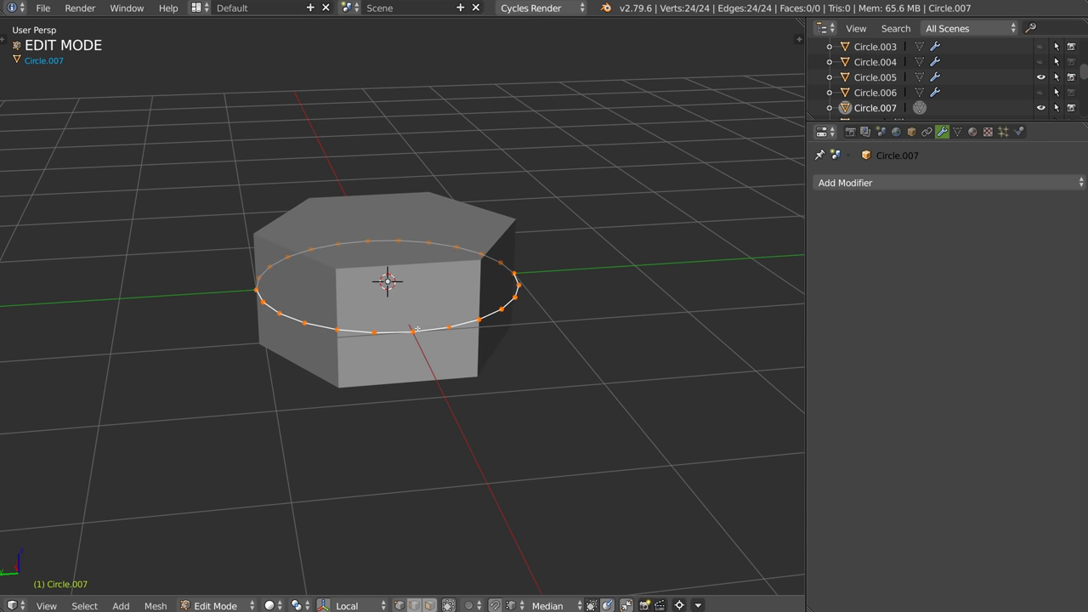
pyautogui.rightClick(429, 313)
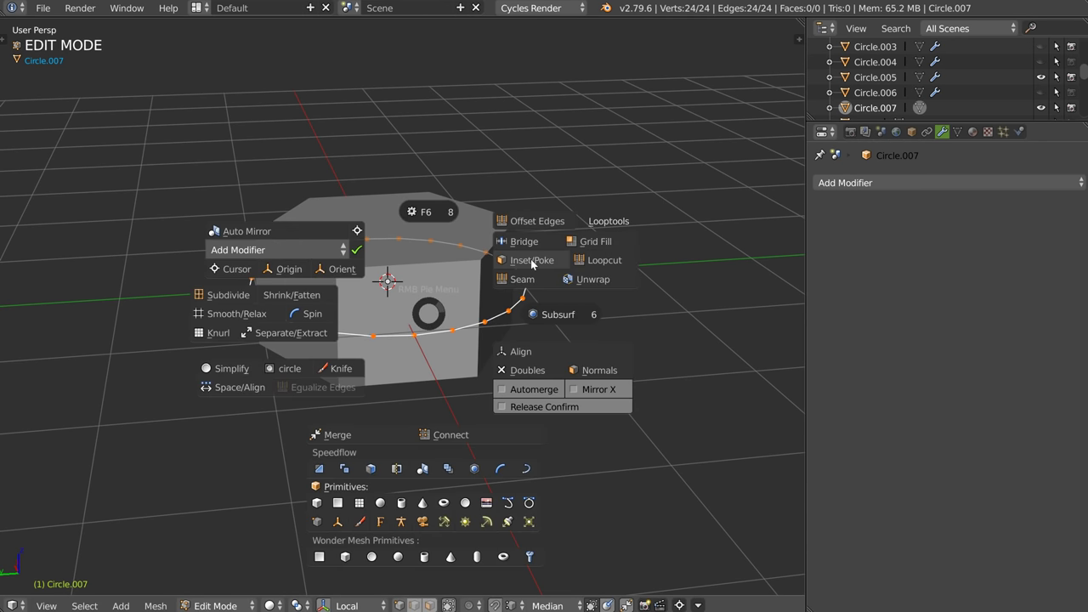
pyautogui.click(532, 262)
pyautogui.rightClick(450, 359)
pyautogui.click(355, 350)
pyautogui.click(387, 281)
pyautogui.press('g')
pyautogui.press('z')
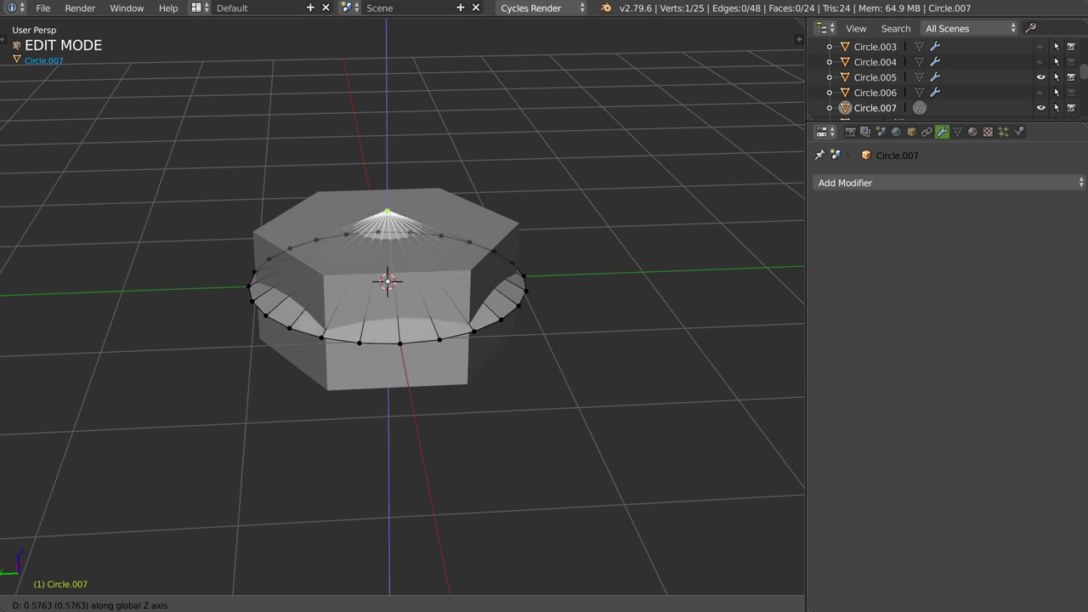
pyautogui.click(365, 176)
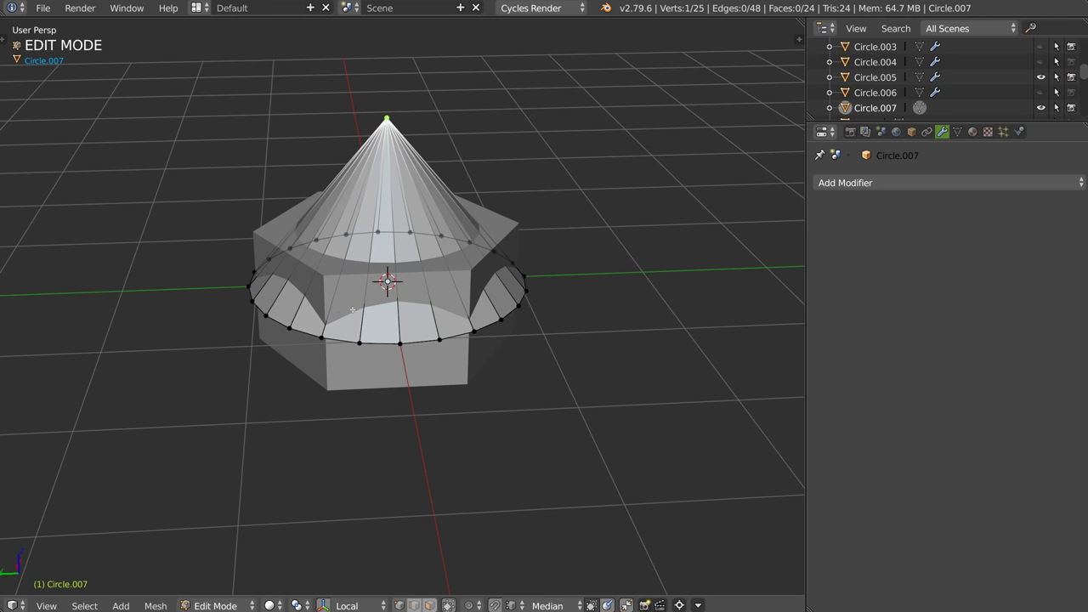
pyautogui.moveTo(474, 326); pyautogui.dragTo(402, 247, button='middle')
# - Add a Solidify modifier to the cone with a thickness of 0.37 and an offset of 1.0
pyautogui.press('Tab')
pyautogui.hotkey('alt', 'q')
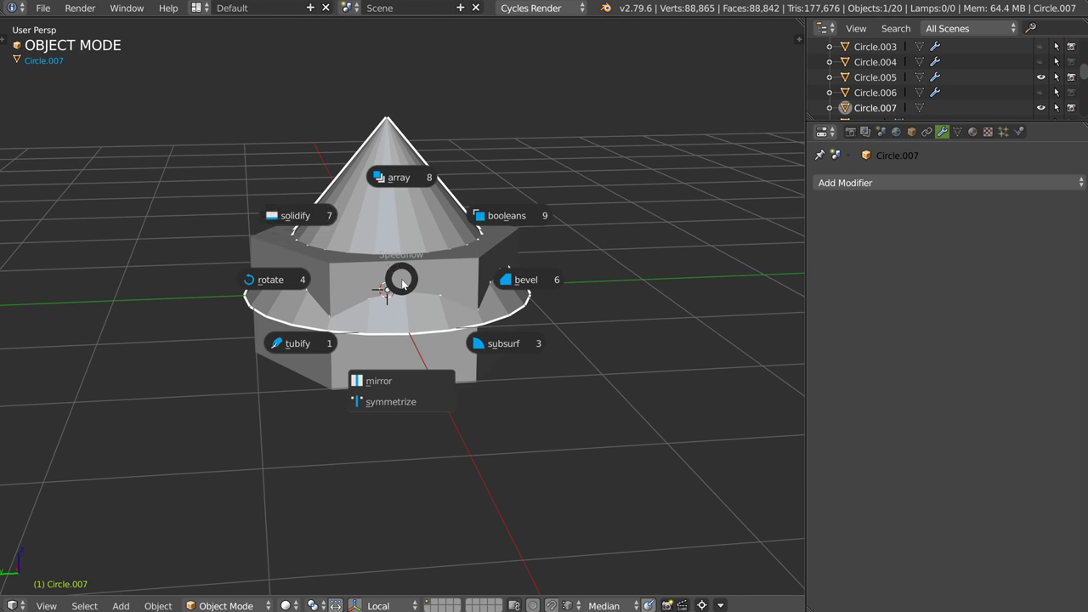
pyautogui.click(320, 219)
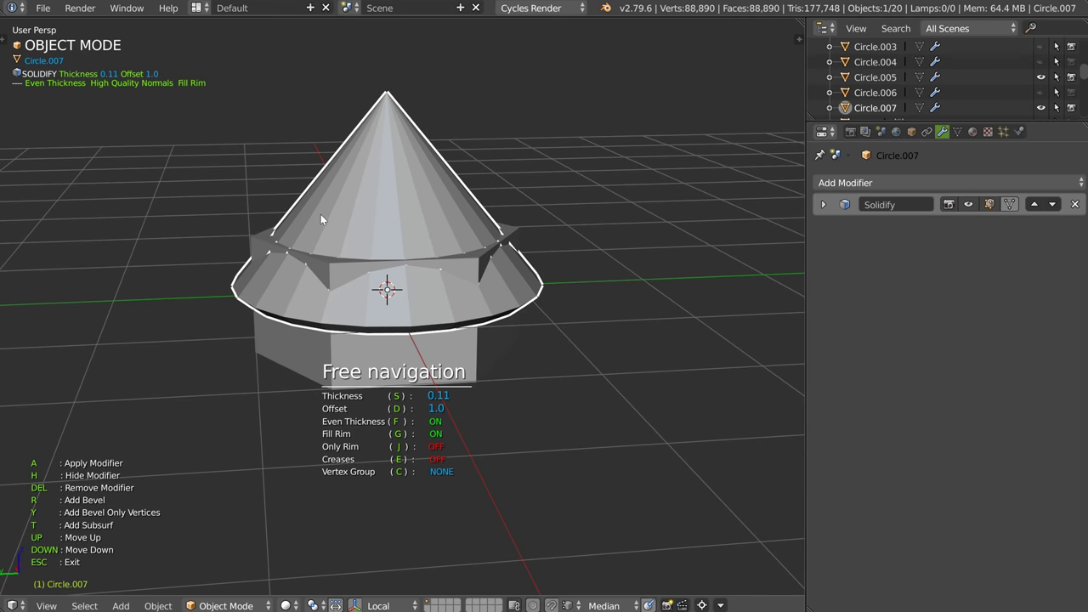
pyautogui.press('s')
pyautogui.click(328, 215)
pyautogui.press('d')
pyautogui.click(490, 244)
pyautogui.moveTo(490, 244); pyautogui.dragTo(429, 229, button='middle')
pyautogui.press('Escape')
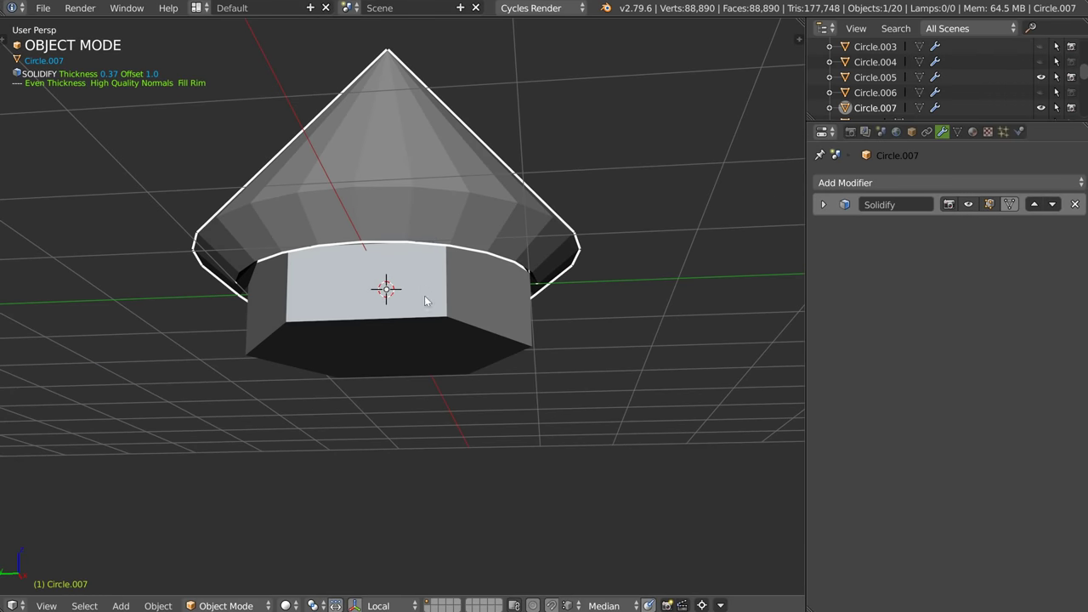
# - Cut the solidified cone from the hexagonal block with a Difference boolean
pyautogui.keyDown('shift'); pyautogui.click(424, 295); pyautogui.keyUp('shift')
pyautogui.hotkey('alt', 'q')
pyautogui.click(520, 242)
pyautogui.moveTo(448, 244); pyautogui.dragTo(322, 268, button='middle')
pyautogui.click(403, 251)
# - Scale the cone cutter to about 0.69 along Z and raise it to about 0.18 on Z to shape the chamfer
pyautogui.moveTo(347, 169); pyautogui.dragTo(350, 172, button='middle')
pyautogui.press('s')
pyautogui.press('z')
pyautogui.click(357, 153)
pyautogui.press('g')
pyautogui.press('z')
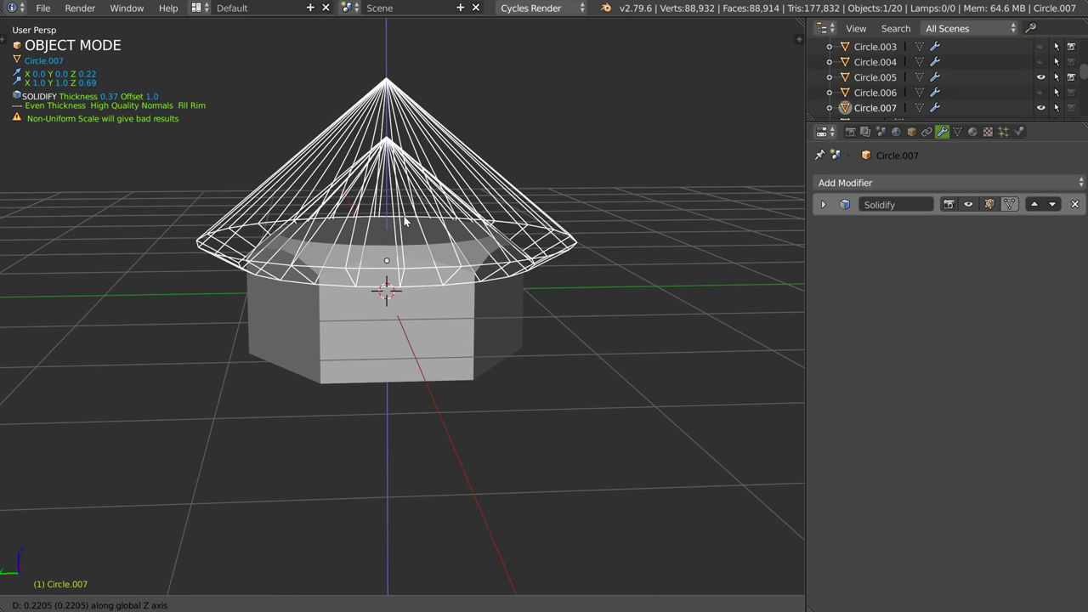
pyautogui.click(404, 225)
pyautogui.moveTo(403, 225); pyautogui.dragTo(372, 270, button='middle')
pyautogui.scroll(2, 372, 270)
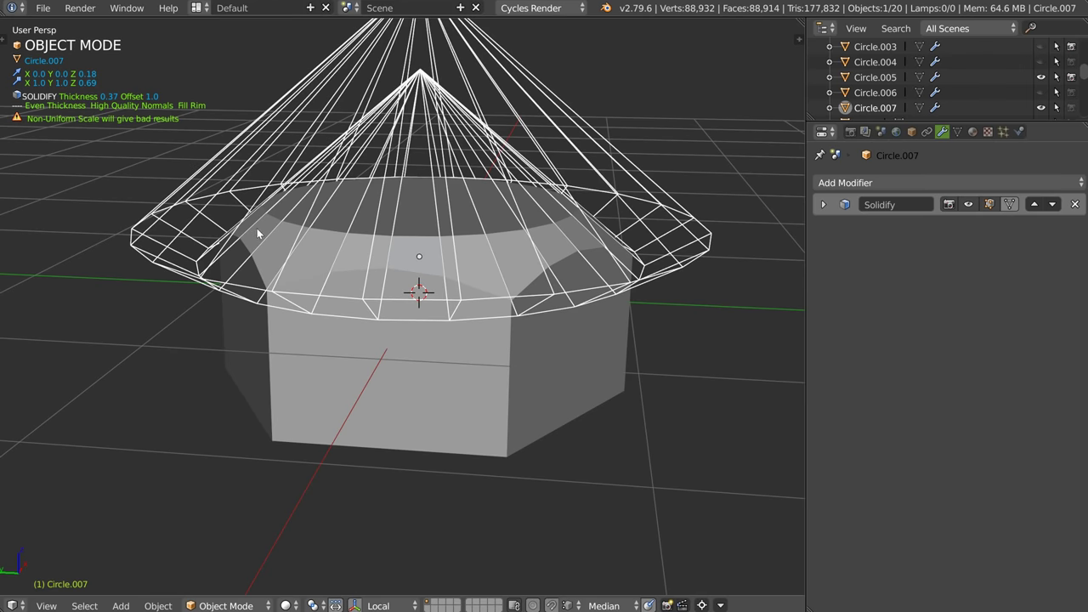
pyautogui.moveTo(257, 233); pyautogui.dragTo(249, 226, button='middle')
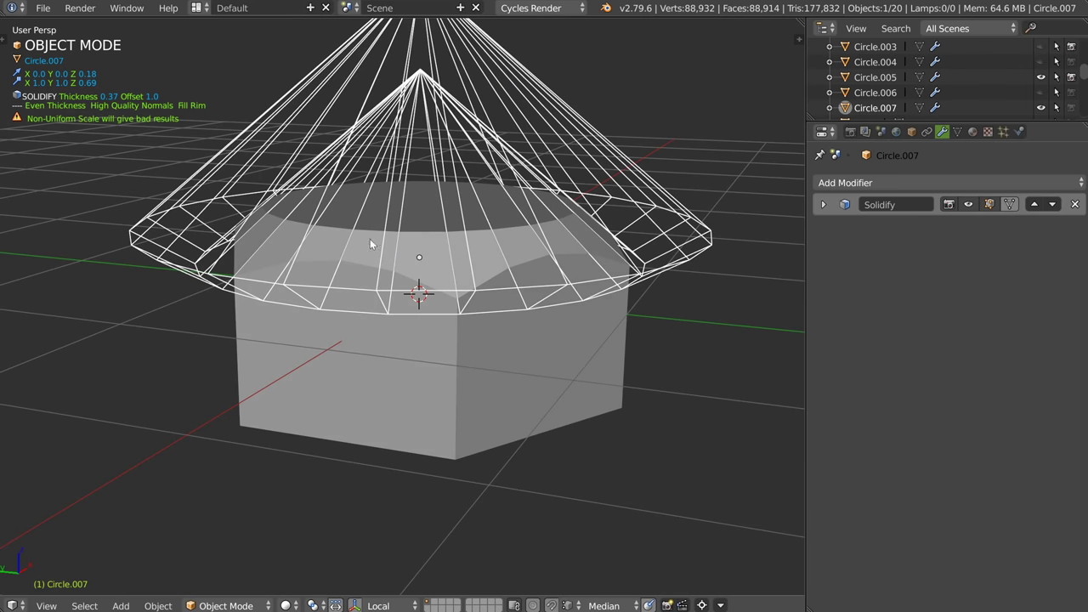
pyautogui.moveTo(577, 234); pyautogui.dragTo(554, 243, button='middle')
pyautogui.scroll(-2, 547, 250)
# - Mirror the cone cutter across the Z axis, using the hexagonal block as the mirror object
pyautogui.rightClick(473, 329)
pyautogui.keyDown('shift'); pyautogui.rightClick(586, 264); pyautogui.keyUp('shift')
pyautogui.press('space')
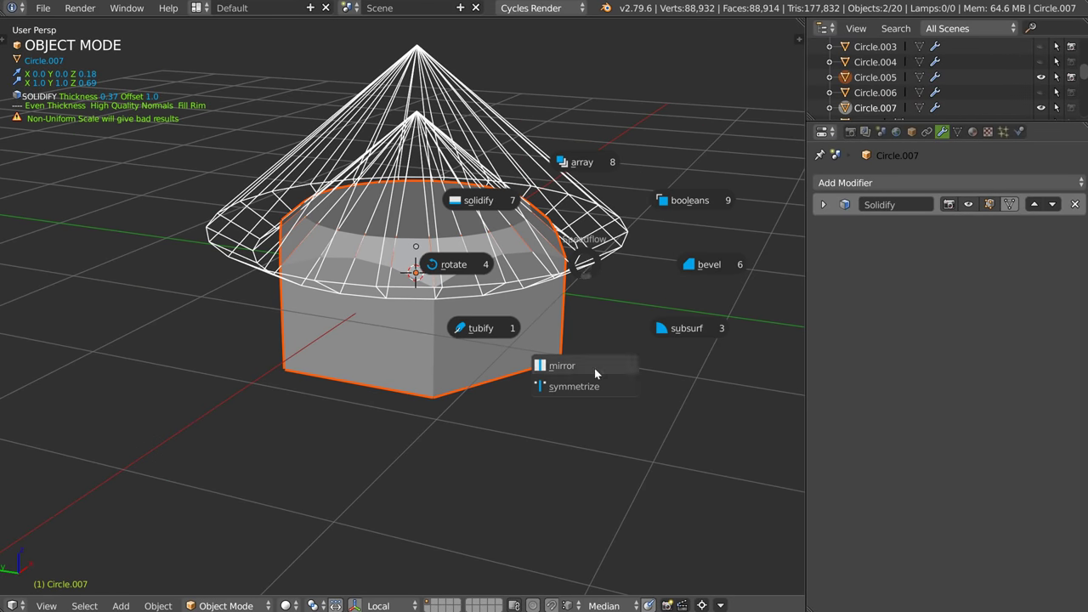
pyautogui.click(589, 366)
pyautogui.press('z')
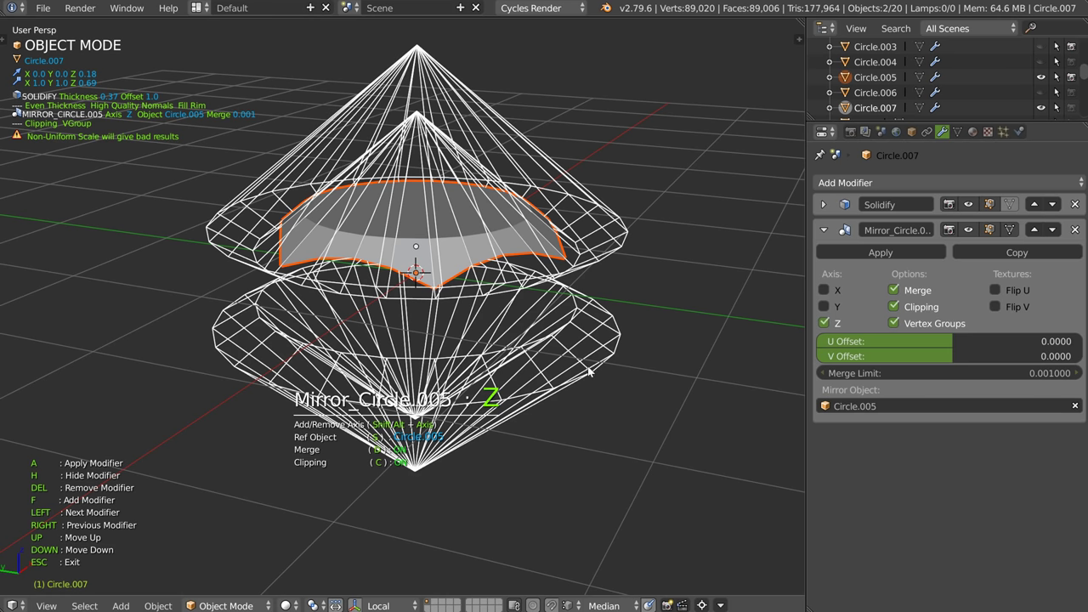
pyautogui.click(590, 371)
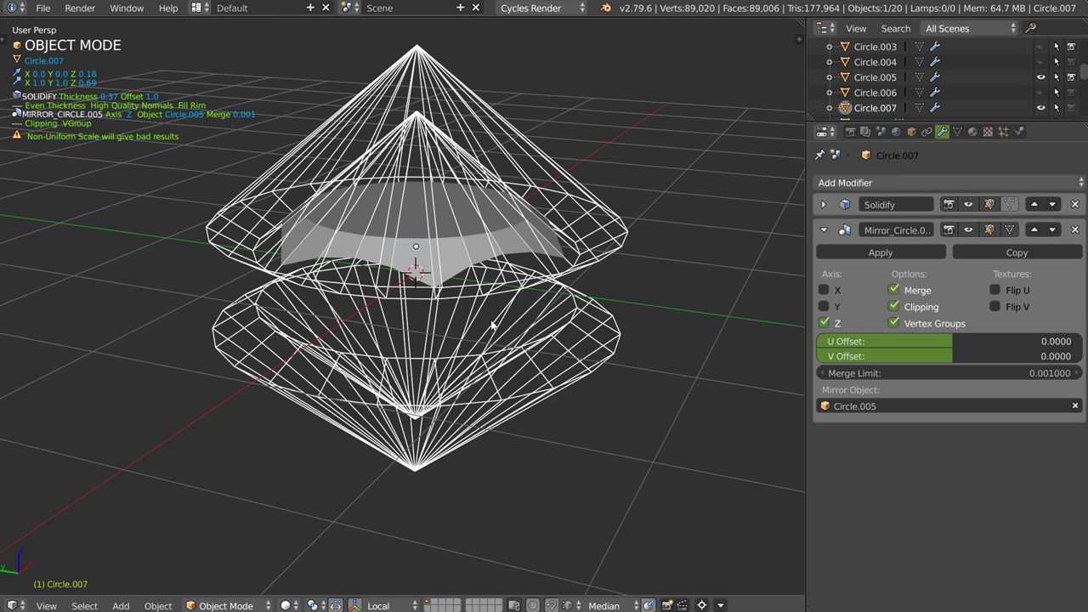
# - Adjust the height of the mirrored cone cutter along Z and hide it
pyautogui.press('g')
pyautogui.press('z')
pyautogui.click(429, 162)
pyautogui.moveTo(390, 173); pyautogui.dragTo(400, 274, button='middle')
pyautogui.press('h')
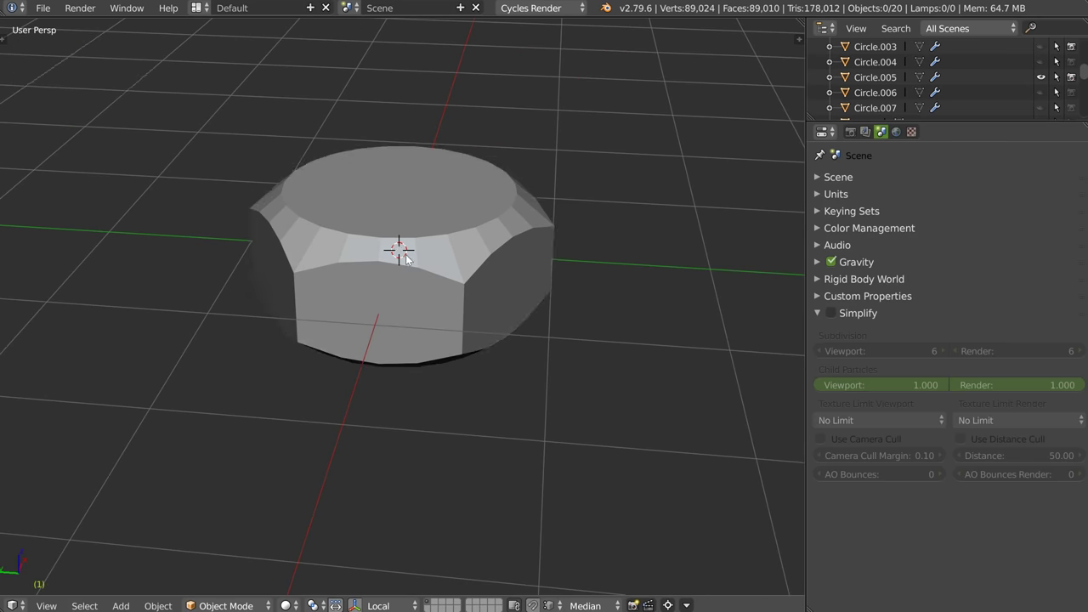
# - Select the chamfered nut and overlay its wireframe on the shaded view
pyautogui.rightClick(401, 273)
pyautogui.hotkey('shift', 'z')
pyautogui.click(520, 274)
pyautogui.keyDown('shift'); pyautogui.moveTo(522, 194); pyautogui.dragTo(498, 192, button='middle'); pyautogui.keyUp('shift')
pyautogui.moveTo(367, 270)
pyautogui.mouseDown(button='middle')
pyautogui.moveTo(430, 270)
pyautogui.moveTo(384, 235)
pyautogui.mouseUp(button='middle')
pyautogui.scroll(1, 384, 236)
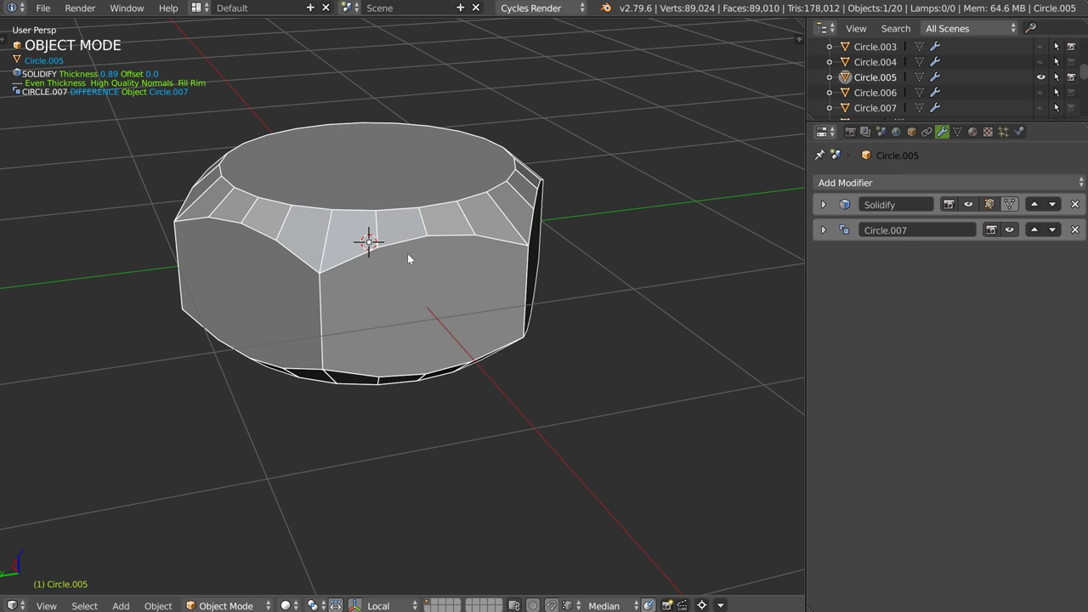
pyautogui.moveTo(436, 295); pyautogui.dragTo(398, 269, button='middle')
# - Subdivide the nut's base hexagon edges twice for four segments per side, and poke its face into triangles meeting at the centre
pyautogui.press('Tab')
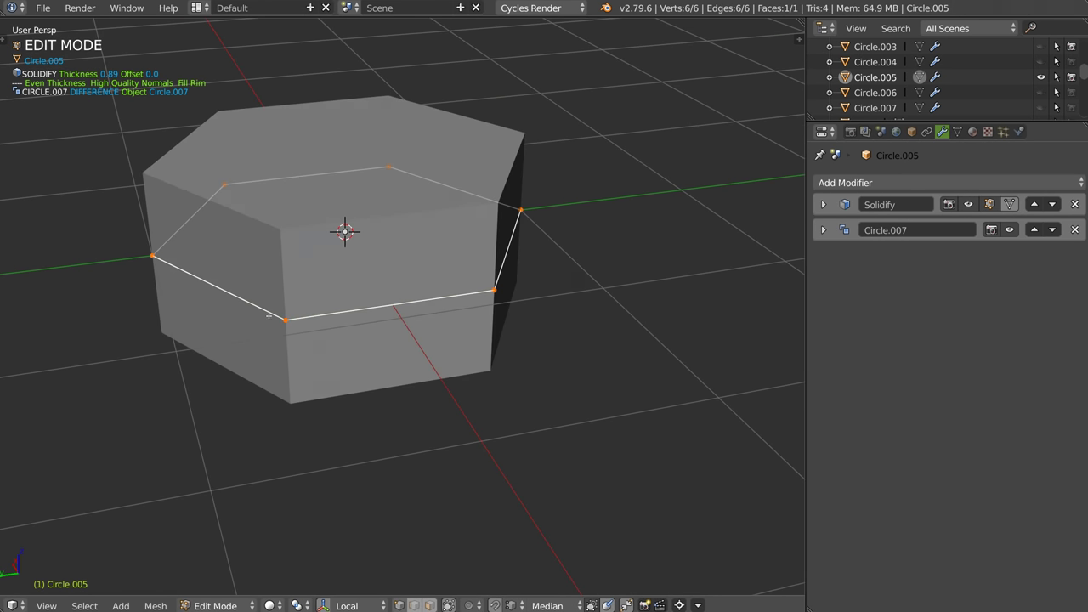
pyautogui.rightClick(417, 323)
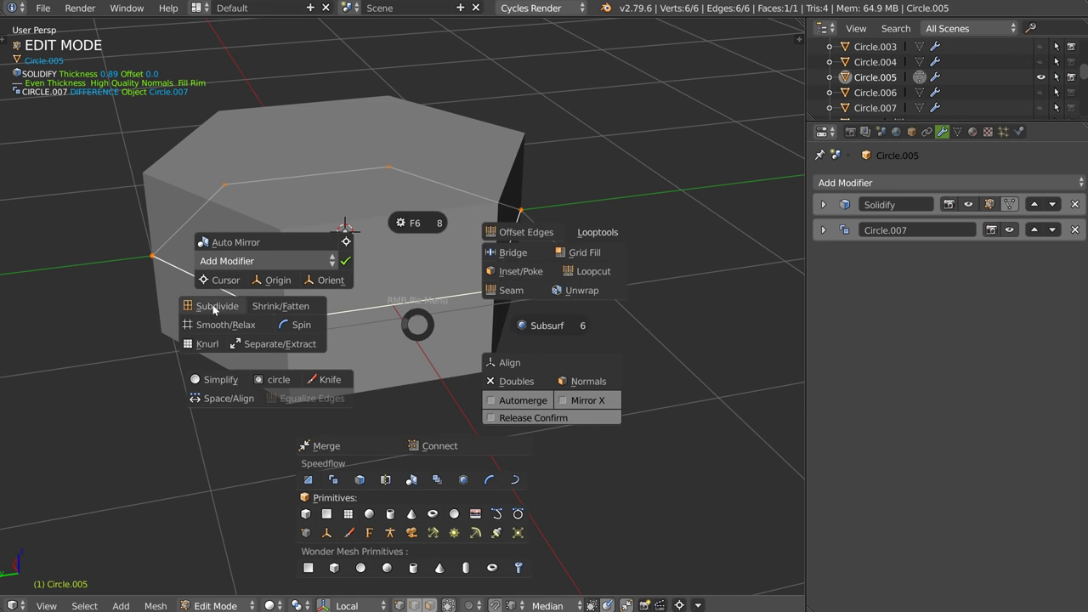
pyautogui.click(215, 307)
pyautogui.rightClick(413, 313)
pyautogui.click(235, 291)
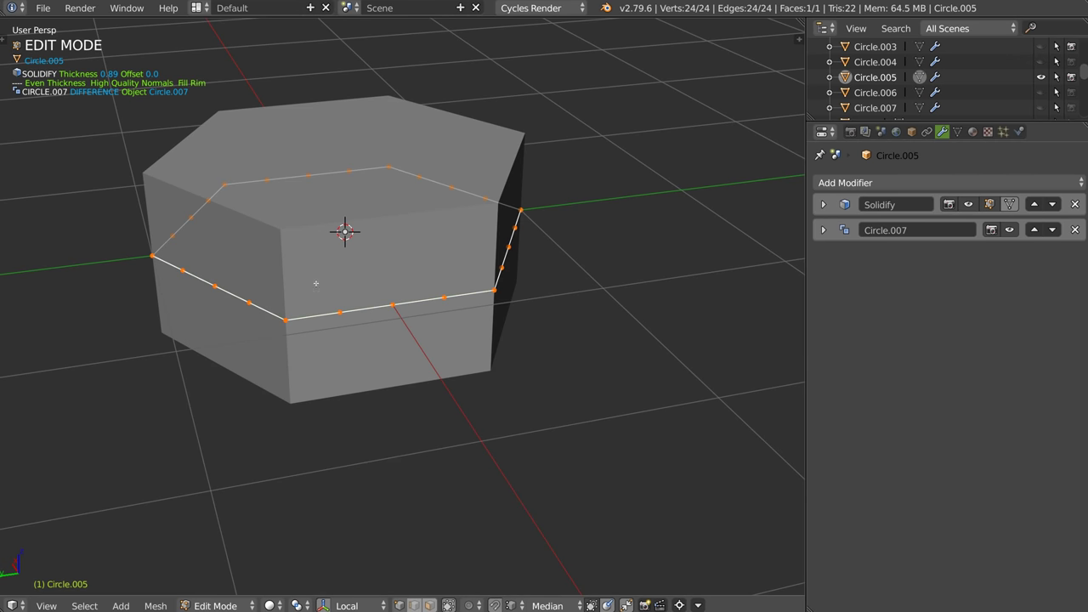
pyautogui.rightClick(387, 303)
pyautogui.click(488, 251)
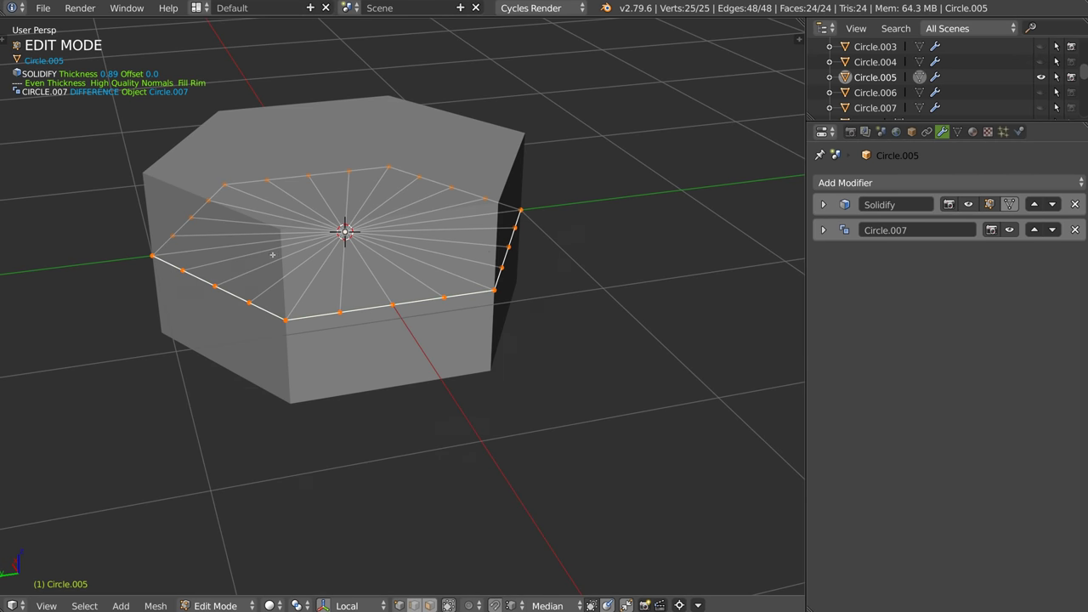
pyautogui.press('Tab')
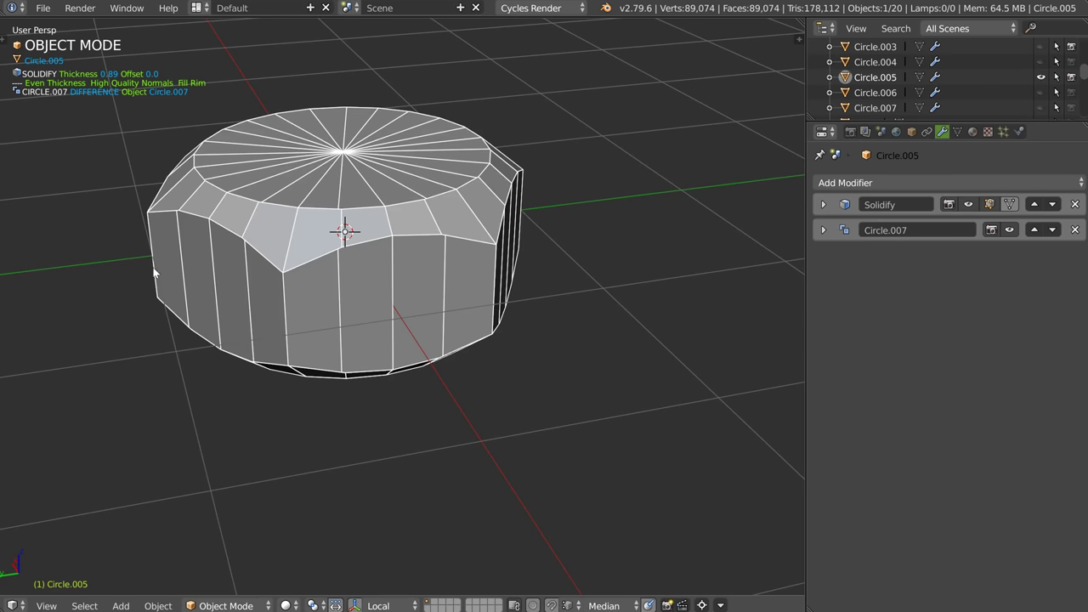
# - Examine how the nut's vertical side edges line up with the chamfer edges along the lower cut
pyautogui.moveTo(282, 136); pyautogui.dragTo(375, 217, button='middle')
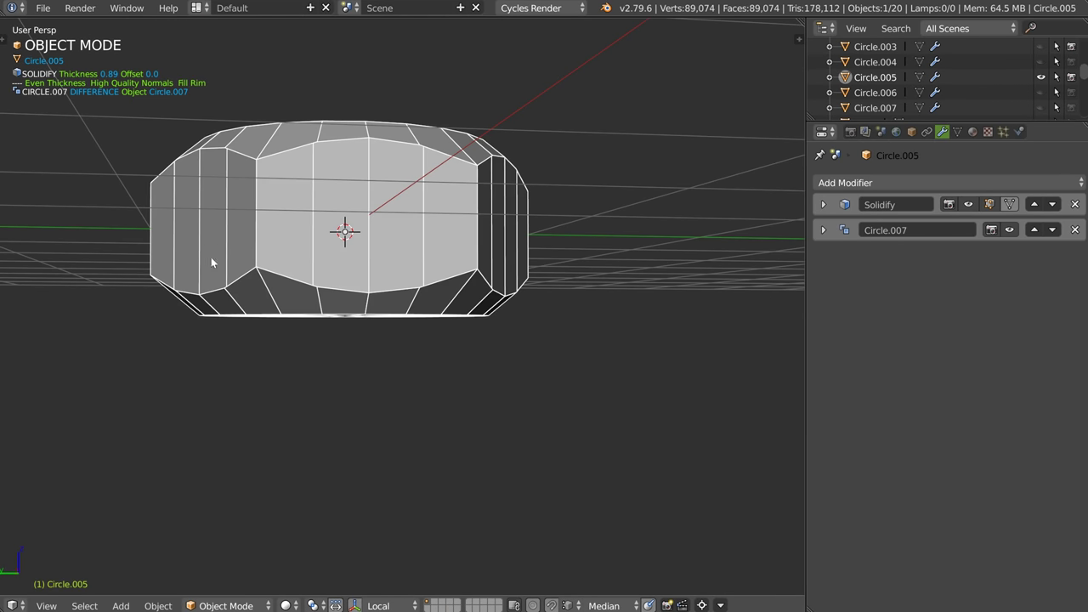
pyautogui.scroll(8, 312, 245)
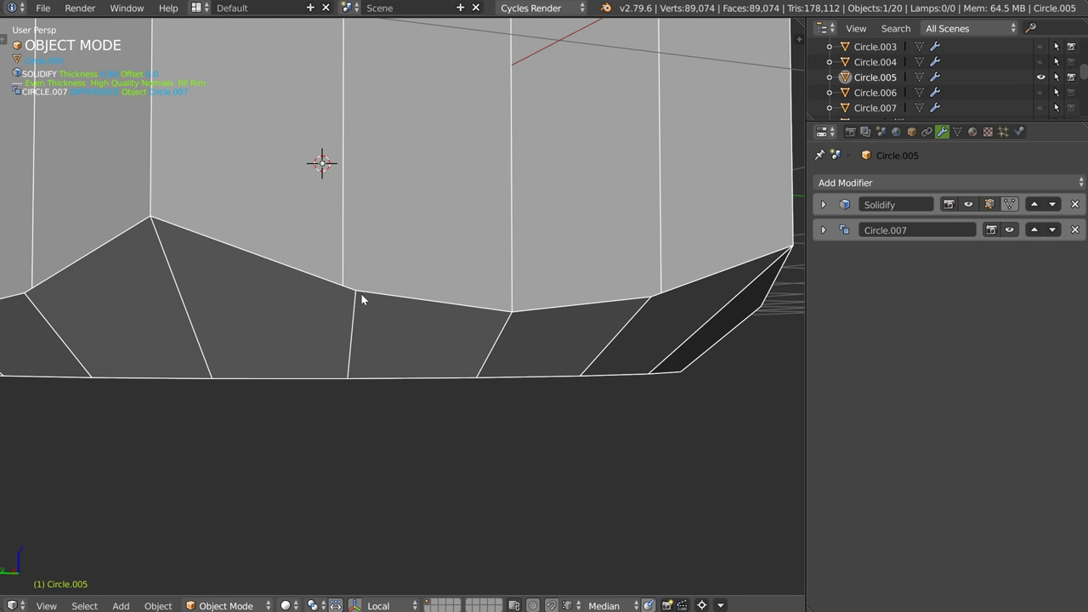
pyautogui.moveTo(349, 290); pyautogui.dragTo(342, 284, button='middle')
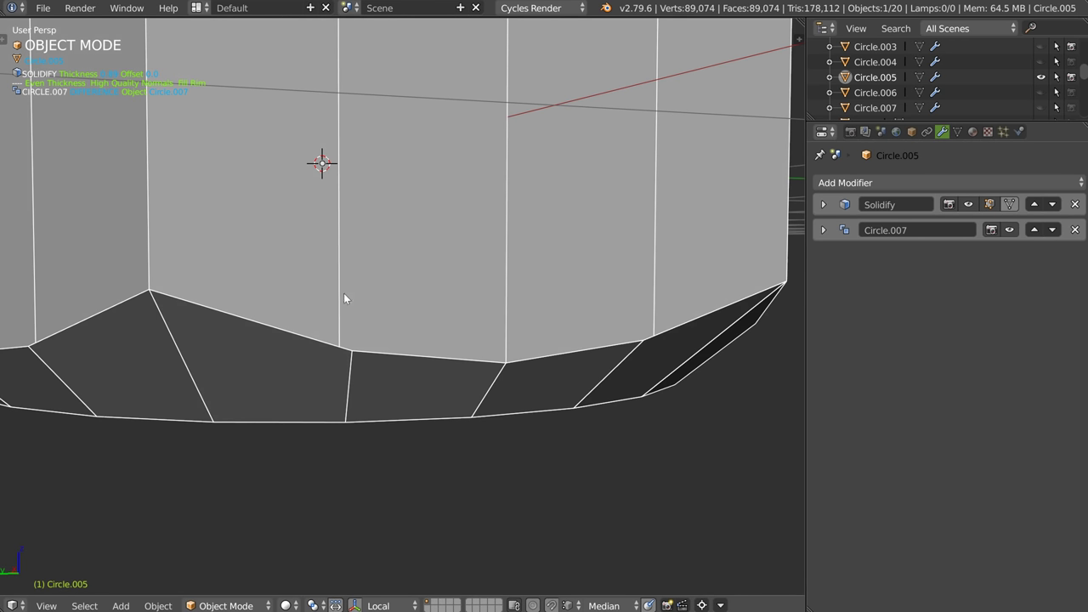
pyautogui.scroll(-5, 384, 306)
pyautogui.moveTo(344, 323); pyautogui.dragTo(379, 287, button='middle')
pyautogui.scroll(1, 379, 286)
pyautogui.moveTo(381, 246); pyautogui.dragTo(418, 216, button='middle')
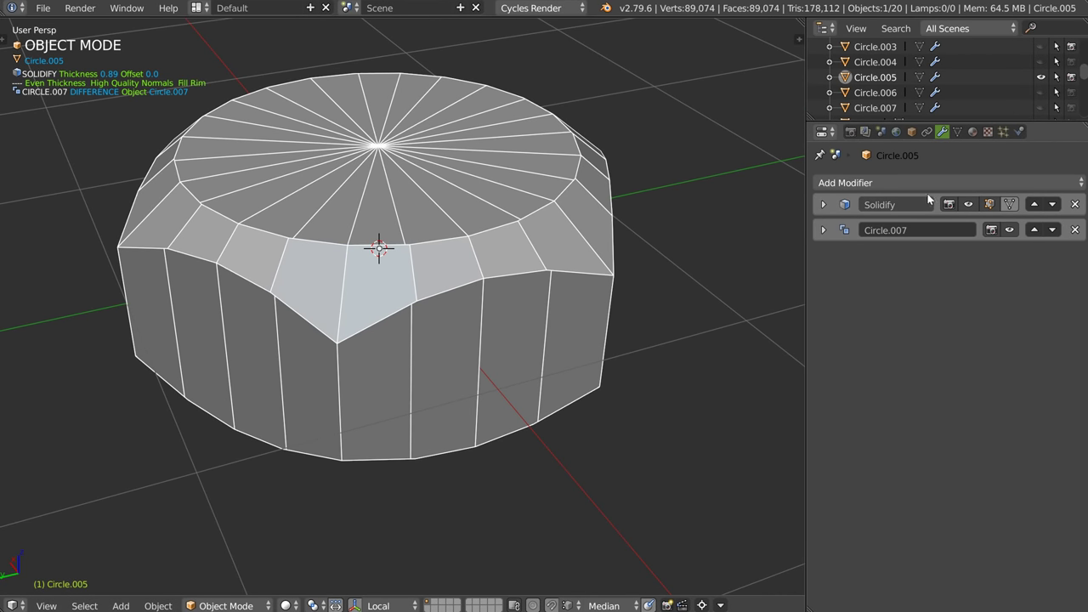
# - Add a Build modifier to the nut, name it Weld, and refresh its viewport display
pyautogui.click(859, 182)
pyautogui.click(769, 265)
pyautogui.click(910, 255)
pyautogui.write('W')
pyautogui.press('Return')
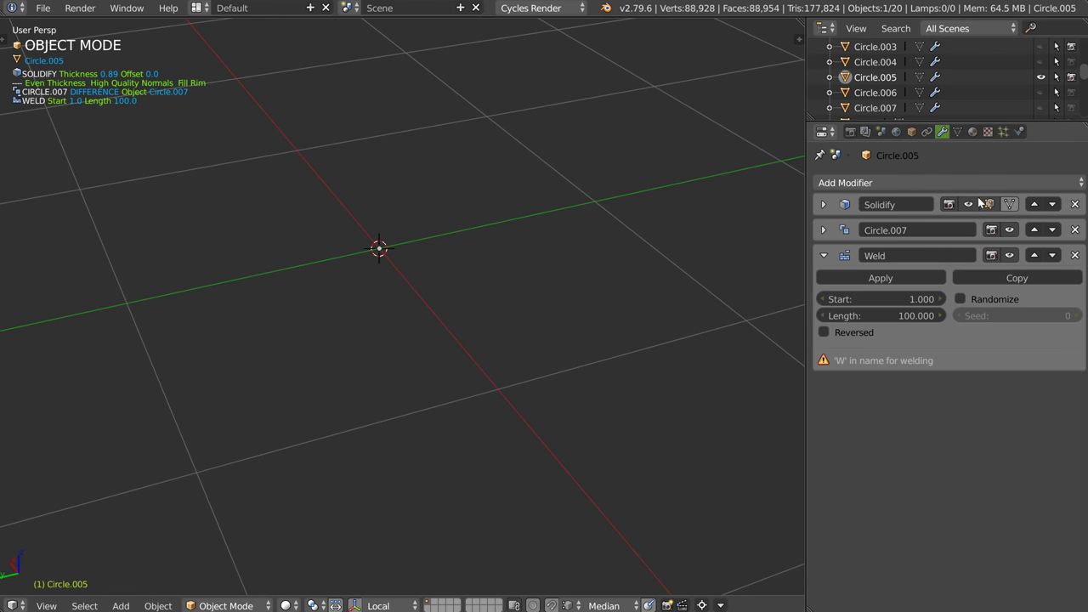
pyautogui.click(1011, 255)
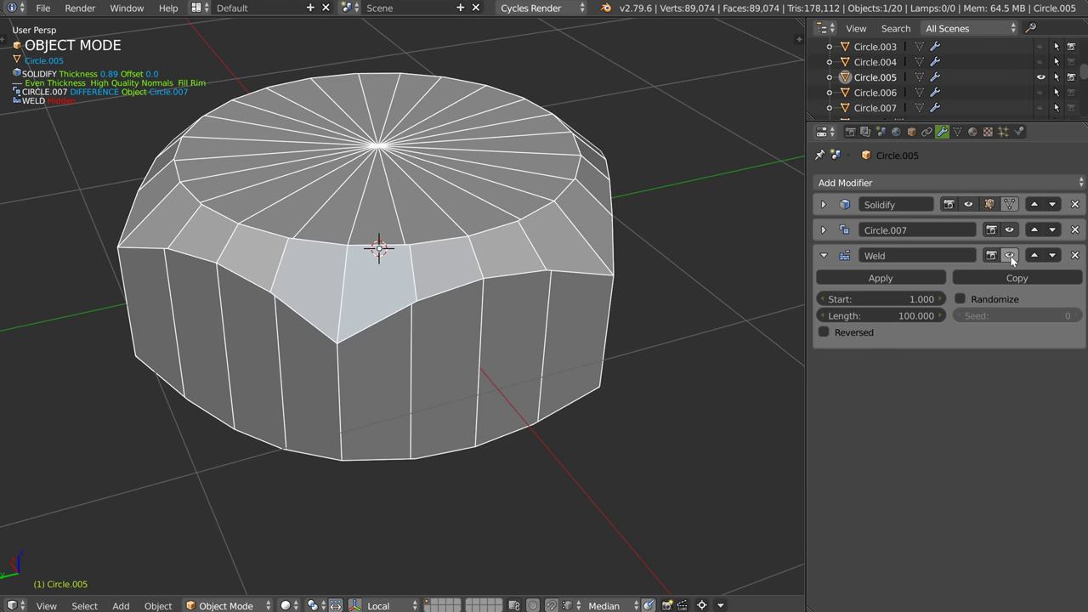
pyautogui.click(1010, 255)
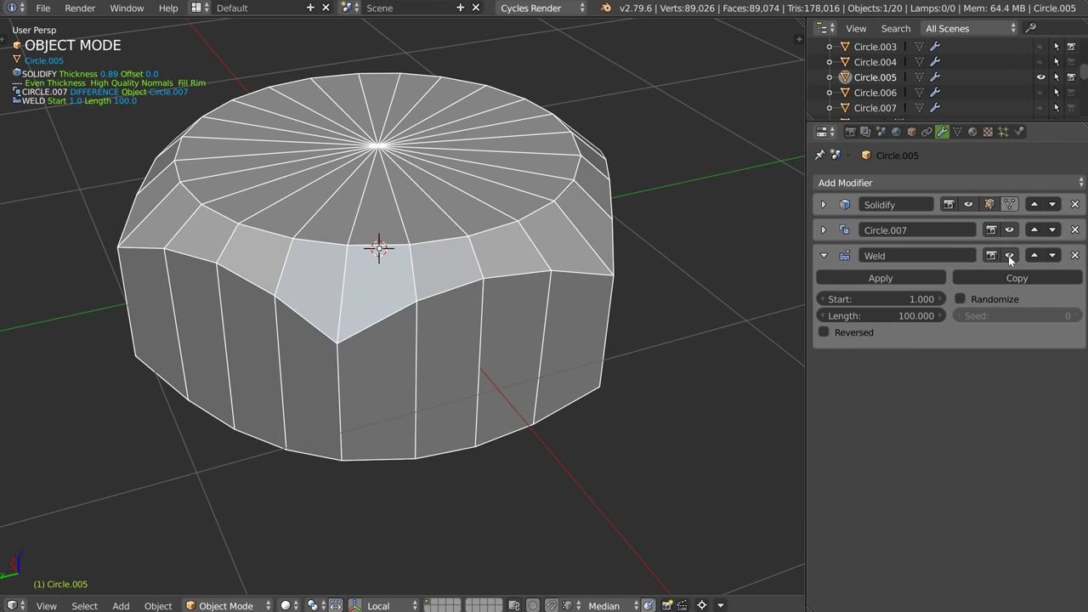
# - Toggle the Weld modifier's viewport visibility repeatedly to compare the chamfer vertices with and without welding
pyautogui.click(1009, 256)
pyautogui.click(1011, 257)
pyautogui.click(1011, 257)
pyautogui.click(1011, 257)
pyautogui.click(1012, 258)
pyautogui.click(1012, 256)
pyautogui.click(1011, 257)
pyautogui.click(1011, 257)
pyautogui.click(1011, 257)
pyautogui.click(1012, 256)
pyautogui.click(1012, 256)
pyautogui.click(1013, 257)
pyautogui.click(1013, 256)
pyautogui.click(1014, 257)
# - Add a Bevel modifier to the nut with a width of 0.08
pyautogui.moveTo(433, 236); pyautogui.dragTo(383, 292, button='middle')
pyautogui.press('space')
pyautogui.click(505, 295)
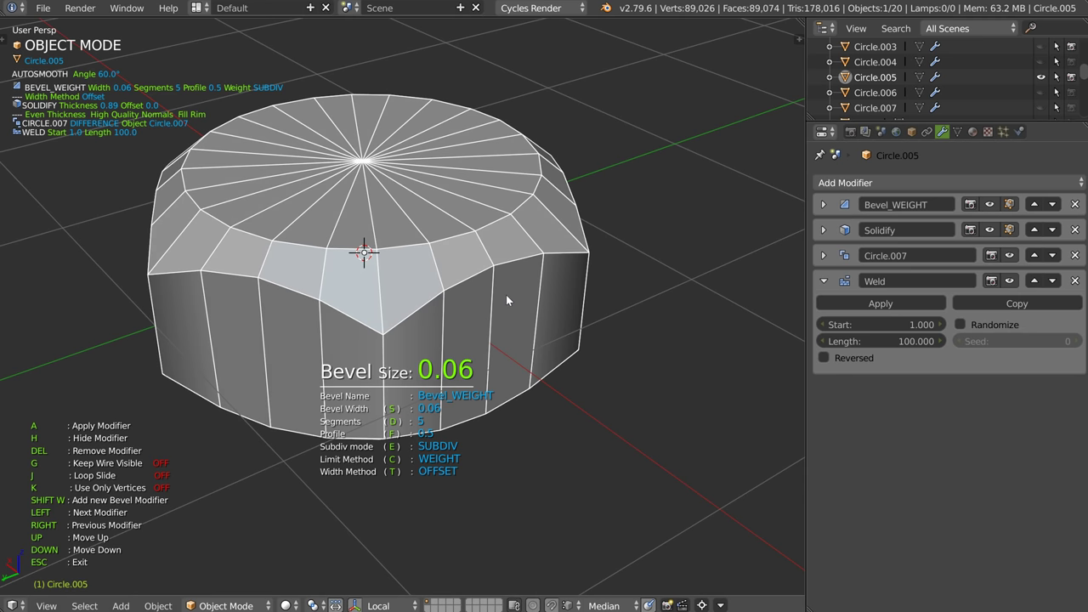
pyautogui.click(507, 296)
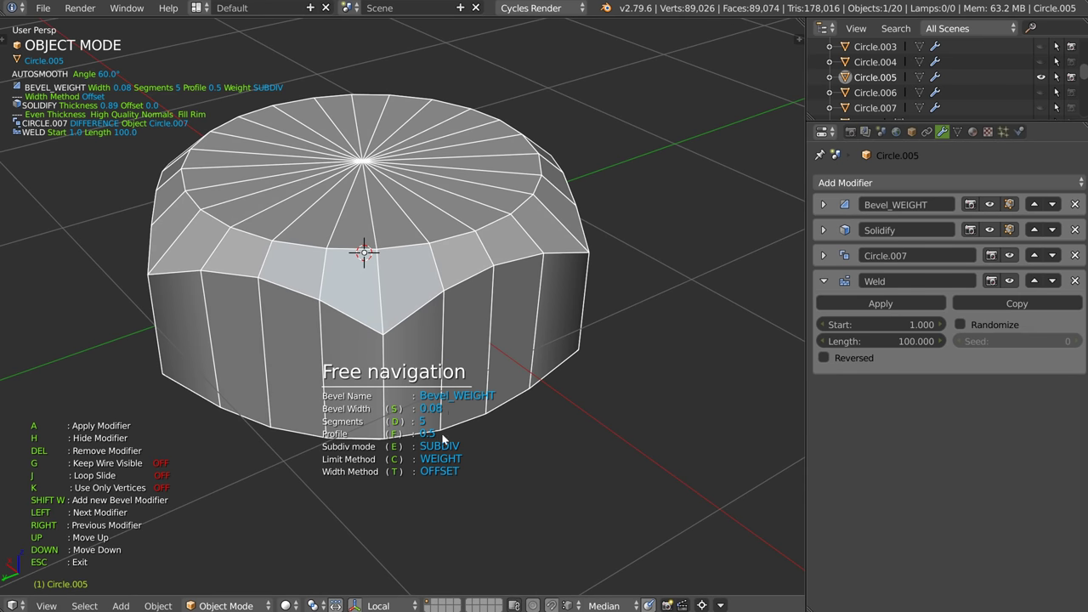
# - Switch the bevel's limit method to Angle and move the modifier below Weld at the end of the stack
pyautogui.press('c')
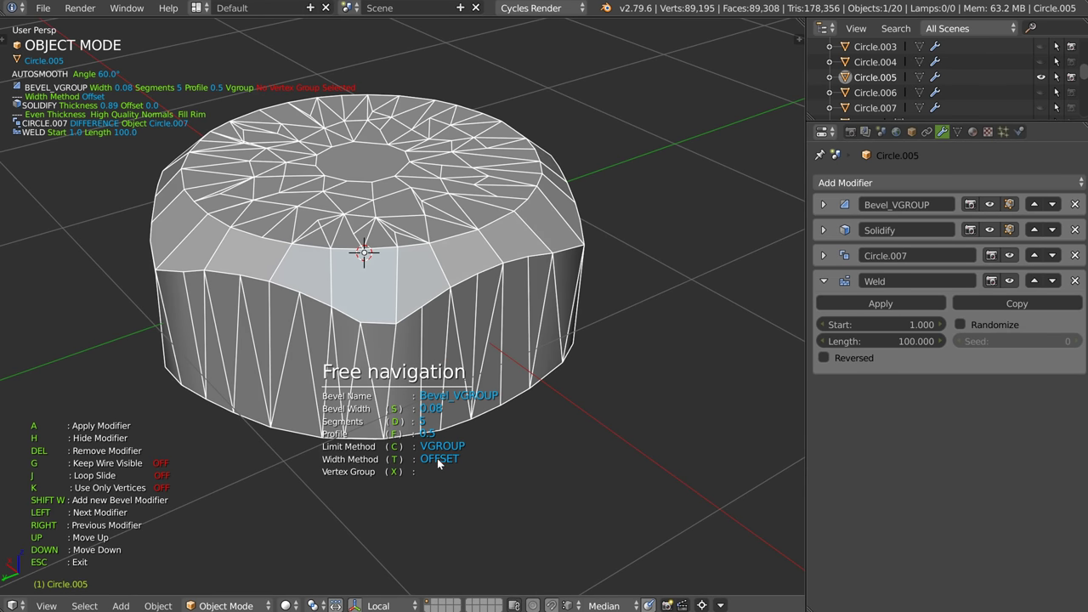
pyautogui.press('c')
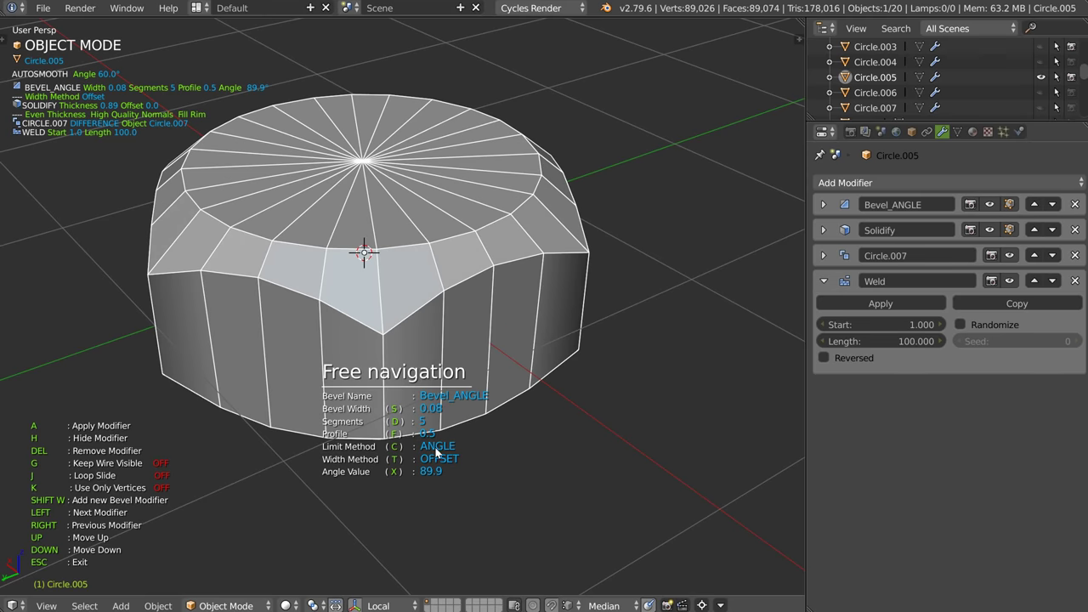
pyautogui.press('Down')
pyautogui.press('Down')
pyautogui.press('Down')
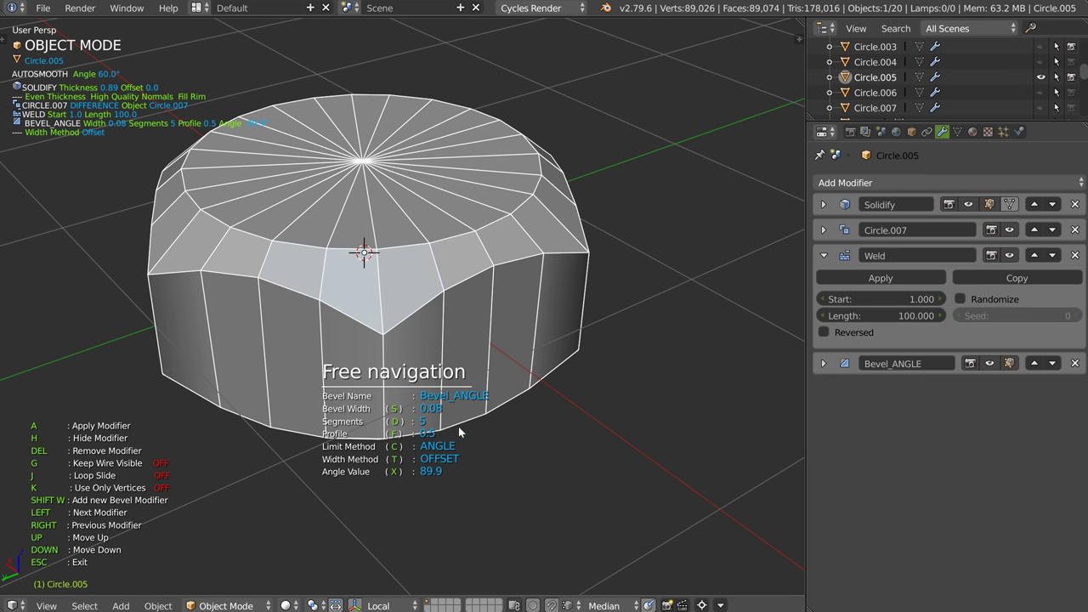
# - Set the nut bevel's angle limit to 32.9 and its width to 0.02, with 5 segments
pyautogui.press('x')
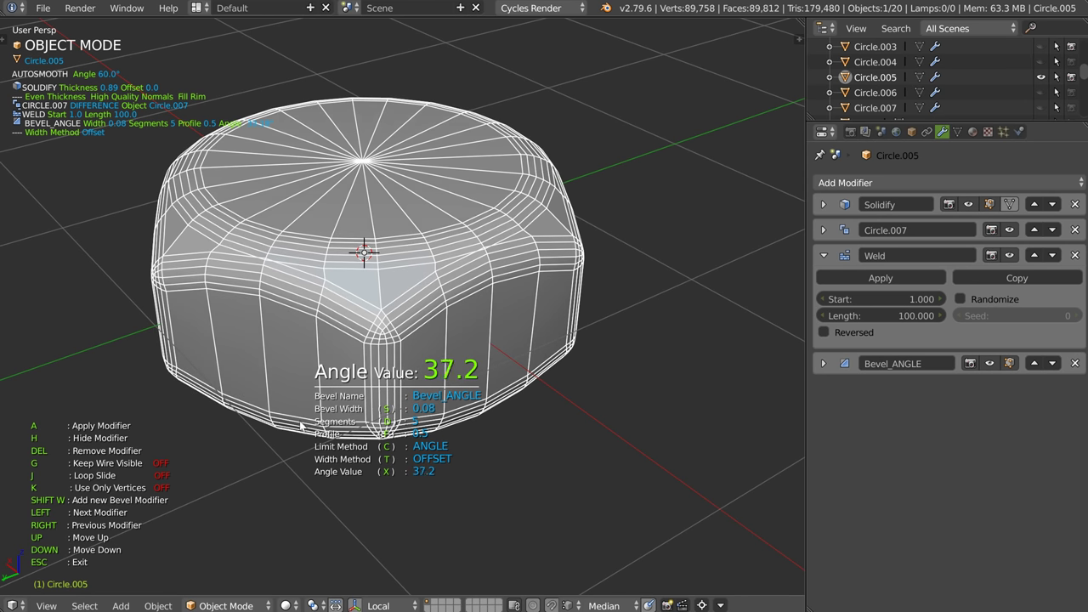
pyautogui.click(288, 422)
pyautogui.press('s')
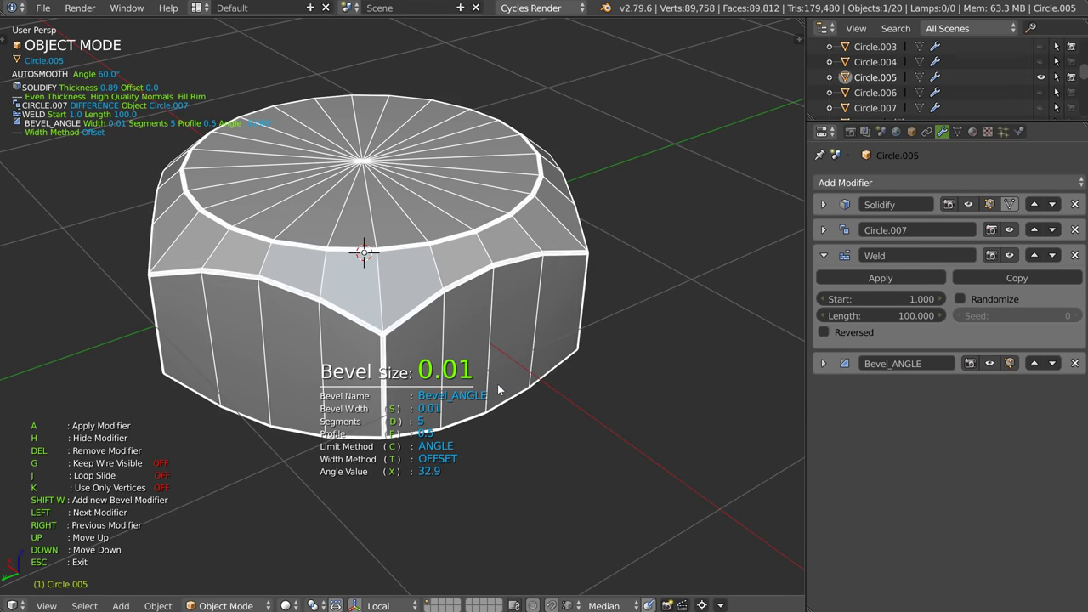
pyautogui.click(509, 377)
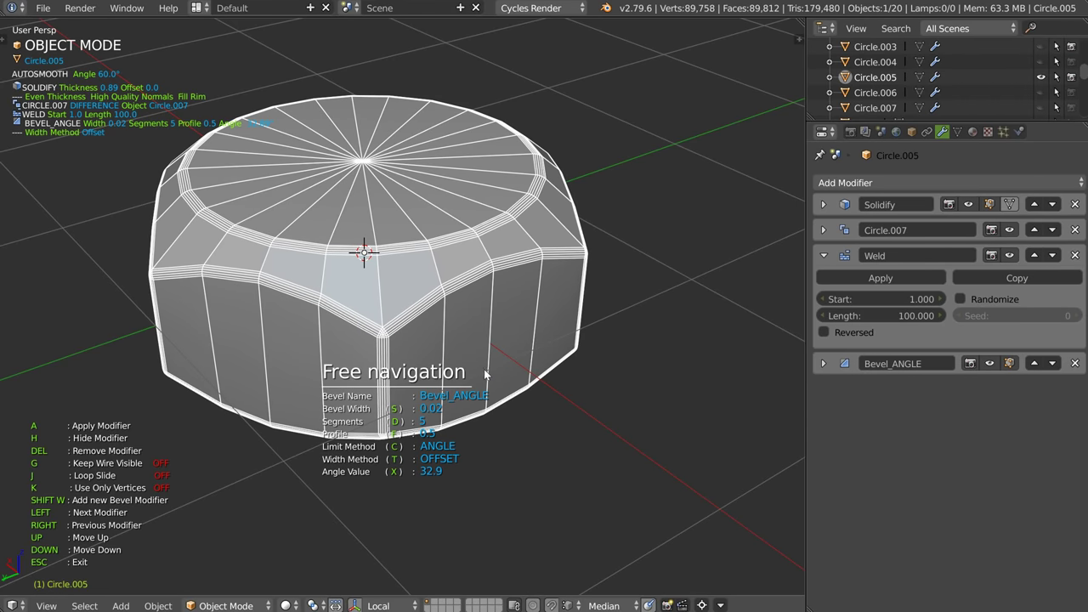
pyautogui.press('d')
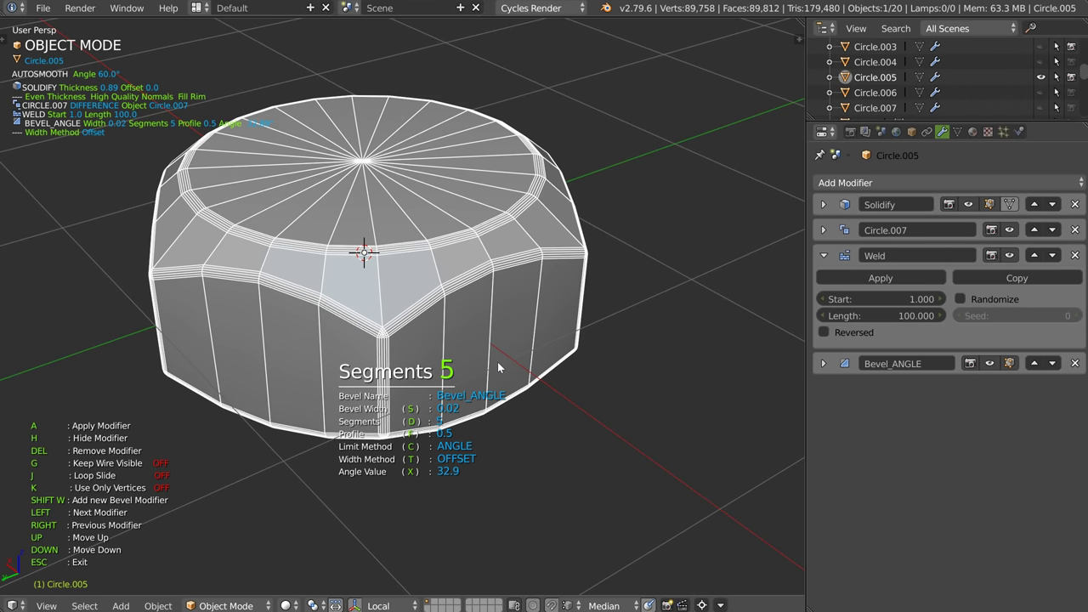
pyautogui.click(498, 367)
# - Leave the bevel adjustment, inspect the nut's rounded edges, and collapse the Weld modifier's settings
pyautogui.rightClick(399, 311)
pyautogui.click(528, 311)
pyautogui.moveTo(449, 308); pyautogui.dragTo(339, 265, button='middle')
pyautogui.hotkey('ctrl', 'z')
pyautogui.hotkey('shift', 'z')
pyautogui.click(480, 291)
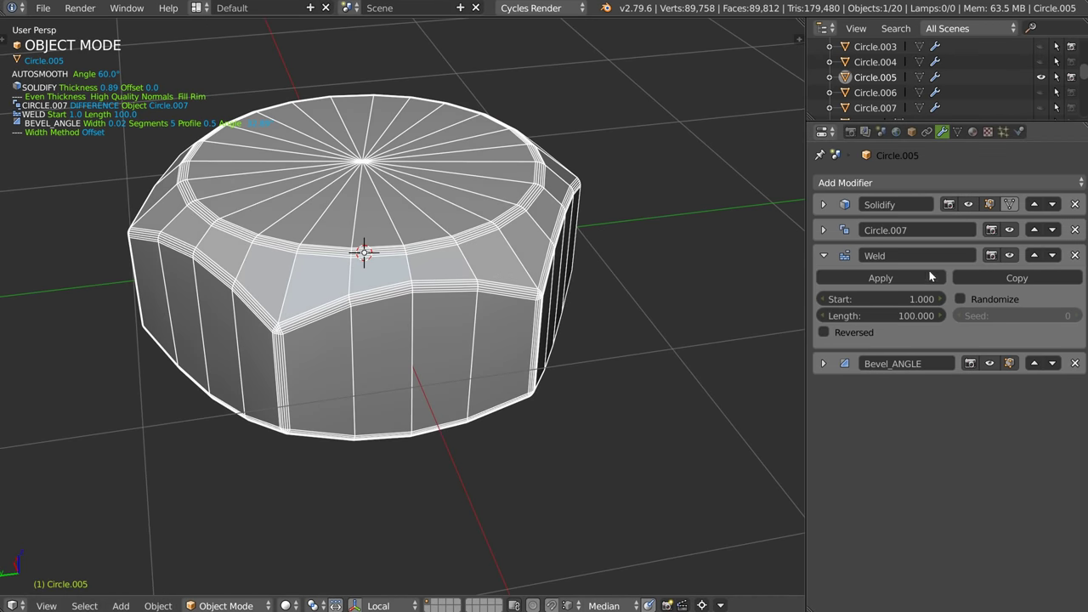
pyautogui.click(823, 255)
# - Add a cylinder at the nut's centre and set its vertex count to 24
pyautogui.moveTo(425, 272); pyautogui.dragTo(395, 225, button='middle')
pyautogui.rightClick(391, 222)
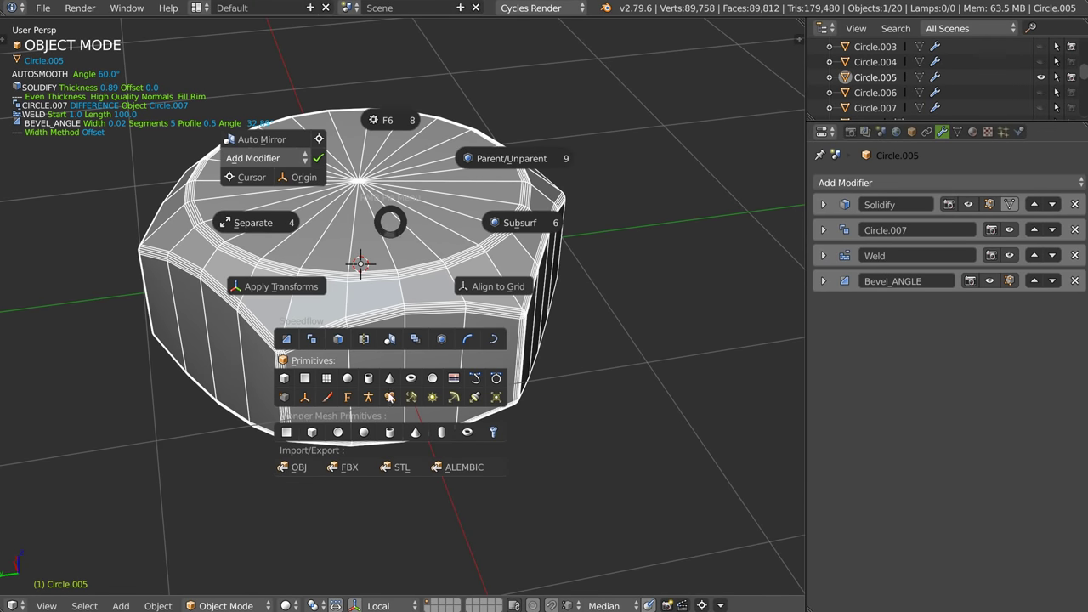
pyautogui.click(368, 379)
pyautogui.press('w')
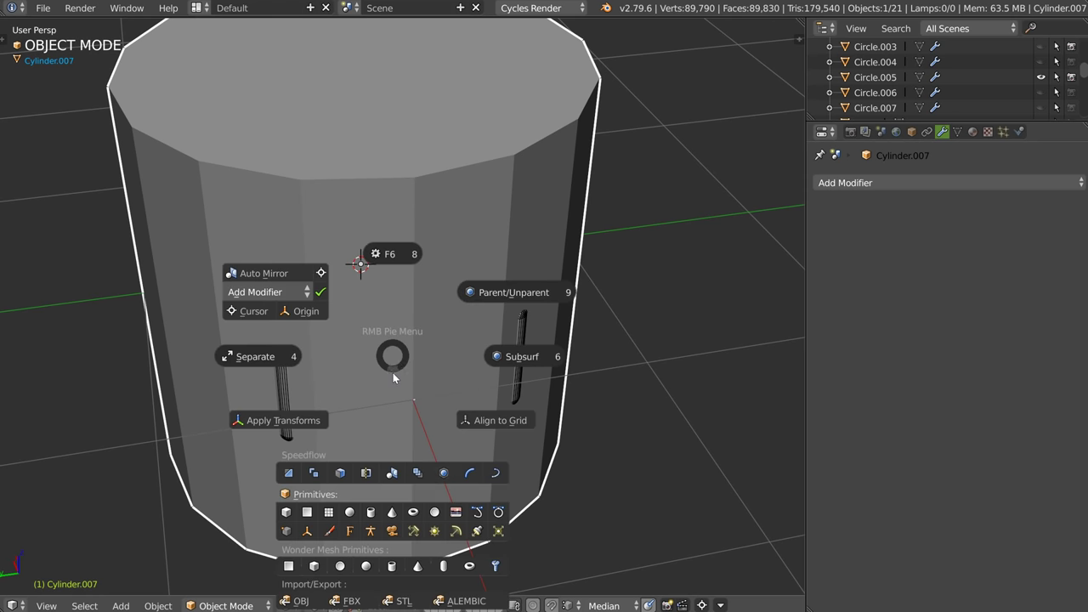
pyautogui.click(392, 254)
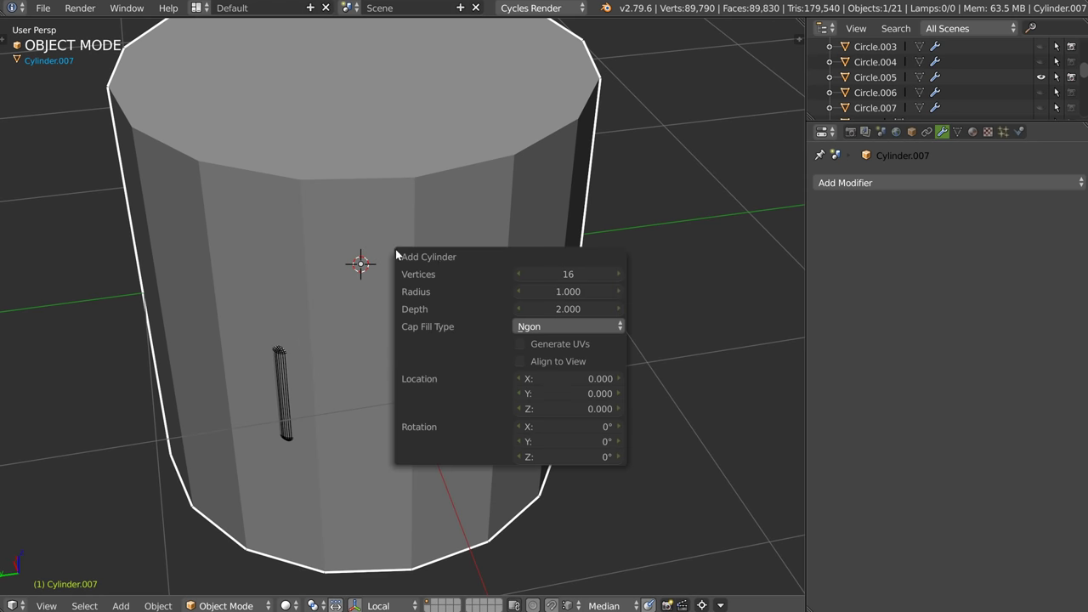
pyautogui.click(559, 274)
pyautogui.write('24')
pyautogui.press('Return')
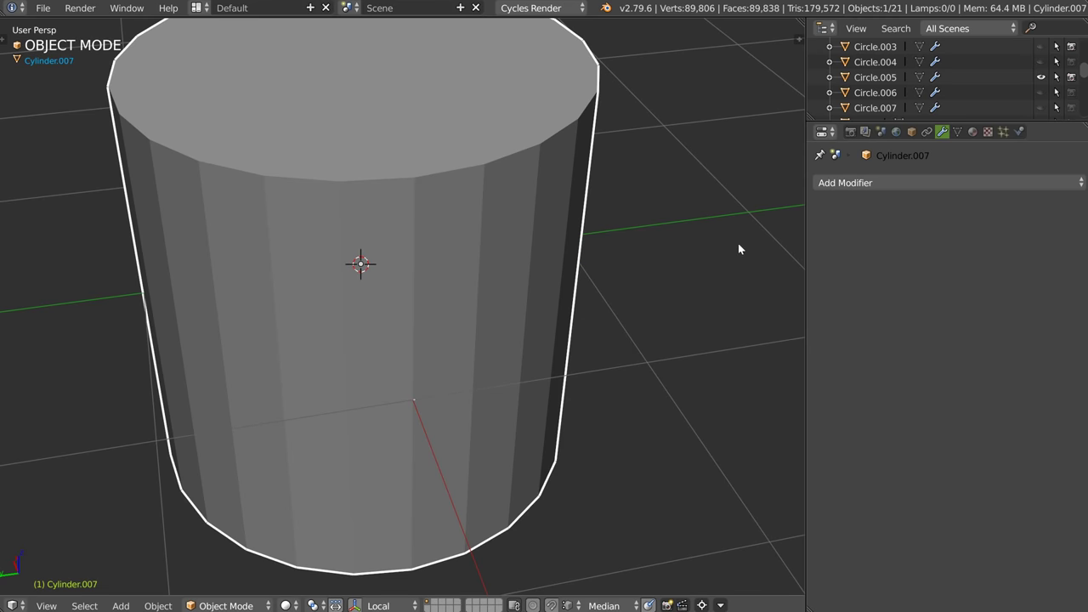
# - Scale the cylinder down uniformly to about 0.57 so it fits inside the nut's top face
pyautogui.press('s')
pyautogui.click(572, 239)
pyautogui.moveTo(336, 239)
pyautogui.mouseDown(button='middle')
pyautogui.moveTo(351, 248)
pyautogui.moveTo(322, 245)
pyautogui.moveTo(395, 257)
pyautogui.moveTo(386, 277)
pyautogui.moveTo(305, 266)
pyautogui.moveTo(430, 243)
pyautogui.mouseUp(button='middle')
pyautogui.hotkey('shift', 'z')
pyautogui.click(491, 255)
pyautogui.scroll(3, 287, 251)
pyautogui.scroll(-3, 324, 297)
pyautogui.keyDown('shift'); pyautogui.moveTo(431, 243); pyautogui.dragTo(347, 218, button='middle'); pyautogui.keyUp('shift')
pyautogui.scroll(1, 368, 249)
# - Extrude the cylinder's two end caps and scale them apart along the Z axis
pyautogui.press('Tab')
pyautogui.scroll(-2, 348, 166)
pyautogui.keyDown('shift'); pyautogui.moveTo(348, 163); pyautogui.dragTo(361, 138, button='middle'); pyautogui.keyUp('shift')
pyautogui.rightClick(392, 159)
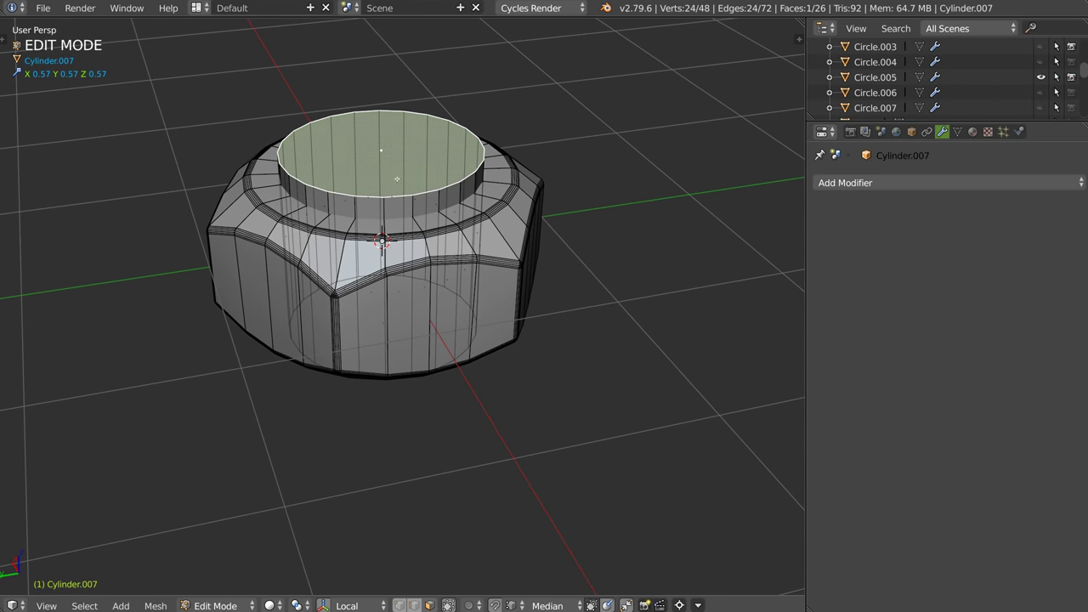
pyautogui.keyDown('shift'); pyautogui.rightClick(420, 306); pyautogui.keyUp('shift')
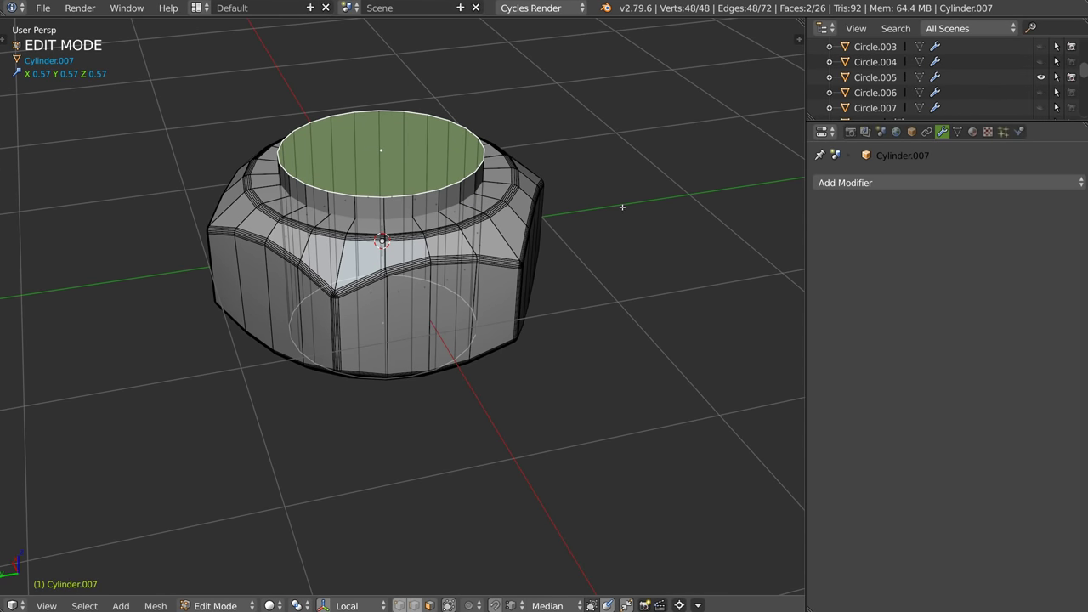
pyautogui.press('e')
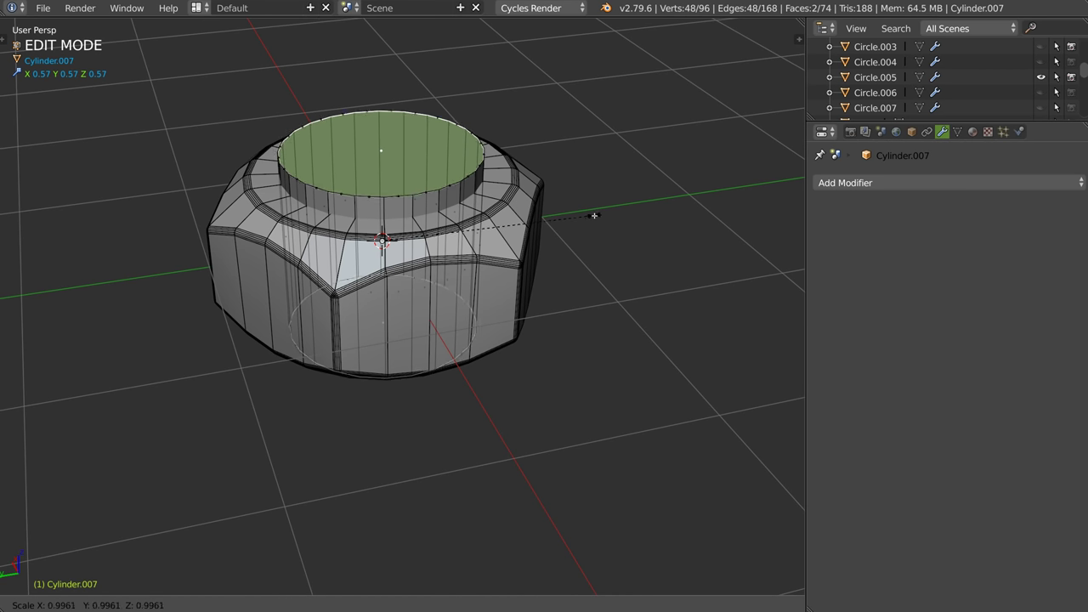
pyautogui.press('s')
pyautogui.press('z')
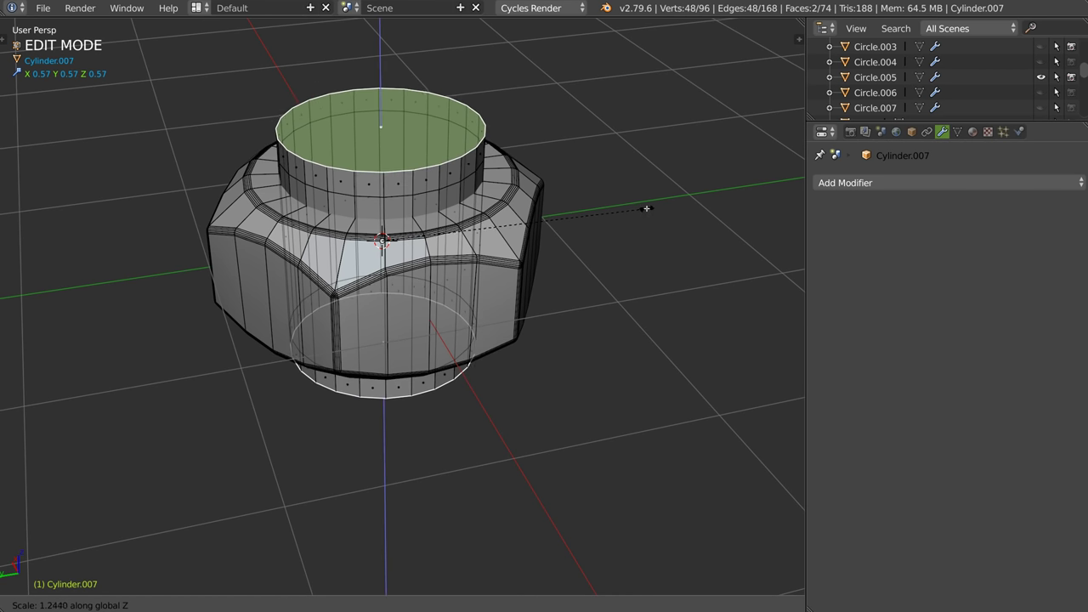
pyautogui.click(677, 207)
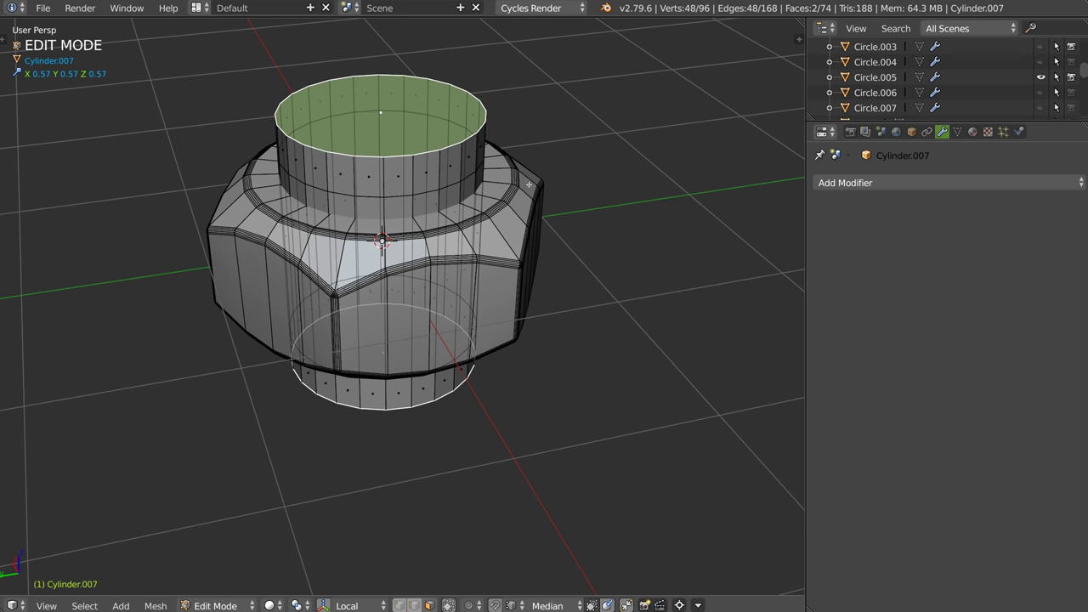
# - Select the extruded side-face rings at both cylinder ends and push them outward into wider collars using Inset depth
pyautogui.keyDown('alt'); pyautogui.rightClick(443, 172); pyautogui.keyUp('alt')
pyautogui.keyDown('alt'); pyautogui.keyDown('shift'); pyautogui.rightClick(435, 386); pyautogui.keyUp('shift'); pyautogui.keyUp('alt')
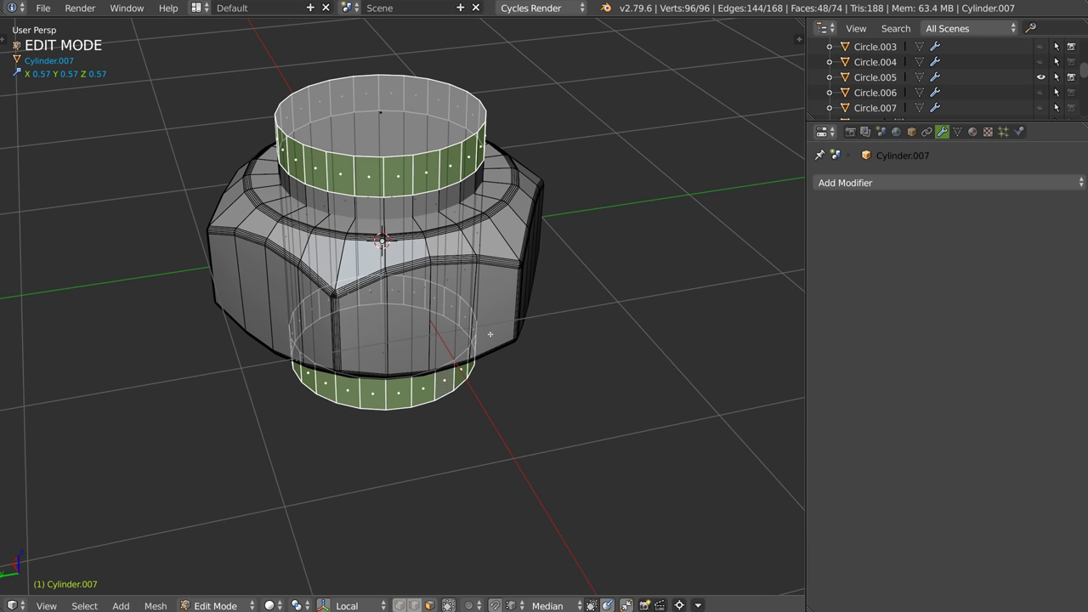
pyautogui.press('w')
pyautogui.click(619, 283)
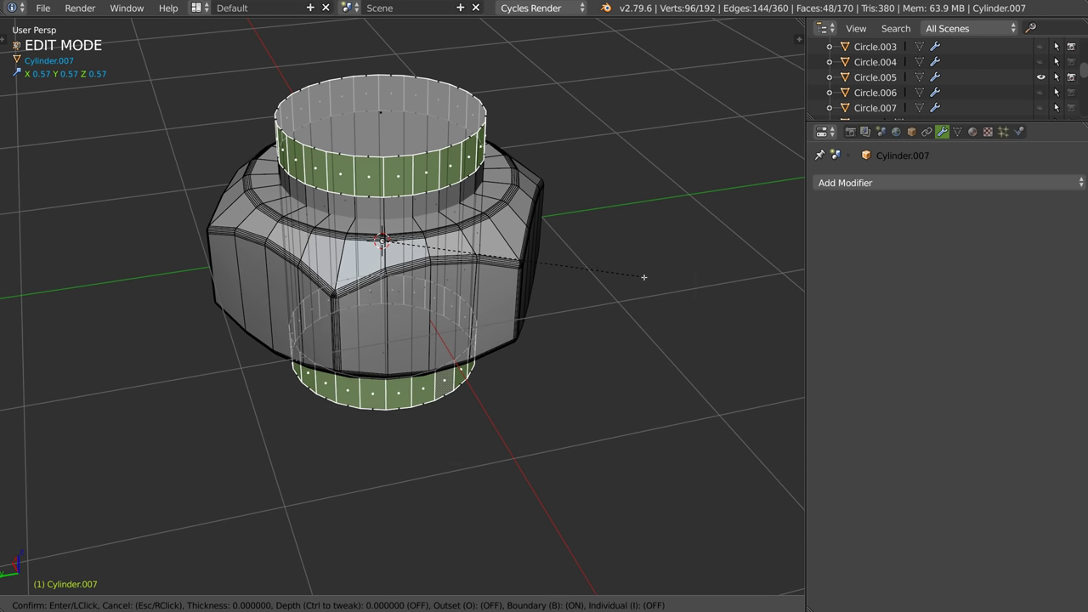
pyautogui.keyDown('ctrl'); pyautogui.click(726, 284); pyautogui.keyUp('ctrl')
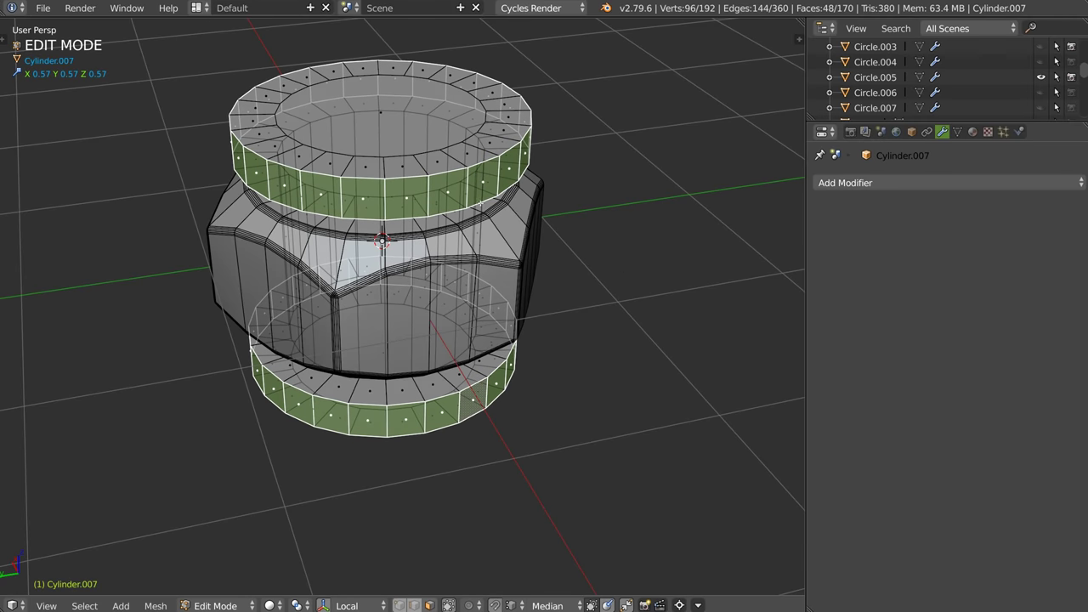
# - Dissolve the end-cap faces and their surrounding rings into a single face at each end of the cylinder
pyautogui.moveTo(491, 205); pyautogui.dragTo(526, 100, button='middle')
pyautogui.rightClick(380, 122)
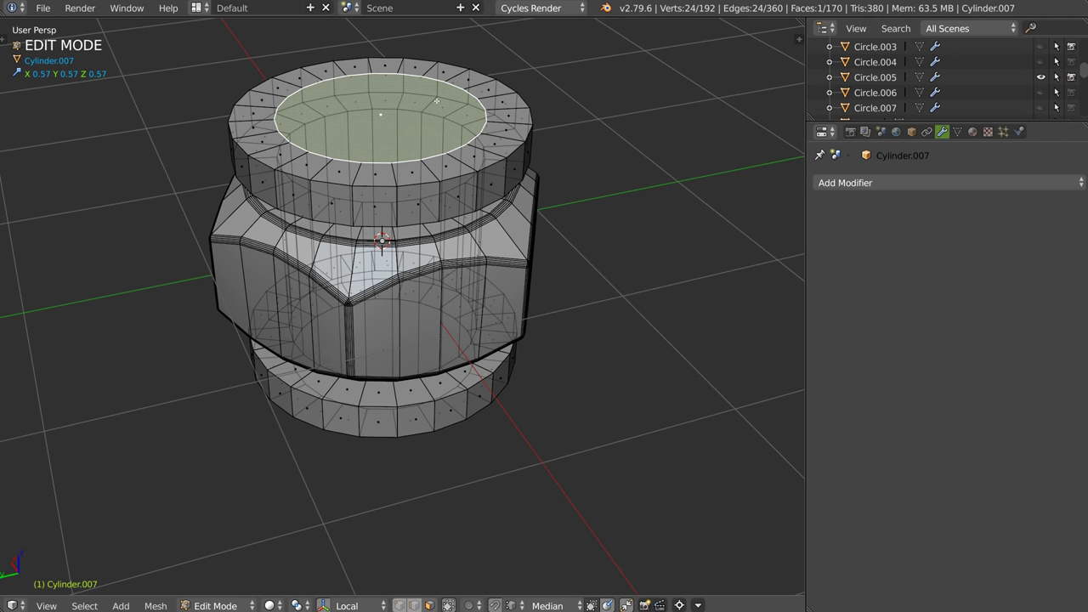
pyautogui.keyDown('shift'); pyautogui.rightClick(391, 343); pyautogui.keyUp('shift')
pyautogui.press('ctrl+KP_Add')
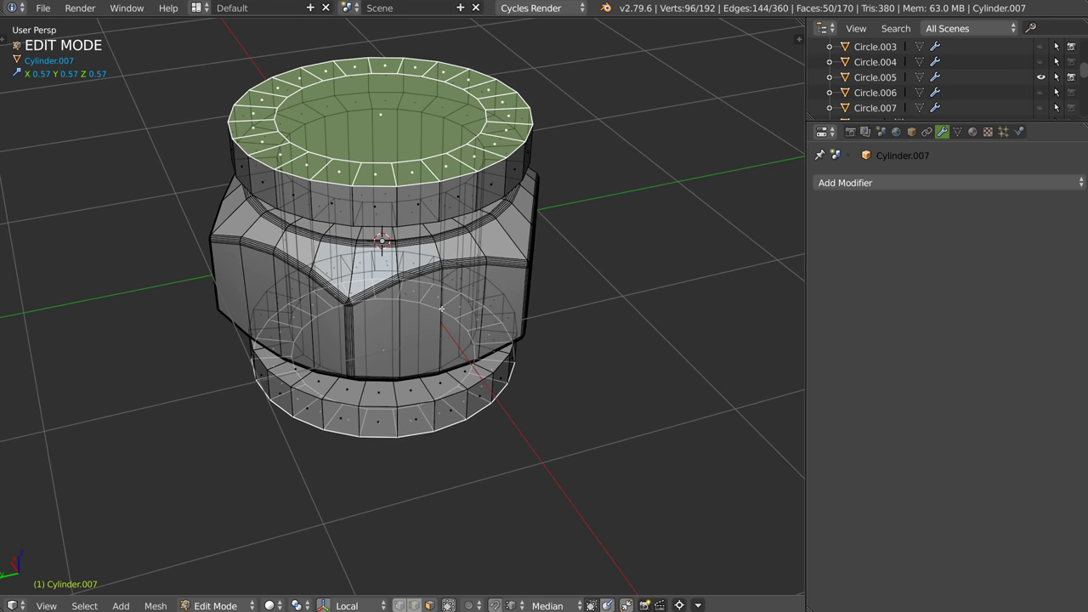
pyautogui.hotkey('ctrl', 'x')
# - Bevel the two edge loops where the collars meet the cylinder's shaft by weight, with width 0.1 and 1 segment
pyautogui.moveTo(411, 264); pyautogui.dragTo(311, 185, button='middle')
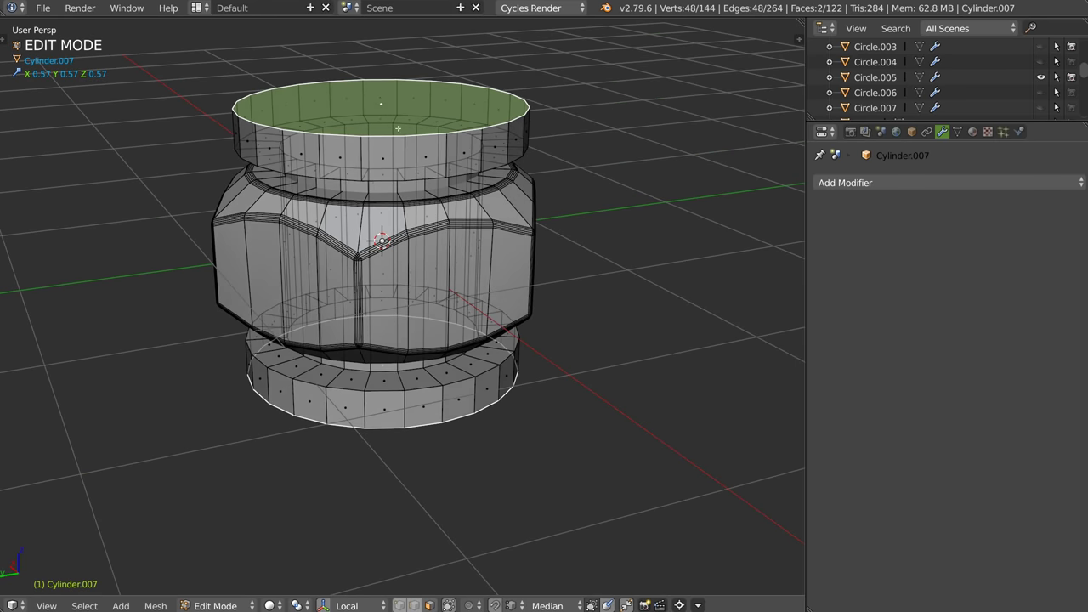
pyautogui.scroll(4, 310, 159)
pyautogui.press('2')
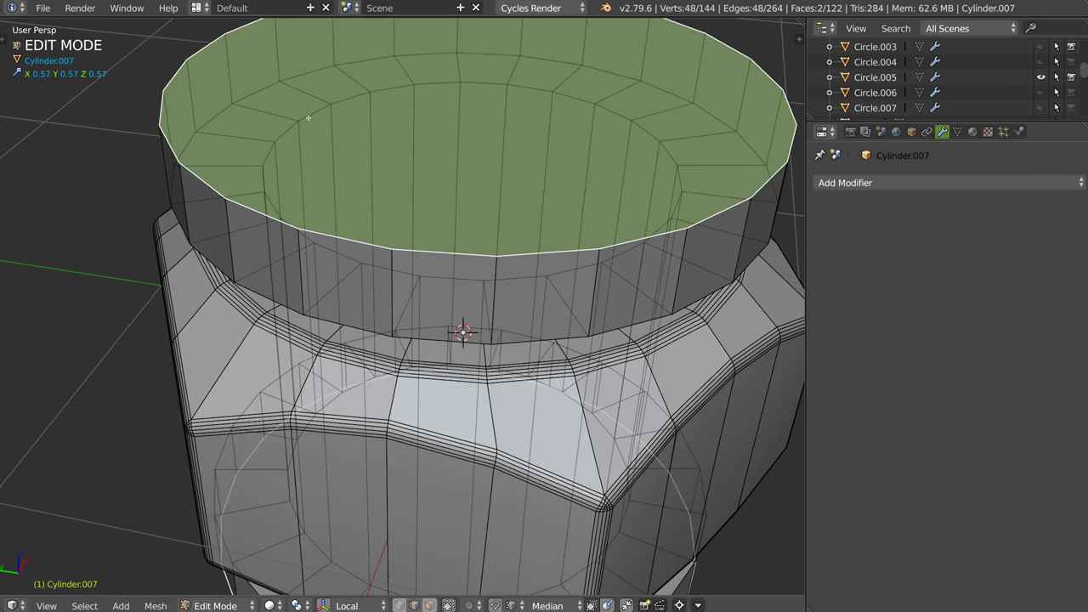
pyautogui.keyDown('alt'); pyautogui.rightClick(308, 119); pyautogui.keyUp('alt')
pyautogui.scroll(-4, 309, 119)
pyautogui.moveTo(346, 228); pyautogui.dragTo(346, 197, button='middle')
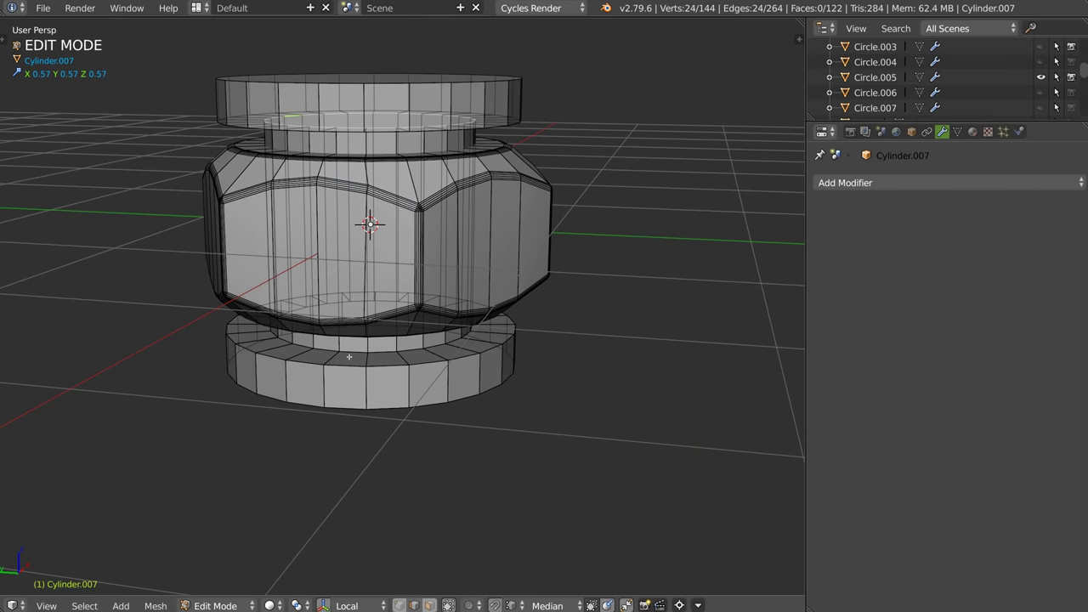
pyautogui.keyDown('alt'); pyautogui.keyDown('shift'); pyautogui.rightClick(347, 360); pyautogui.keyUp('shift'); pyautogui.keyUp('alt')
pyautogui.moveTo(353, 294); pyautogui.dragTo(347, 299, button='middle')
pyautogui.press('space')
pyautogui.click(471, 305)
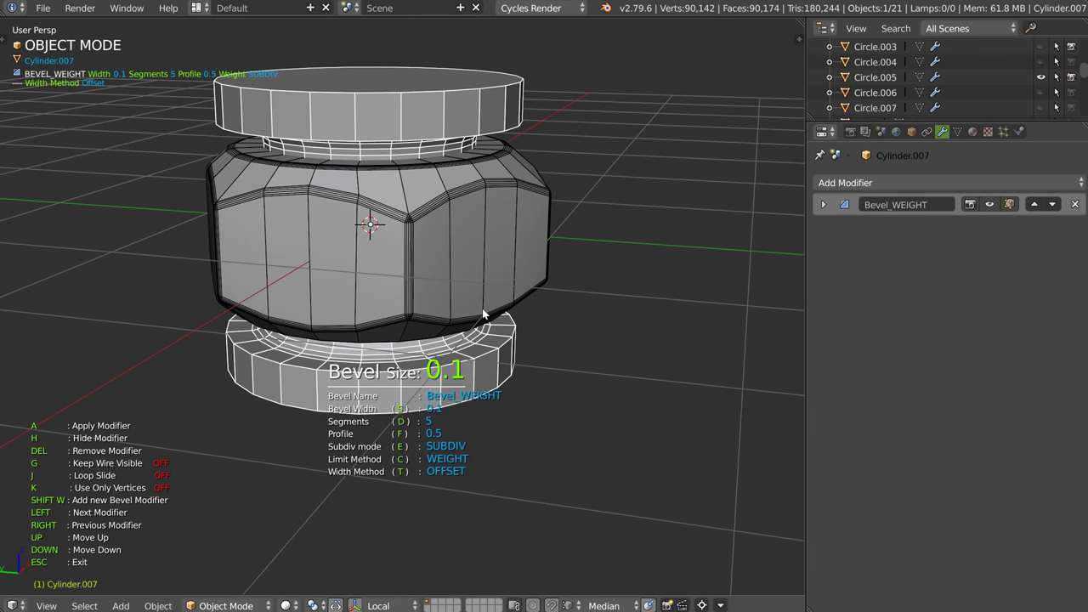
pyautogui.press('d')
pyautogui.click(416, 310)
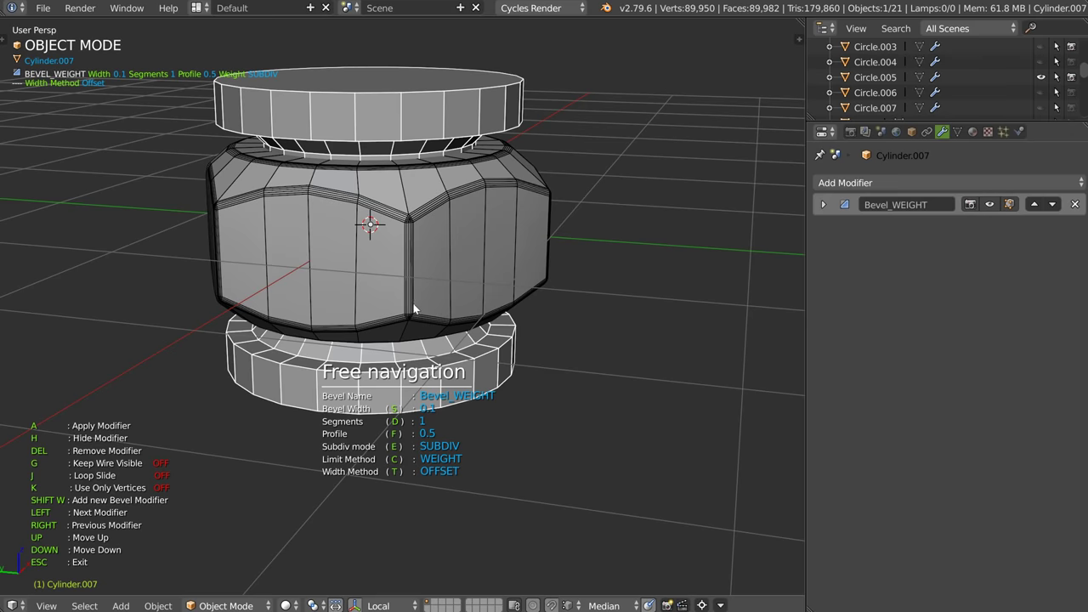
pyautogui.moveTo(416, 311); pyautogui.dragTo(396, 286, button='middle')
pyautogui.press('Escape')
# - Scale the cylinder to about 0.8 along Z and subtract it from the nut with a Difference boolean
pyautogui.moveTo(327, 146); pyautogui.dragTo(338, 200, button='middle')
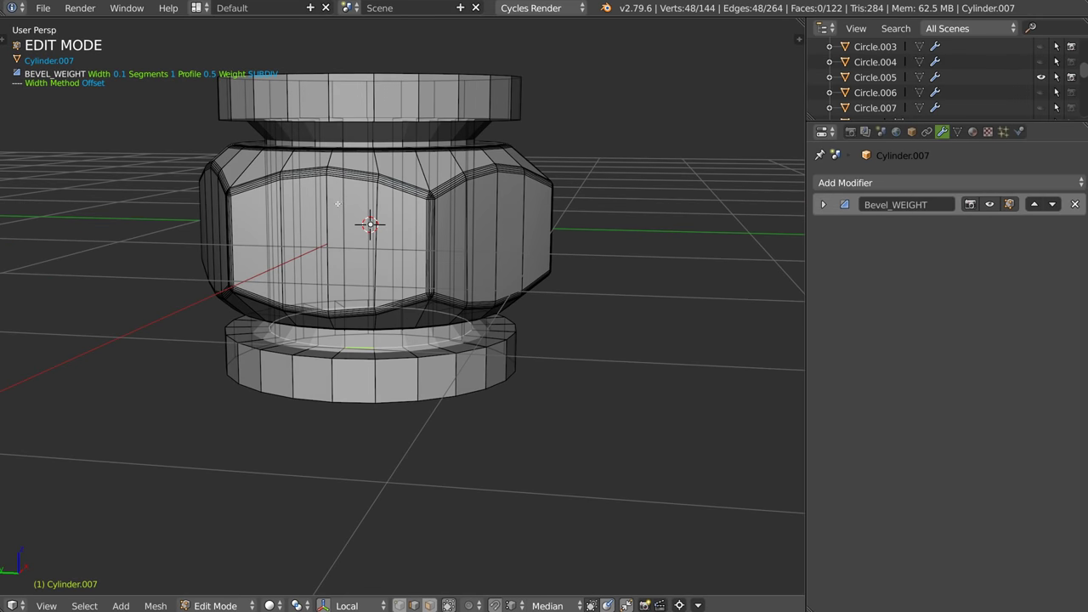
pyautogui.press('Tab')
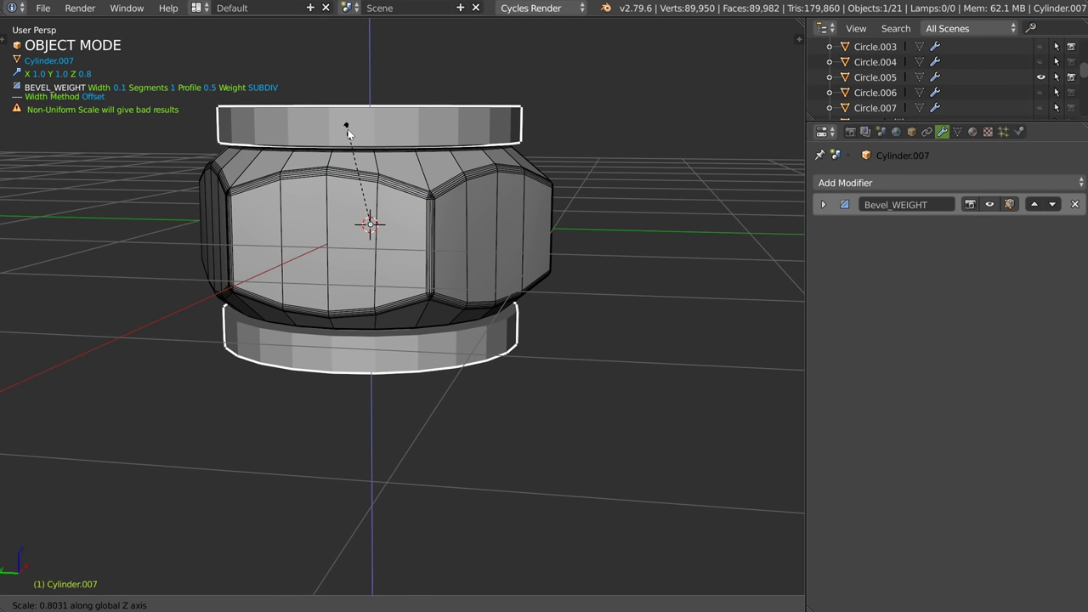
pyautogui.keyDown('shift'); pyautogui.rightClick(404, 208); pyautogui.keyUp('shift')
pyautogui.press('space')
pyautogui.click(503, 149)
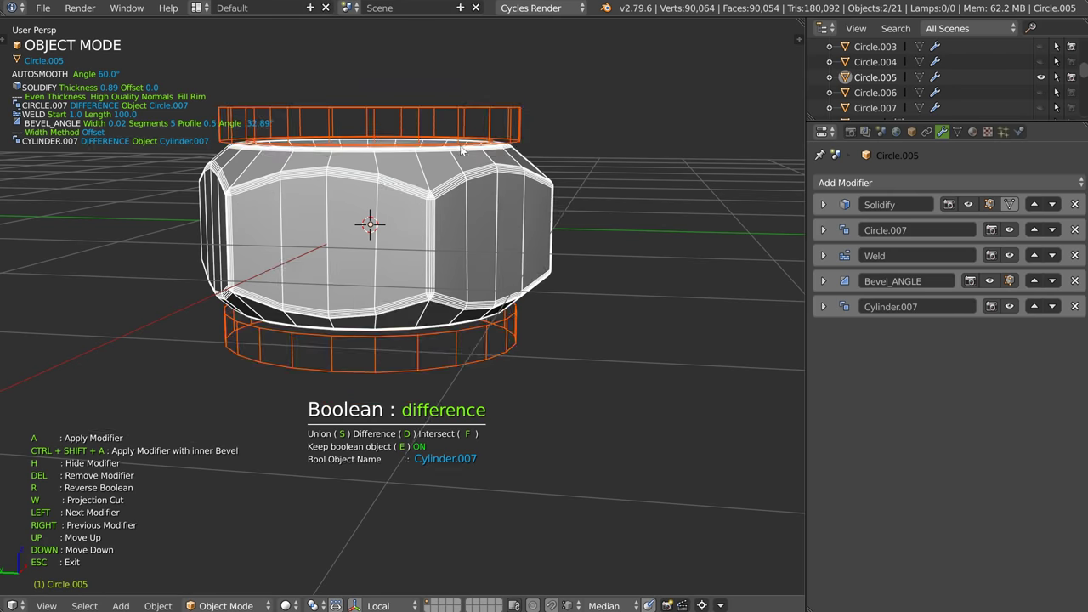
pyautogui.moveTo(446, 144); pyautogui.dragTo(449, 180, button='middle')
pyautogui.scroll(2, 451, 175)
pyautogui.click(473, 200)
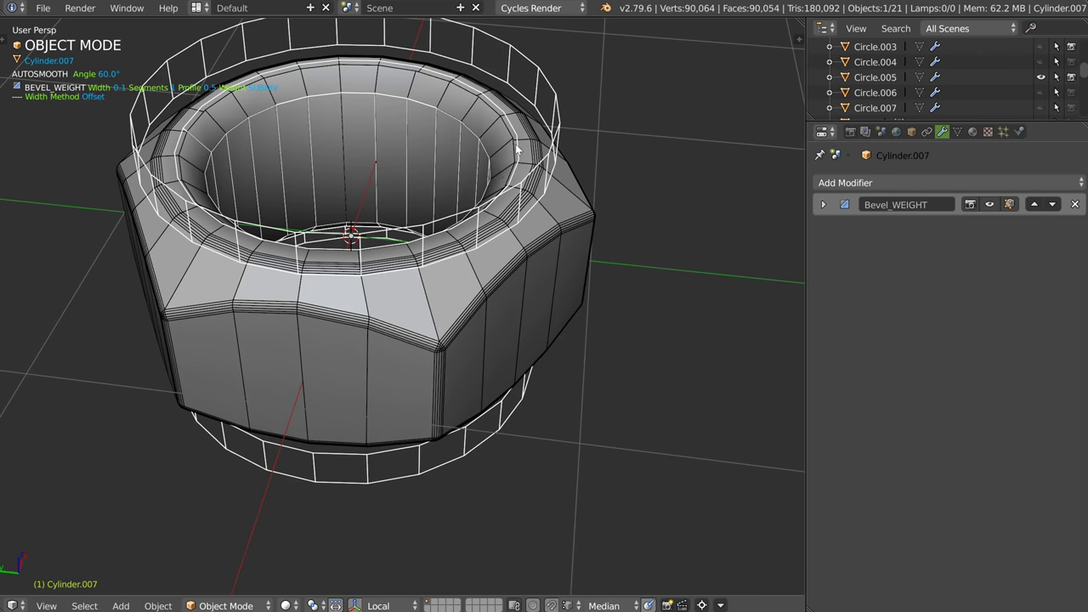
# - Scale the cylinder cutter down in X and Y only to narrow the nut's hole, and select the nut
pyautogui.moveTo(623, 185); pyautogui.dragTo(630, 214, button='middle')
pyautogui.press('s')
pyautogui.hotkey('shift', 'z')
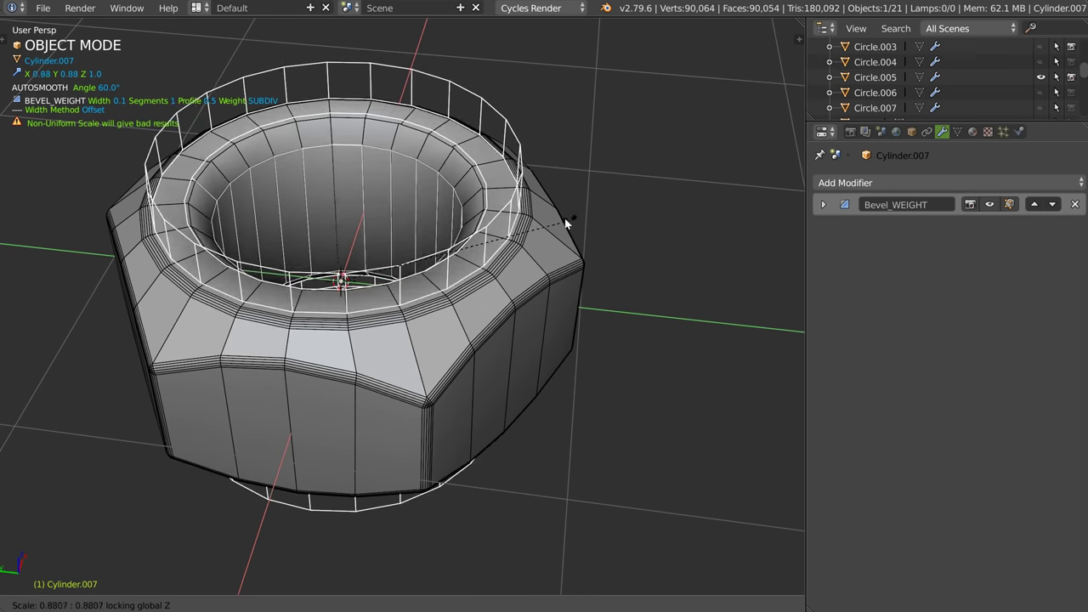
pyautogui.click(539, 222)
pyautogui.rightClick(470, 175)
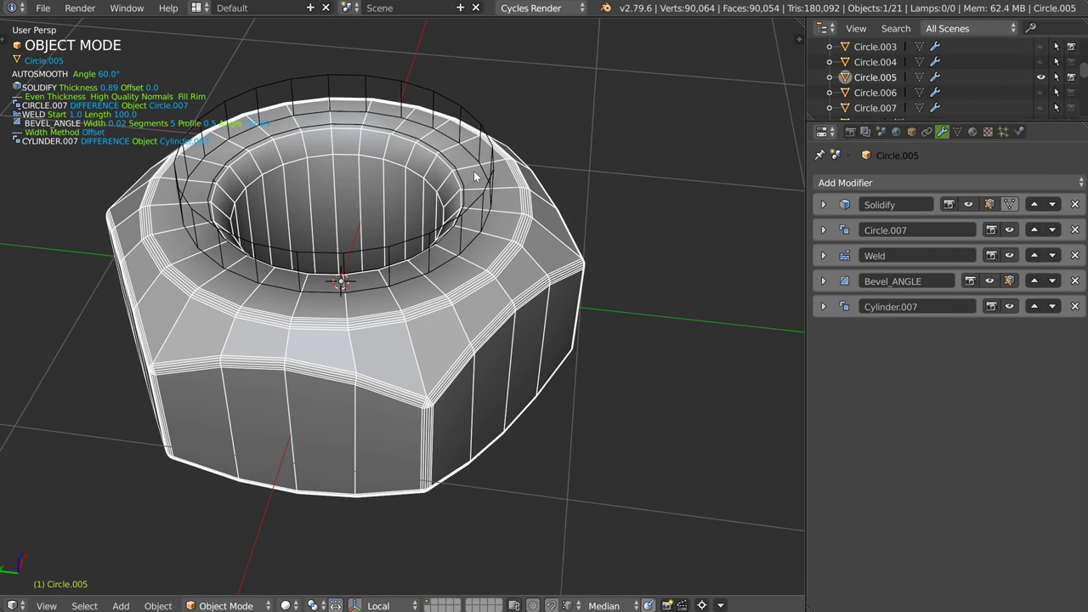
# - Increase the cylinder cutter's bevel width to 0.11, keeping 1 segment
pyautogui.rightClick(473, 119)
pyautogui.moveTo(413, 137); pyautogui.dragTo(417, 139, button='middle')
pyautogui.press('space')
pyautogui.click(551, 136)
pyautogui.click(549, 138)
pyautogui.press('d')
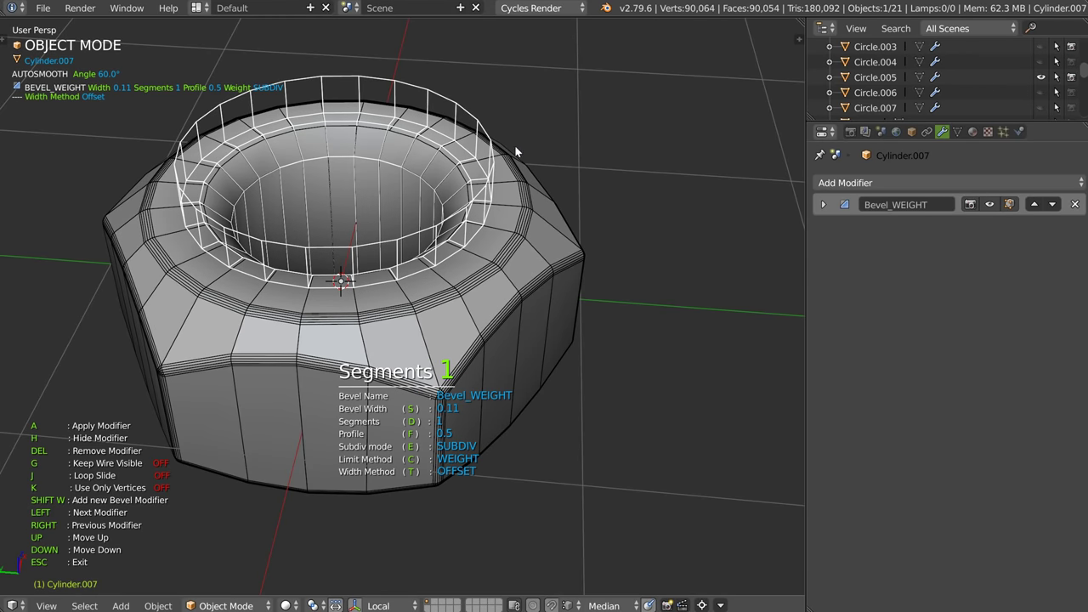
pyautogui.click(507, 150)
pyautogui.press('Escape')
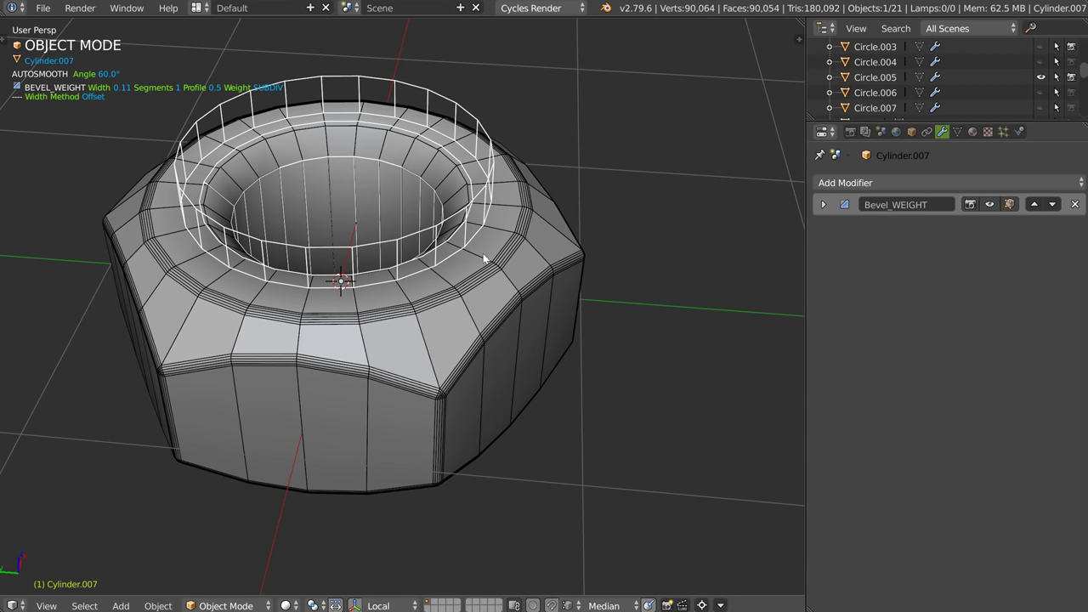
# - Hide the cylinder cutter and move the nut's Bevel modifier below the cylinder boolean in the stack
pyautogui.press('h')
pyautogui.rightClick(464, 232)
pyautogui.press('space')
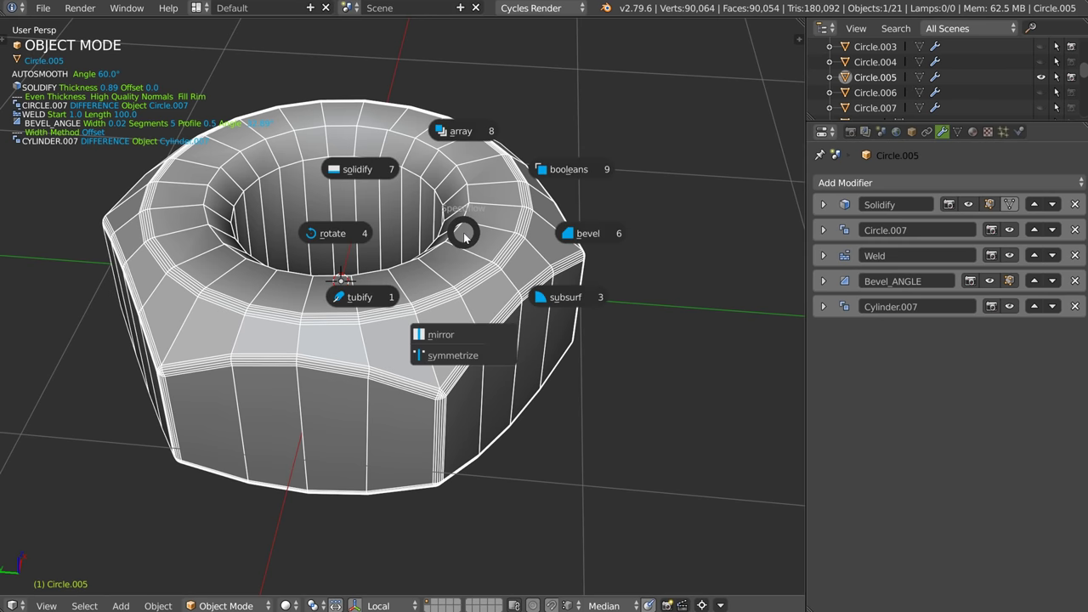
pyautogui.click(578, 233)
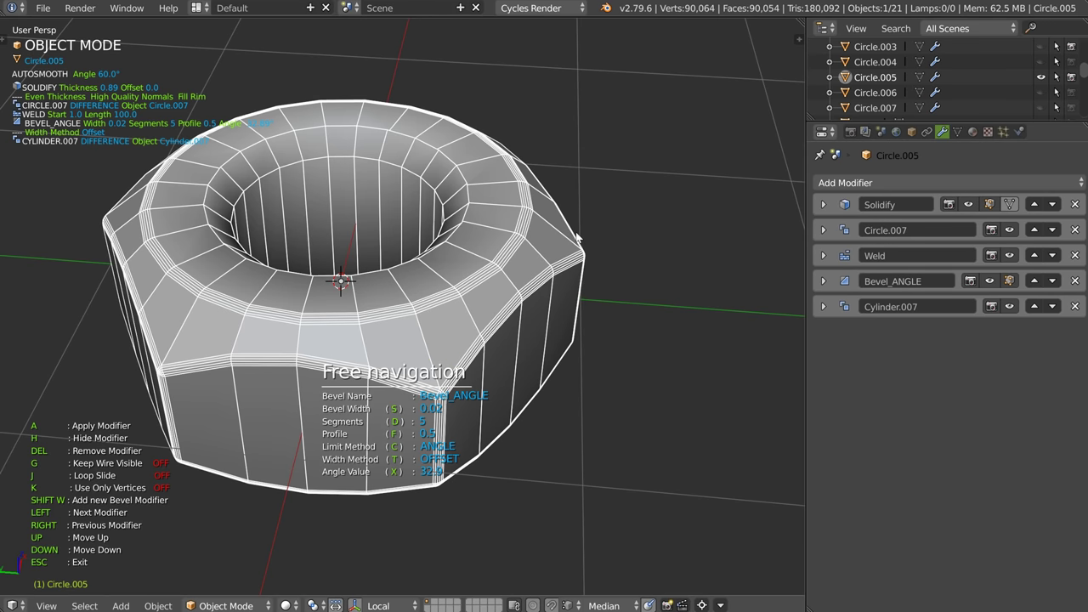
pyautogui.press('Down')
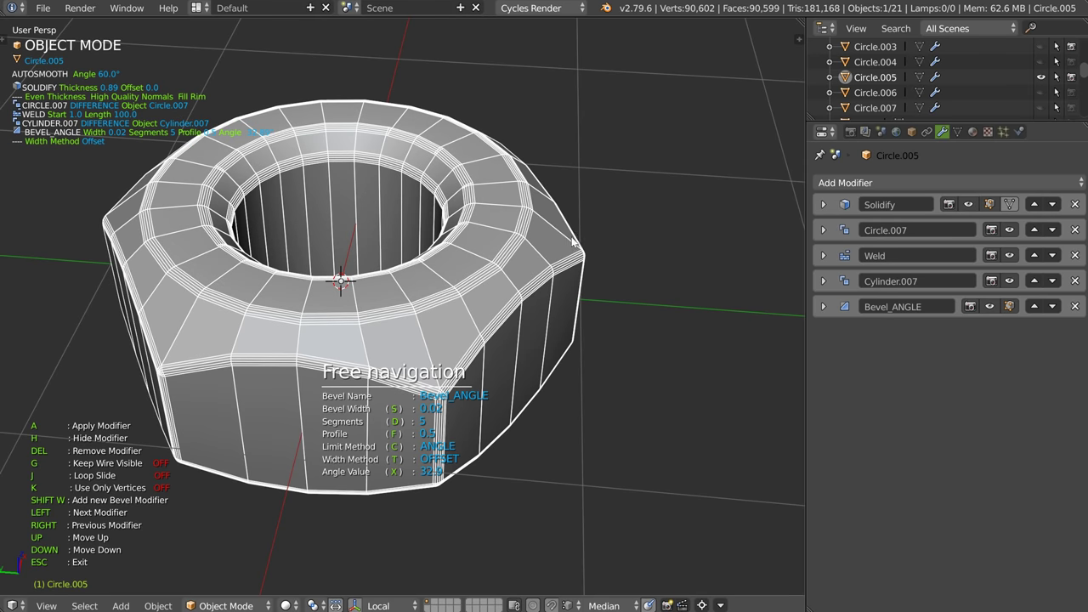
# - Move the nut's cylinder boolean (Cylinder.007) above the Weld modifier in the stack
pyautogui.press('Escape')
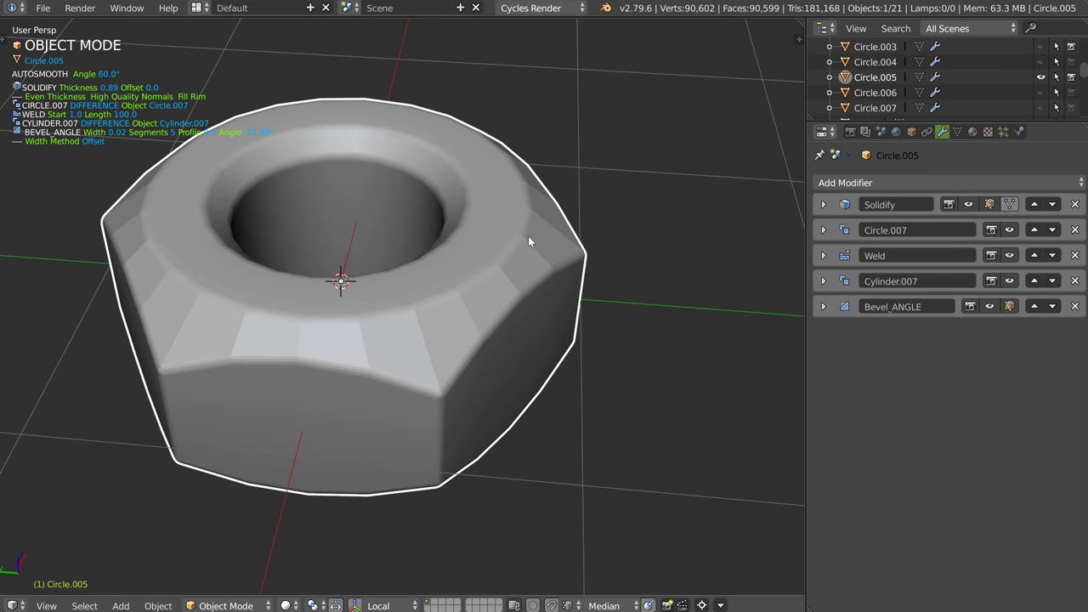
pyautogui.press('space')
pyautogui.click(609, 182)
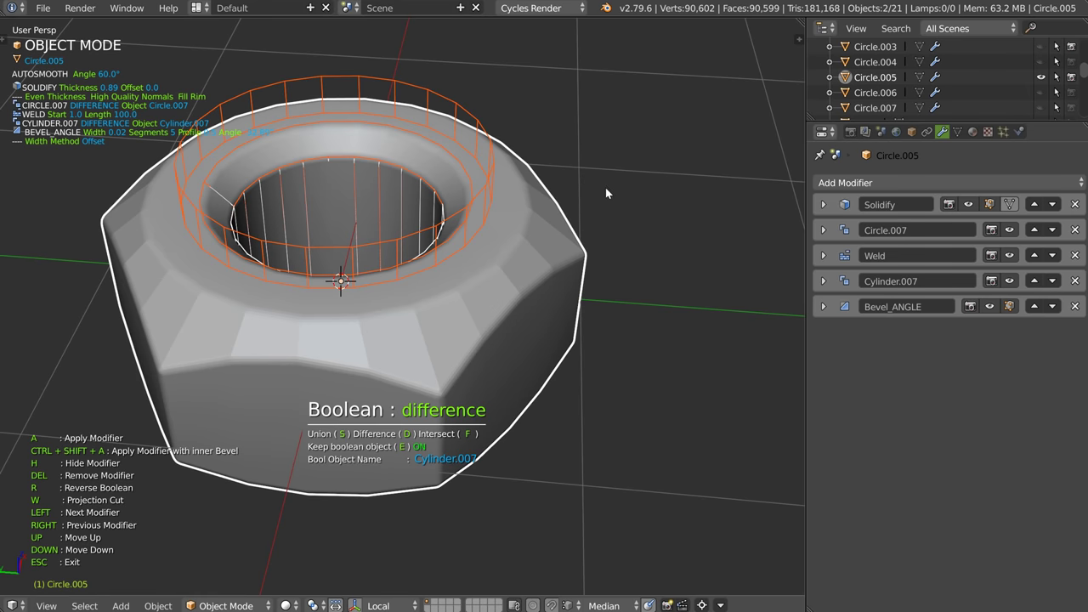
pyautogui.press('Up')
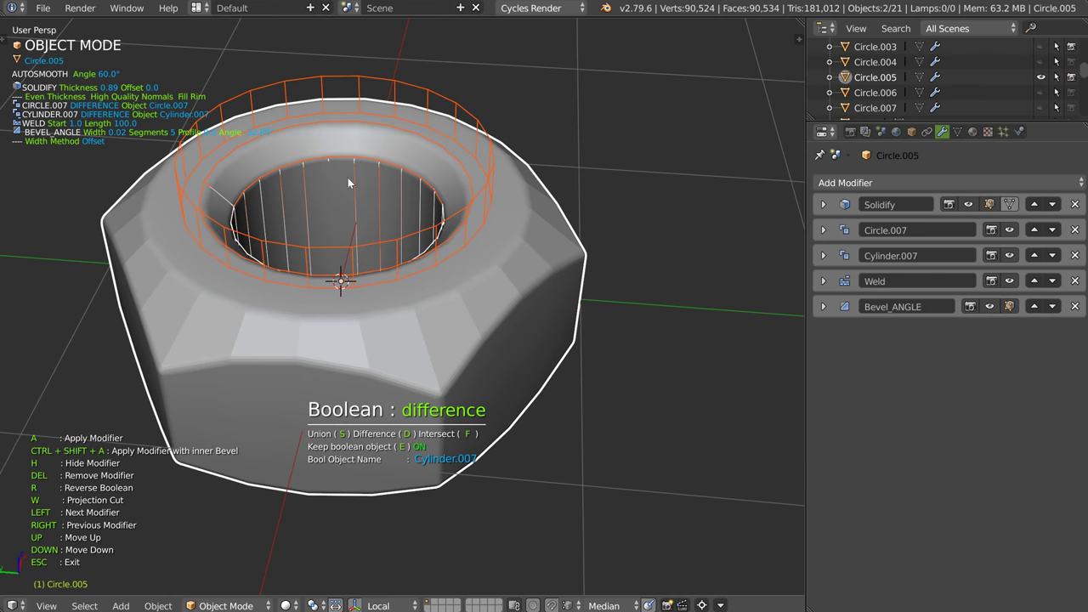
pyautogui.press('Escape')
# - Hide the cylinder cutter, select the nut and display its wireframe over the shaded surface
pyautogui.rightClick(467, 211)
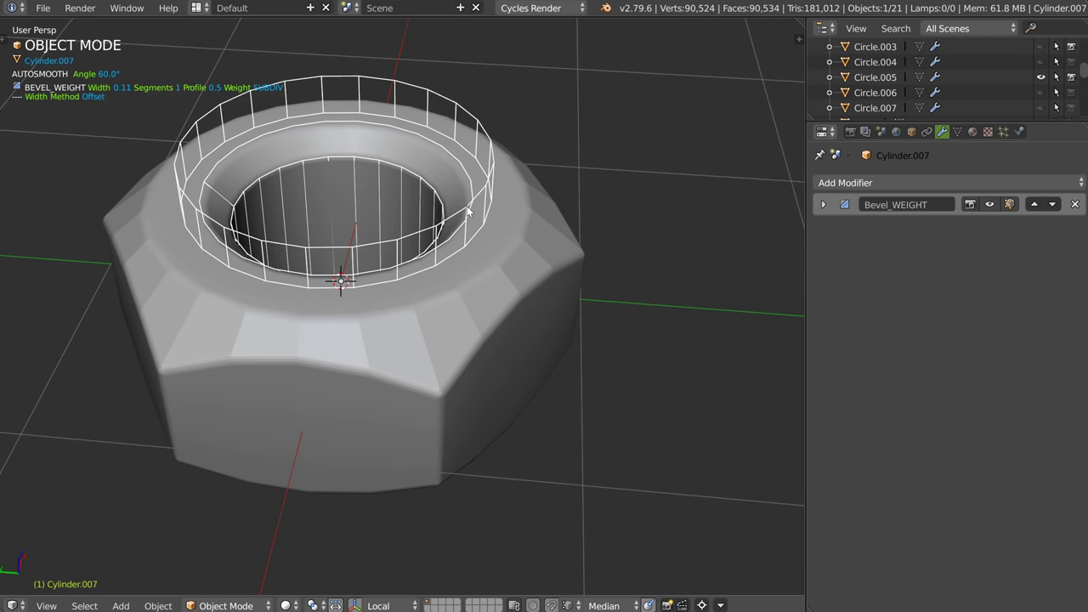
pyautogui.press('h')
pyautogui.rightClick(468, 232)
pyautogui.hotkey('shift', 'z')
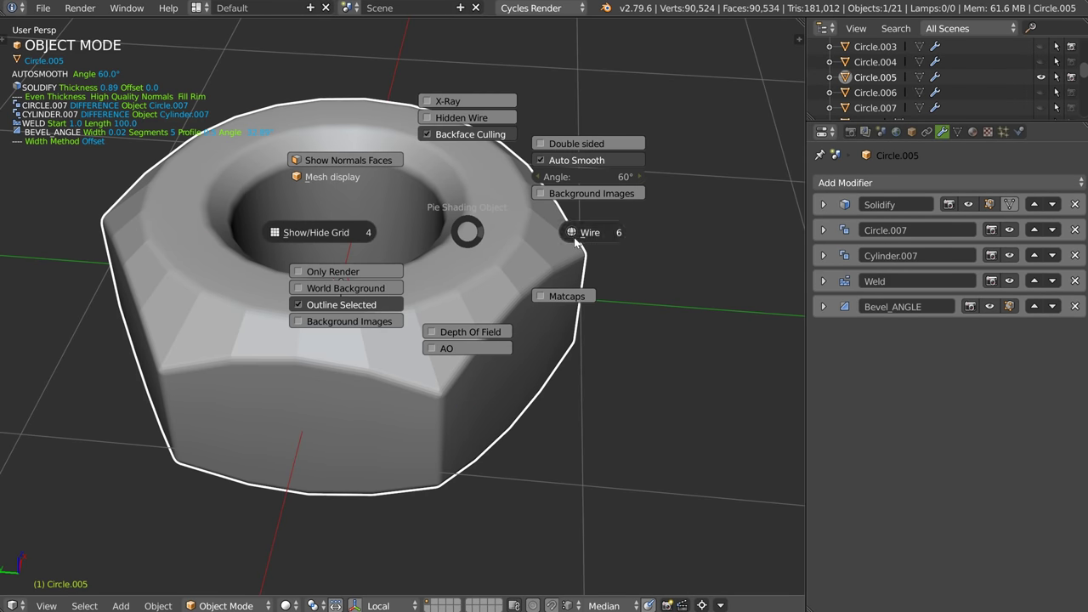
pyautogui.click(565, 230)
pyautogui.moveTo(391, 273); pyautogui.dragTo(461, 221, button='middle')
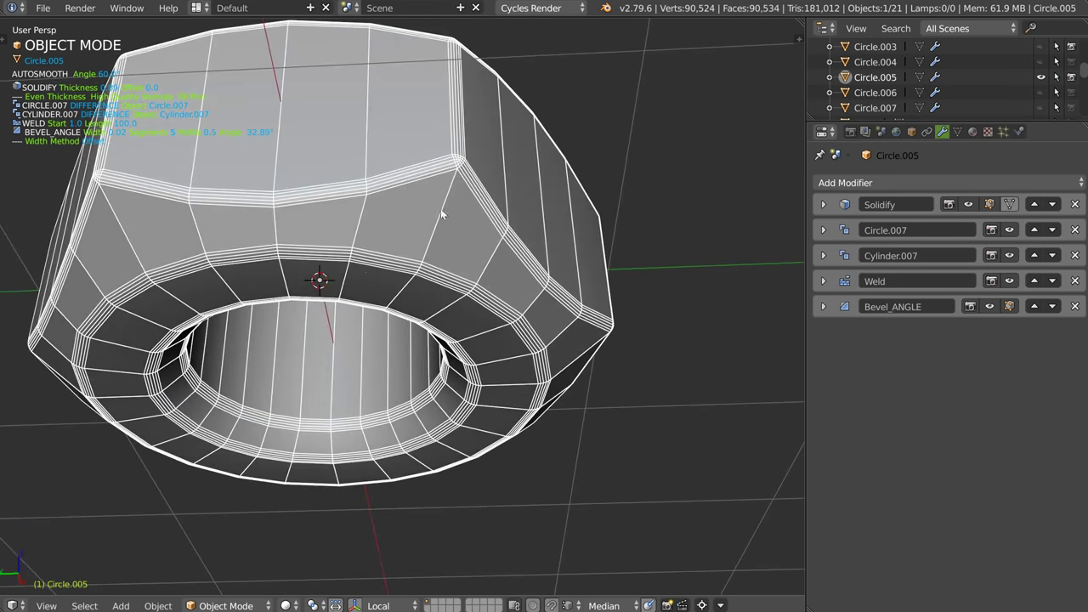
# - Toggle all the nut's modifiers off to view the flat base mesh, and turn them back on
pyautogui.moveTo(358, 276); pyautogui.dragTo(420, 285, button='middle')
pyautogui.press('space')
pyautogui.click(286, 286)
pyautogui.press('space')
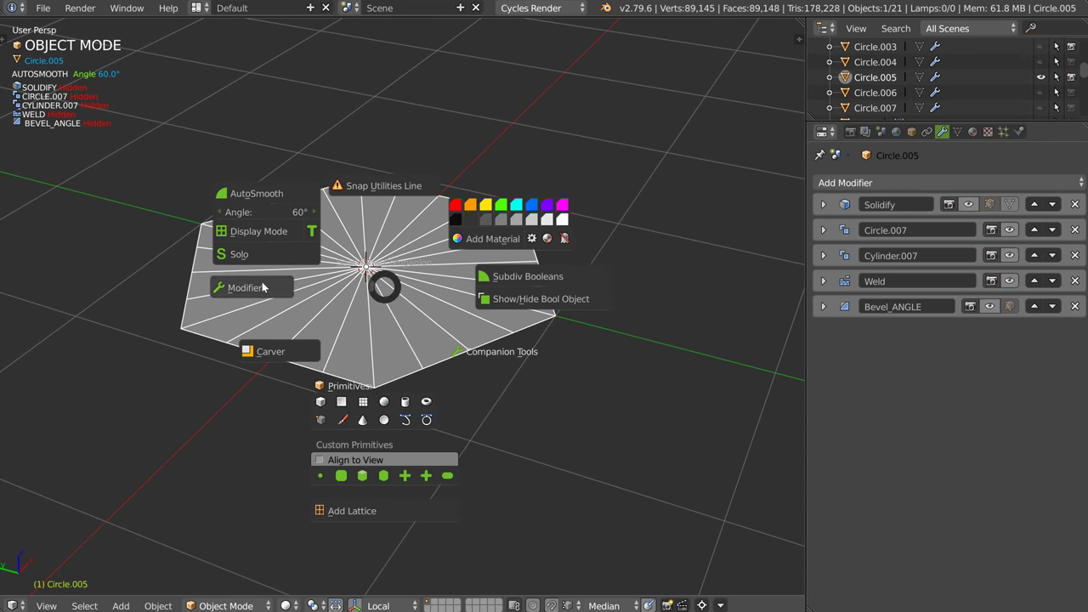
pyautogui.click(367, 287)
pyautogui.scroll(3, 367, 287)
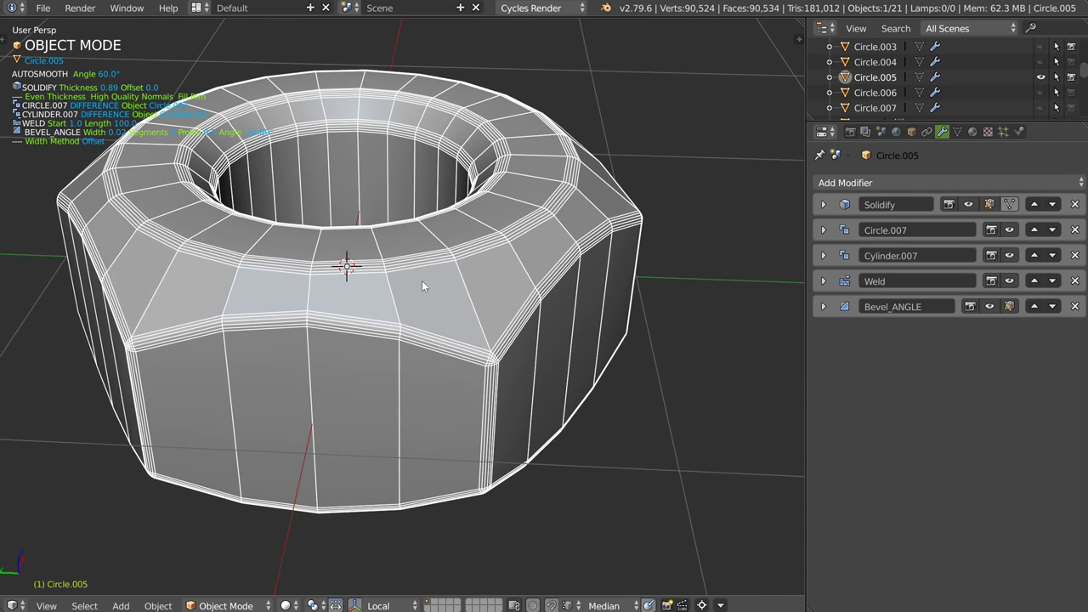
pyautogui.moveTo(417, 281); pyautogui.dragTo(474, 255, button='middle')
# - Add a Weighted Normal modifier to the nut and turn off its wireframe overlay
pyautogui.click(855, 181)
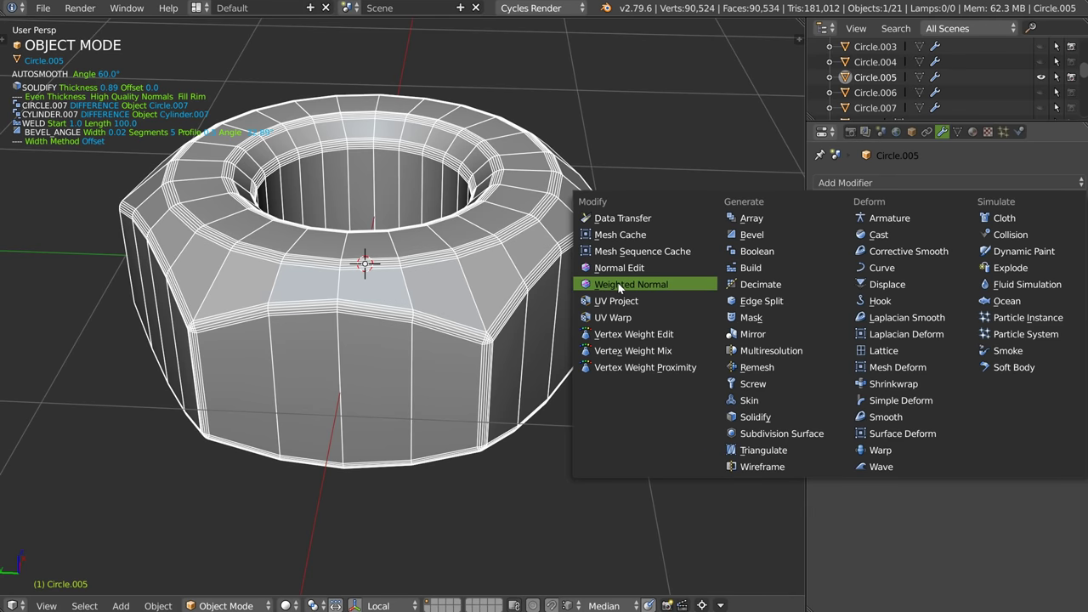
pyautogui.click(620, 287)
pyautogui.hotkey('shift', 'z')
pyautogui.click(510, 293)
pyautogui.moveTo(489, 290); pyautogui.dragTo(426, 285, button='middle')
# - Add a Catmull-Clark Subsurf modifier to the nut with 2 view and 2 render subdivisions
pyautogui.press('q')
pyautogui.click(532, 295)
pyautogui.press('z')
pyautogui.click(328, 347)
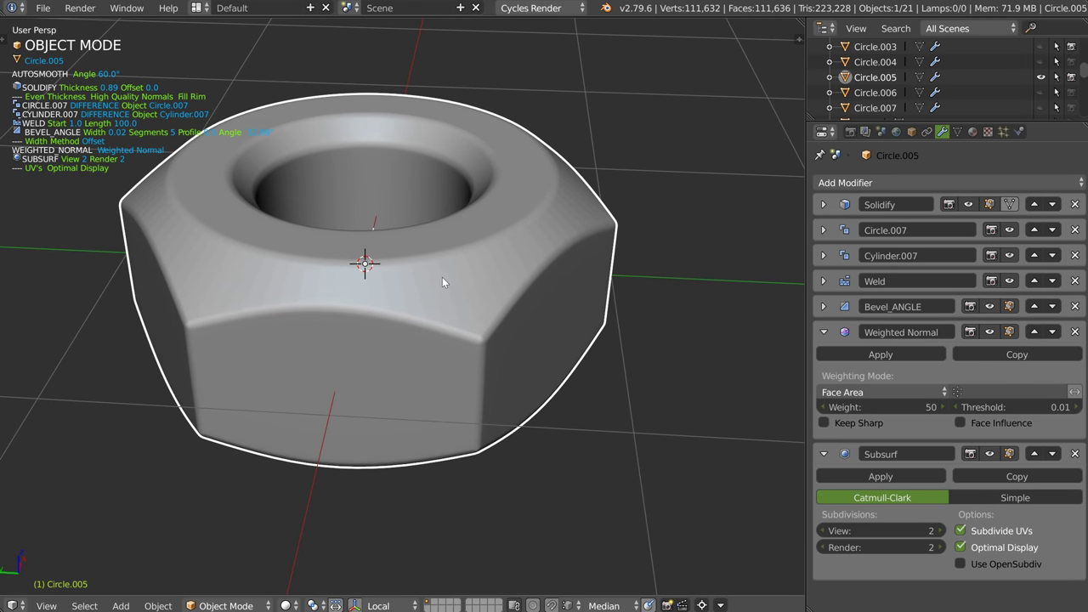
pyautogui.press('z')
pyautogui.press('q')
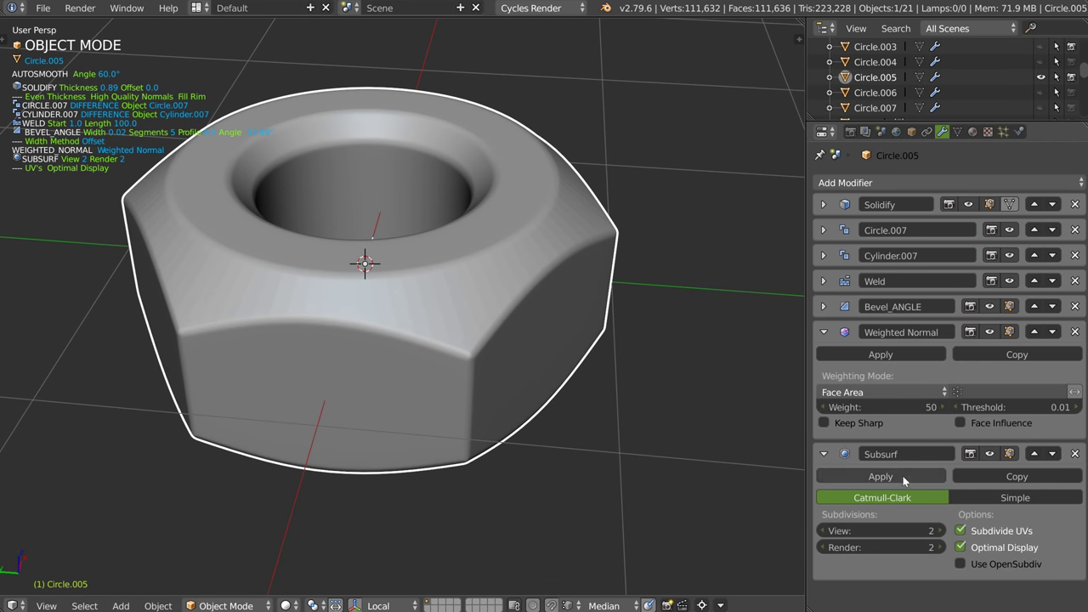
# - Move Subsurf above Weighted Normal in the stack and collapse both modifiers' settings
pyautogui.click(1035, 454)
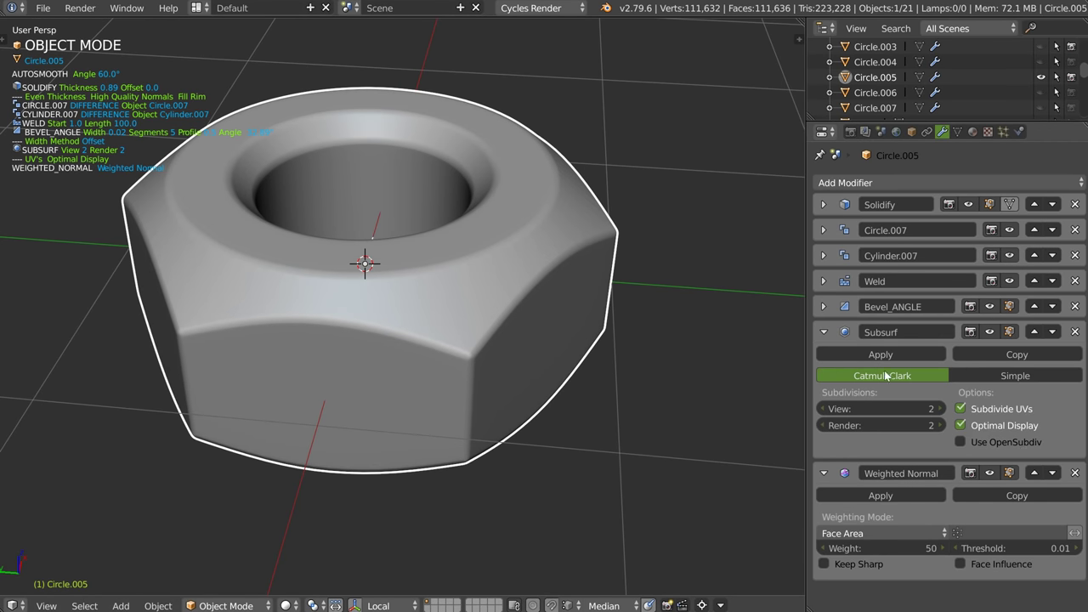
pyautogui.click(823, 331)
pyautogui.click(821, 358)
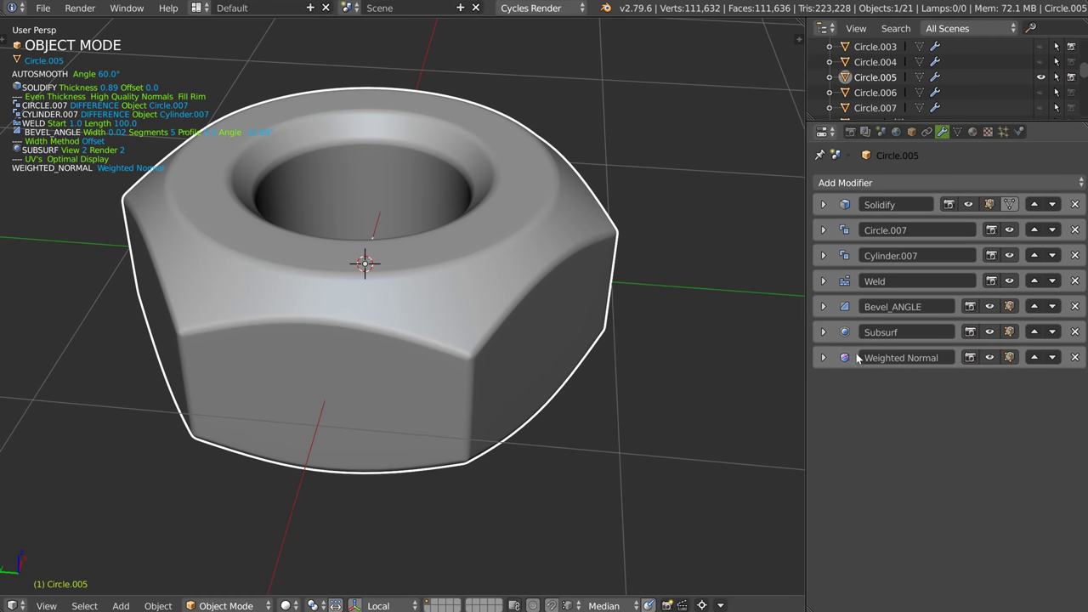
pyautogui.moveTo(393, 228); pyautogui.dragTo(390, 256, button='middle')
pyautogui.press('q')
pyautogui.click(497, 192)
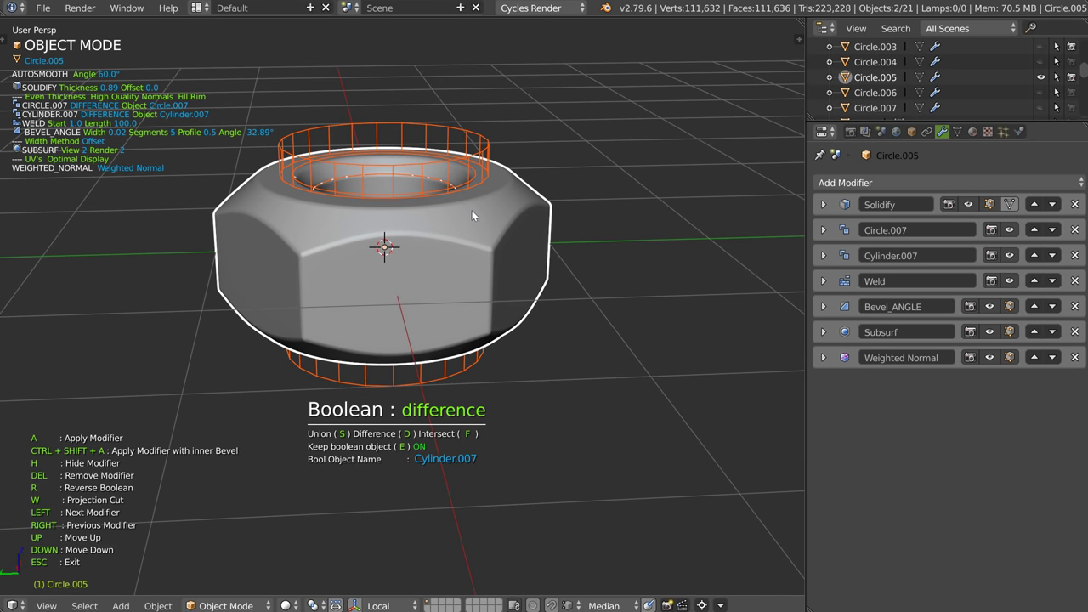
pyautogui.press('Delete')
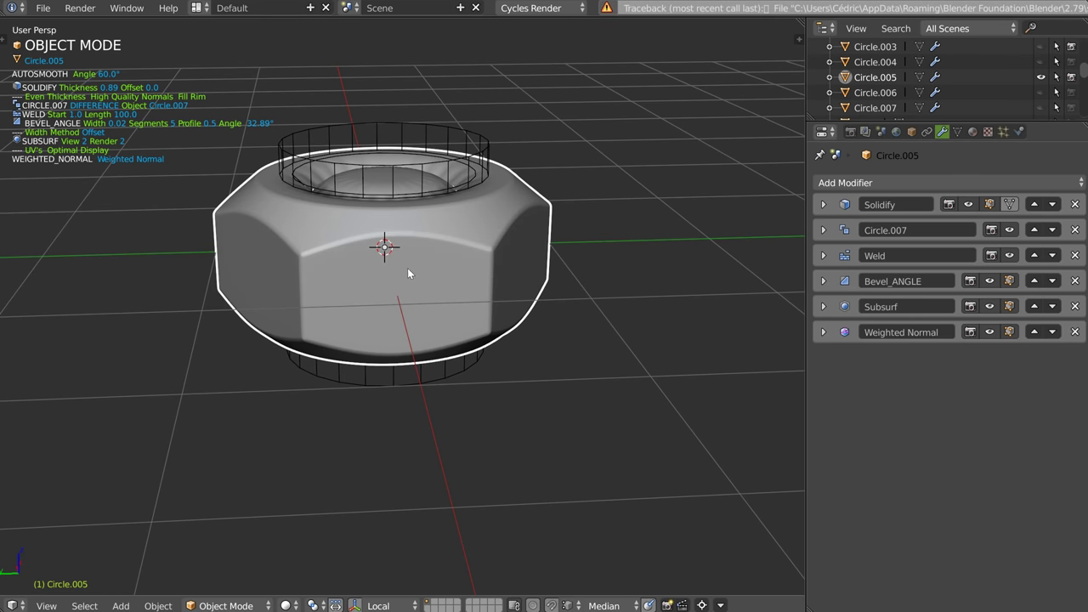
pyautogui.hotkey('ctrl', 'z')
pyautogui.moveTo(409, 236); pyautogui.dragTo(407, 273, button='middle')
pyautogui.press('g')
pyautogui.press('Escape')
# - Switch from the cylinder to the Circle.007 boolean on the nut and select its conical chamfer cutter
pyautogui.press('space')
pyautogui.click(484, 206)
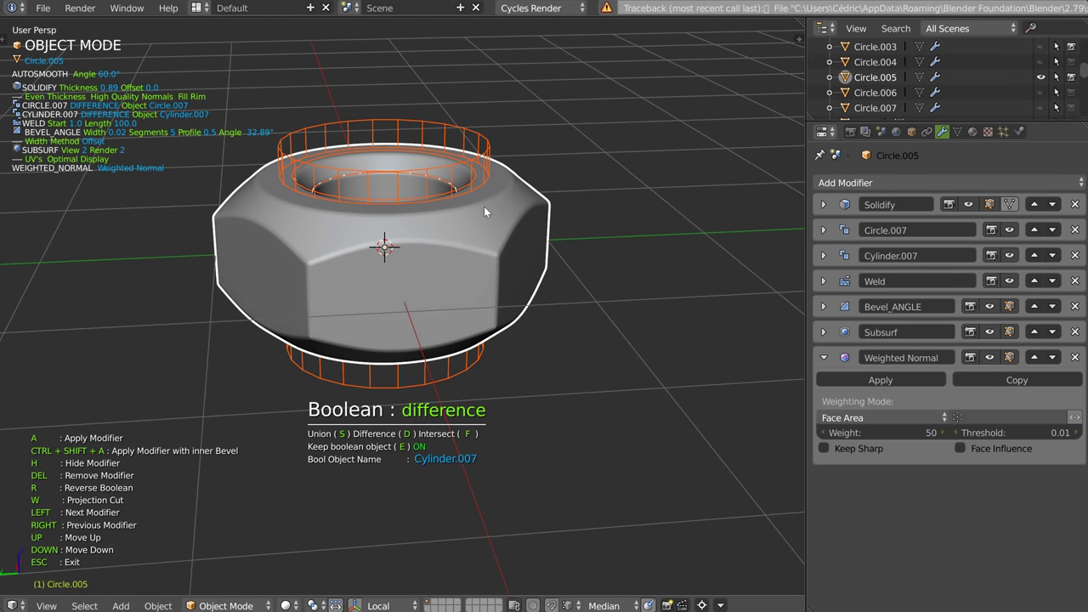
pyautogui.press('Right')
pyautogui.click(481, 210)
pyautogui.moveTo(335, 155); pyautogui.dragTo(345, 142, button='middle')
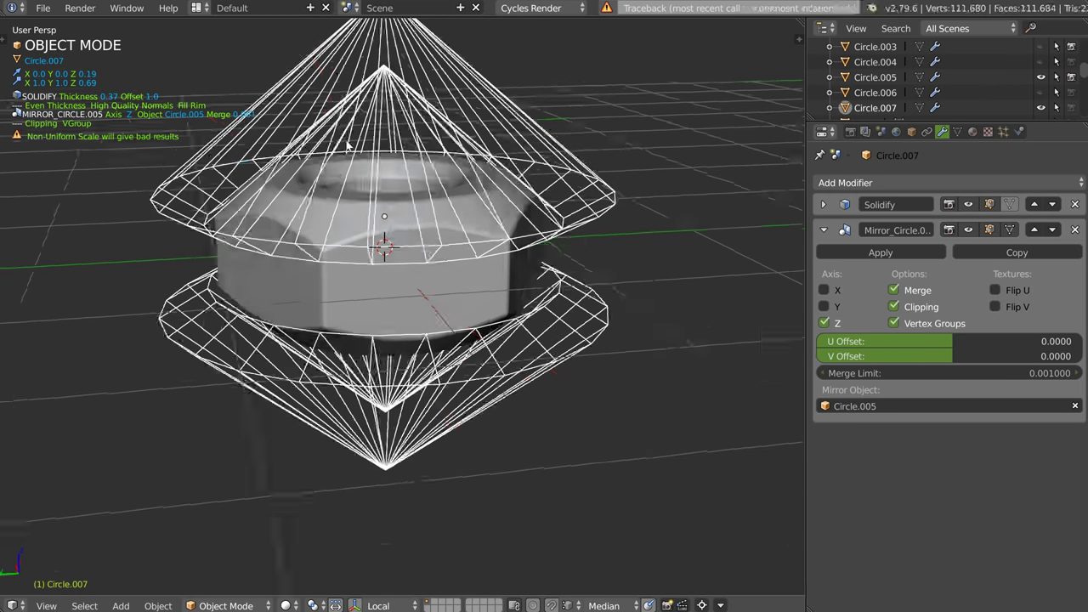
# - Stretch the chamfer cutter to a Z scale of about 1.16 and place it at about Z 0.09
pyautogui.press('s')
pyautogui.press('z')
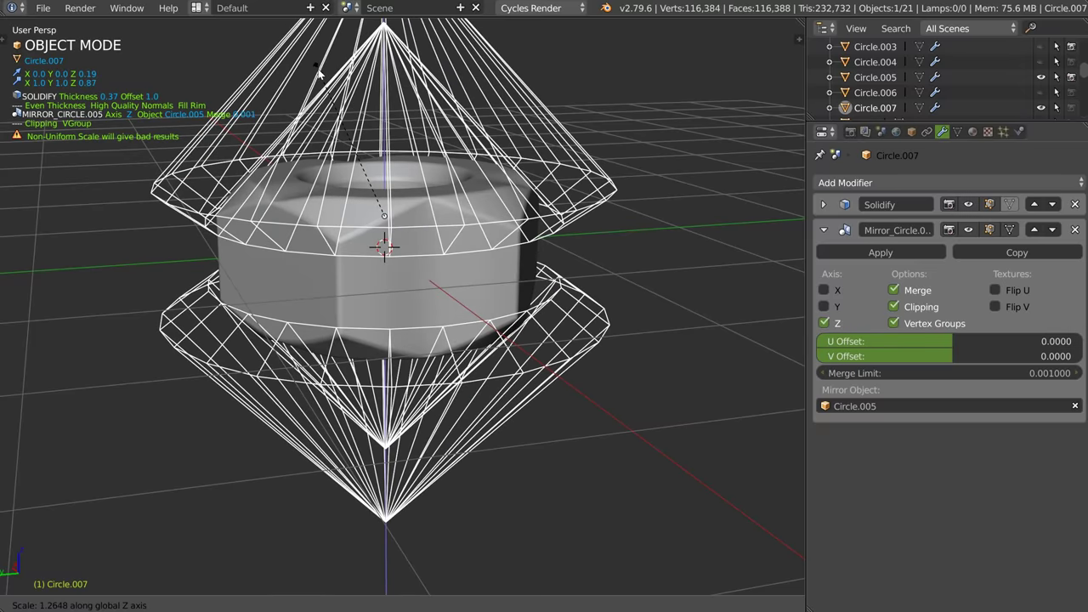
pyautogui.click(329, 99)
pyautogui.press('s')
pyautogui.press('z')
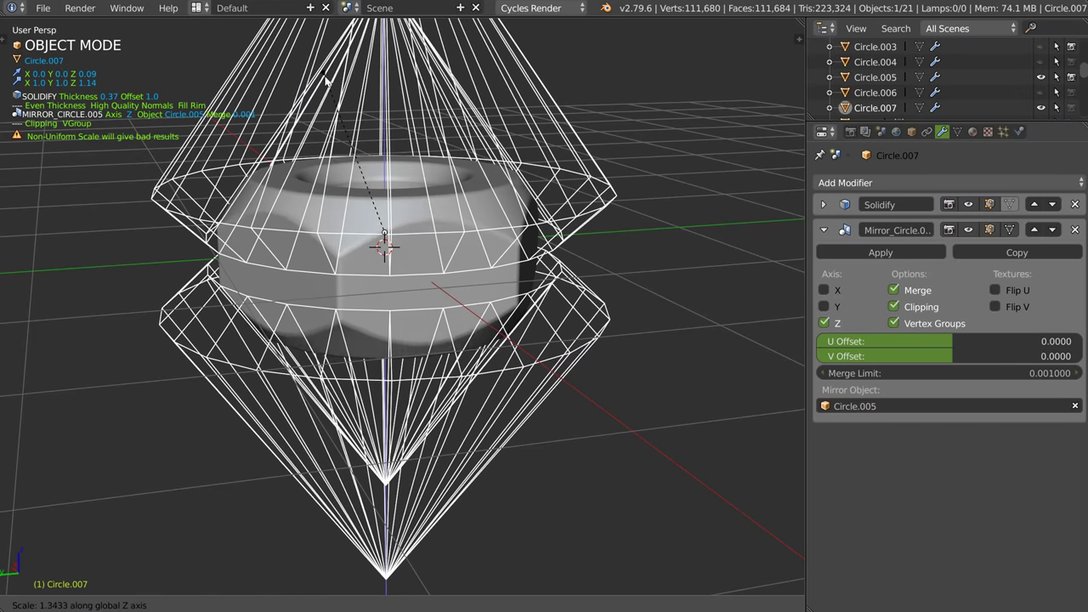
pyautogui.click(364, 151)
pyautogui.press('g')
pyautogui.press('z')
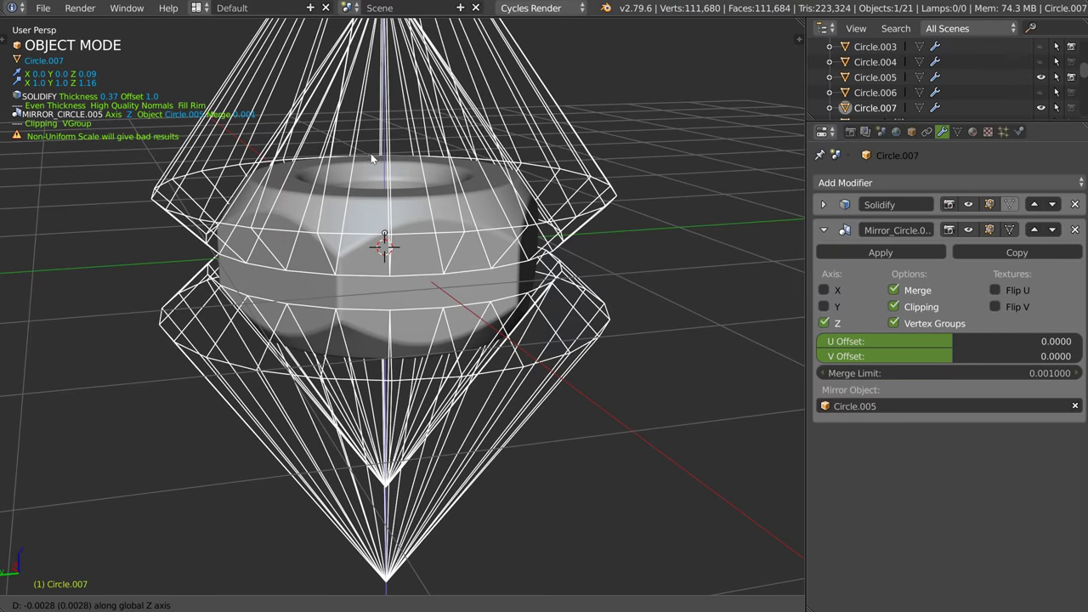
pyautogui.click(375, 158)
# - Flatten the chamfer cutter to a Z scale of about 0.65 and raise it to about Z 0.25
pyautogui.moveTo(375, 158); pyautogui.dragTo(330, 131, button='middle')
pyautogui.press('s')
pyautogui.press('z')
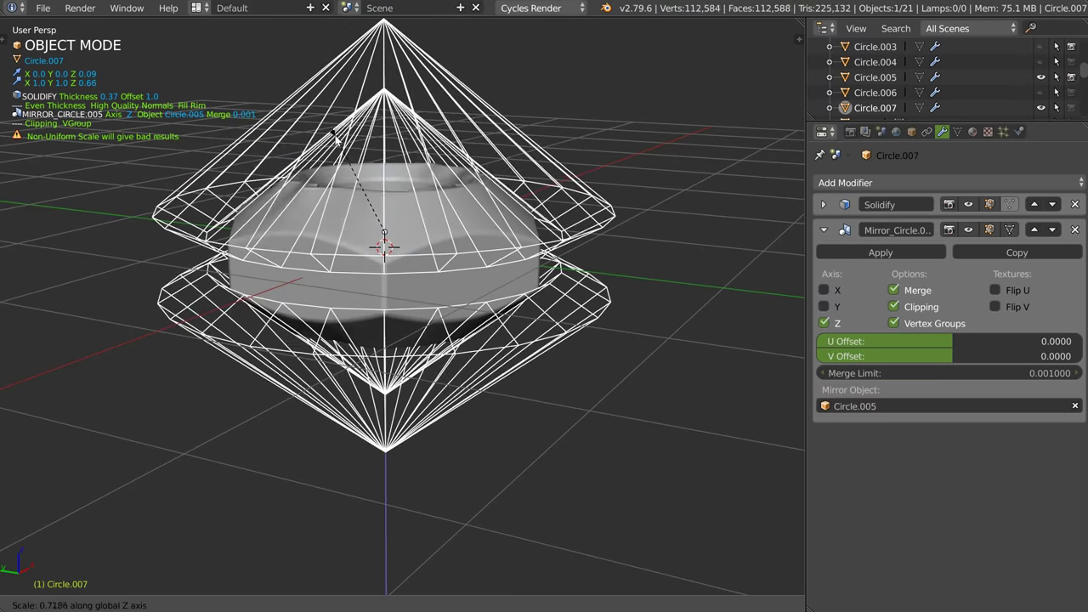
pyautogui.click(333, 151)
pyautogui.press('g')
pyautogui.press('z')
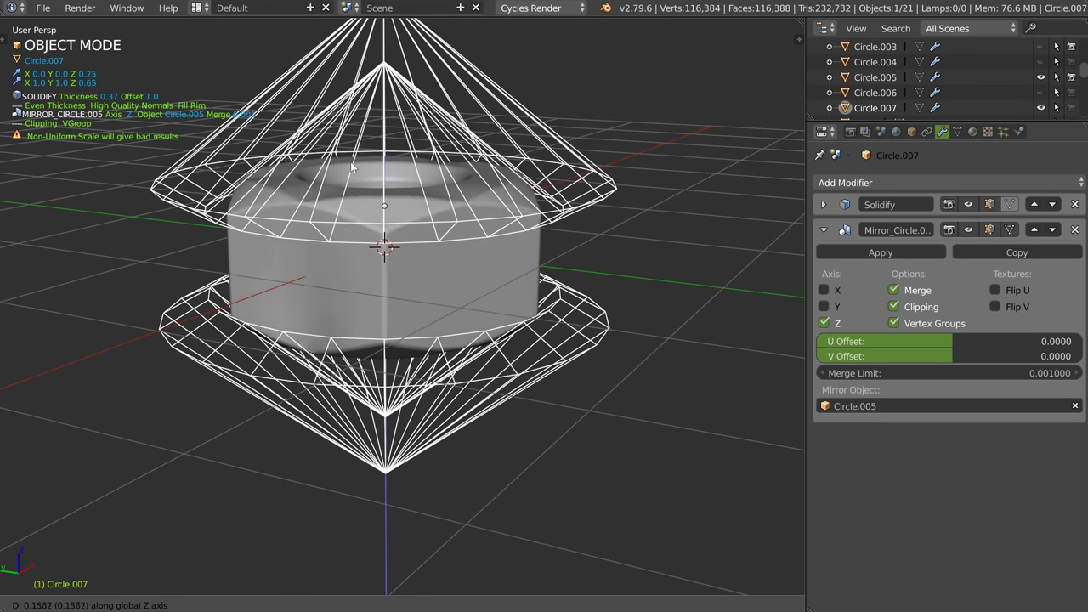
pyautogui.click(351, 166)
# - Hide the chamfer cutter, select the nut and display its wireframe overlay
pyautogui.moveTo(340, 180)
pyautogui.mouseDown(button='middle')
pyautogui.moveTo(392, 165)
pyautogui.moveTo(453, 201)
pyautogui.moveTo(417, 230)
pyautogui.moveTo(417, 272)
pyautogui.moveTo(418, 177)
pyautogui.moveTo(408, 258)
pyautogui.mouseUp(button='middle')
pyautogui.press('h')
pyautogui.scroll(-3, 417, 177)
pyautogui.rightClick(427, 307)
pyautogui.hotkey('shift', 'z')
pyautogui.click(553, 309)
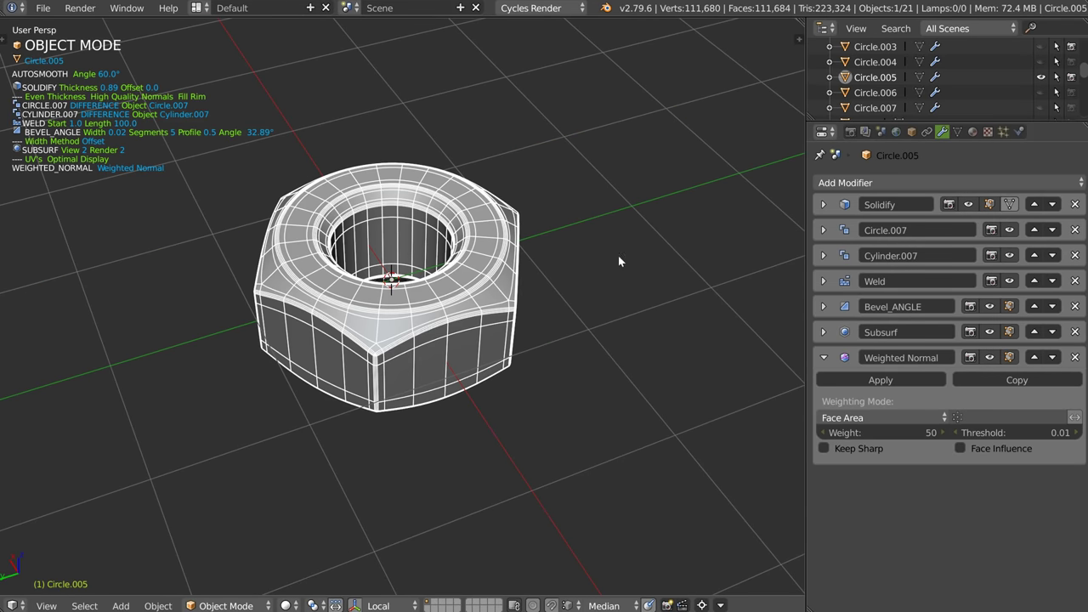
# - Remove the Subsurf modifier from the nut
pyautogui.scroll(5, 551, 320)
pyautogui.keyDown('shift'); pyautogui.moveTo(331, 306); pyautogui.dragTo(420, 298, button='middle'); pyautogui.keyUp('shift')
pyautogui.scroll(2, 420, 297)
pyautogui.hotkey('ctrl', '0')
pyautogui.scroll(-2, 571, 208)
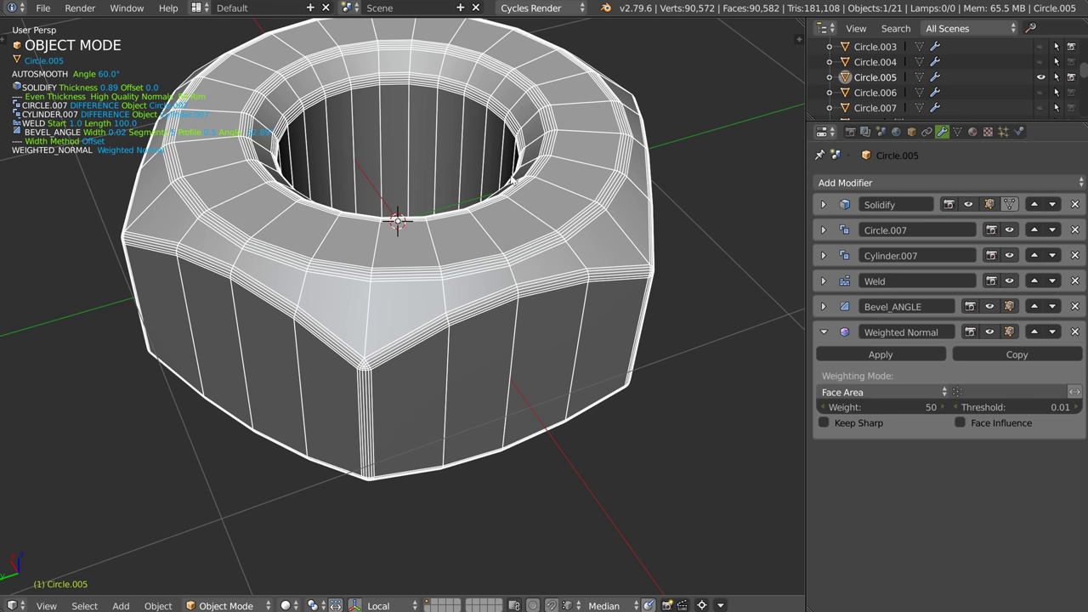
# - Collapse the Weighted Normal settings and hide the finished nut
pyautogui.moveTo(563, 281); pyautogui.dragTo(393, 334, button='middle')
pyautogui.scroll(2, 392, 334)
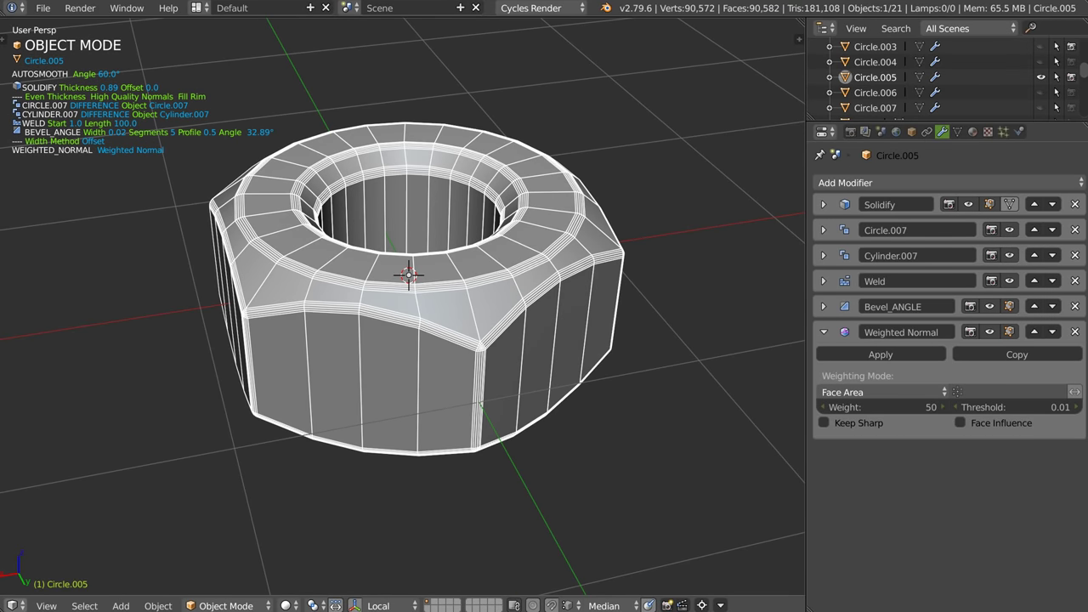
pyautogui.moveTo(381, 268); pyautogui.dragTo(277, 209, button='middle')
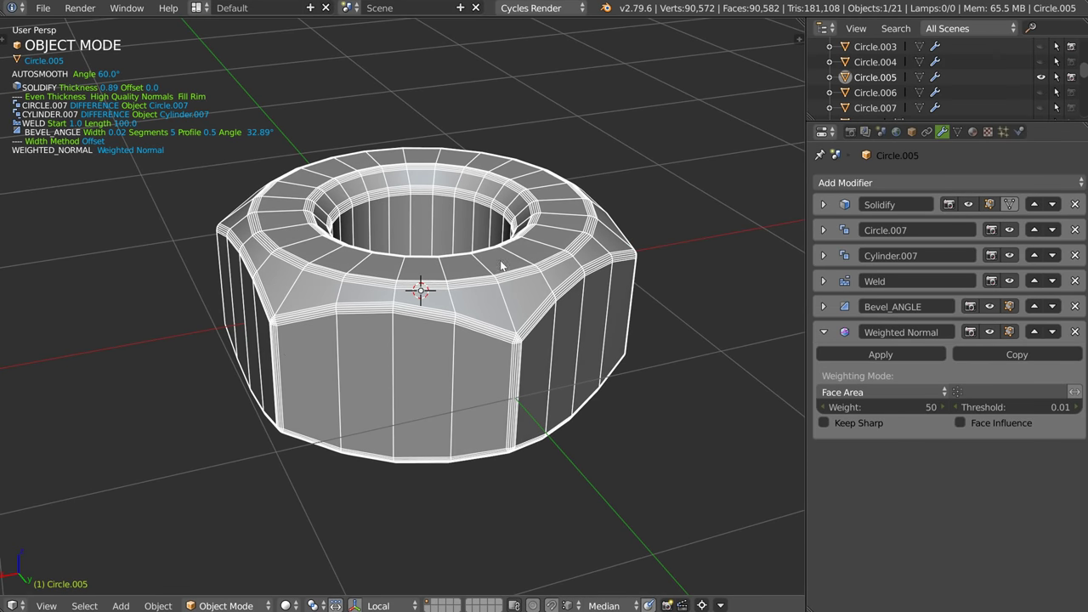
pyautogui.moveTo(500, 266); pyautogui.dragTo(457, 339, button='middle')
pyautogui.click(823, 331)
pyautogui.moveTo(406, 300); pyautogui.dragTo(432, 320, button='middle')
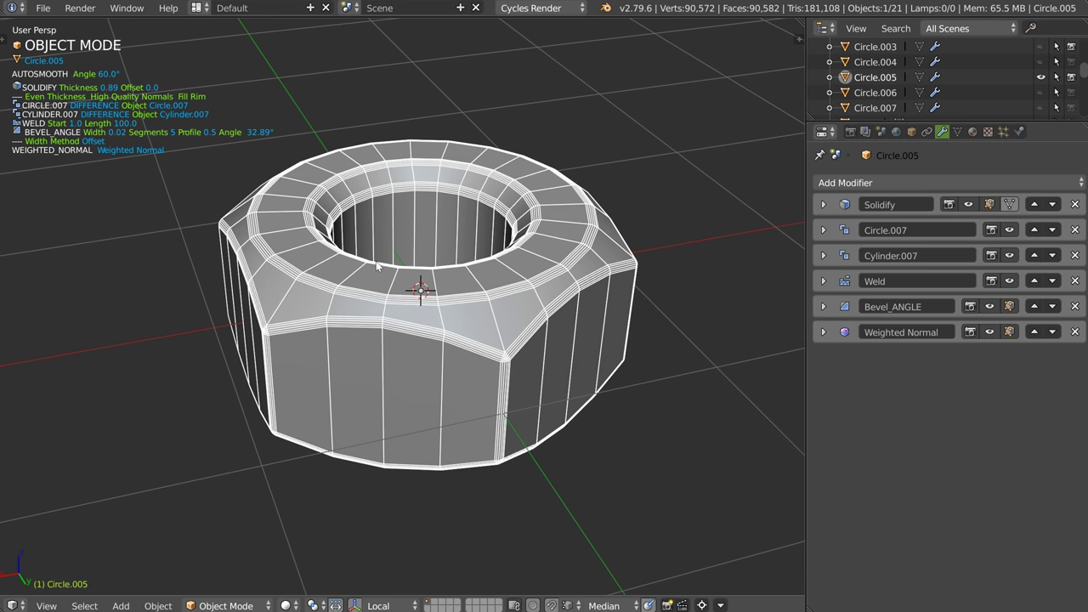
pyautogui.press('h')
# - Add a new unfilled circle mesh with 6 vertices and radius 1 at the origin
pyautogui.moveTo(457, 277); pyautogui.dragTo(411, 279, button='middle')
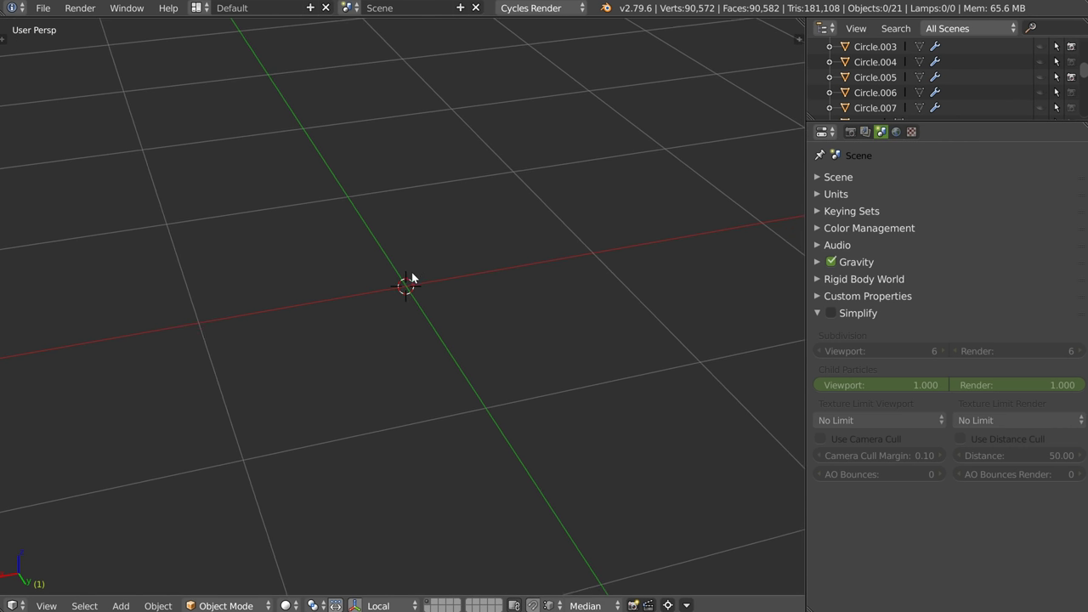
pyautogui.rightClick(411, 279)
pyautogui.click(455, 447)
pyautogui.rightClick(408, 286)
pyautogui.click(403, 260)
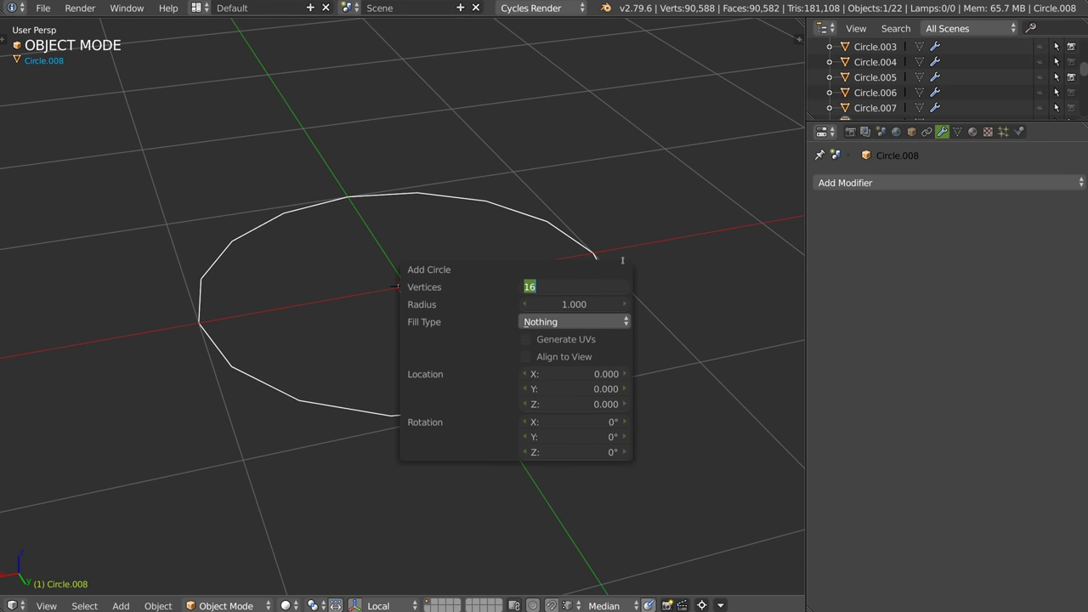
pyautogui.press('Return')
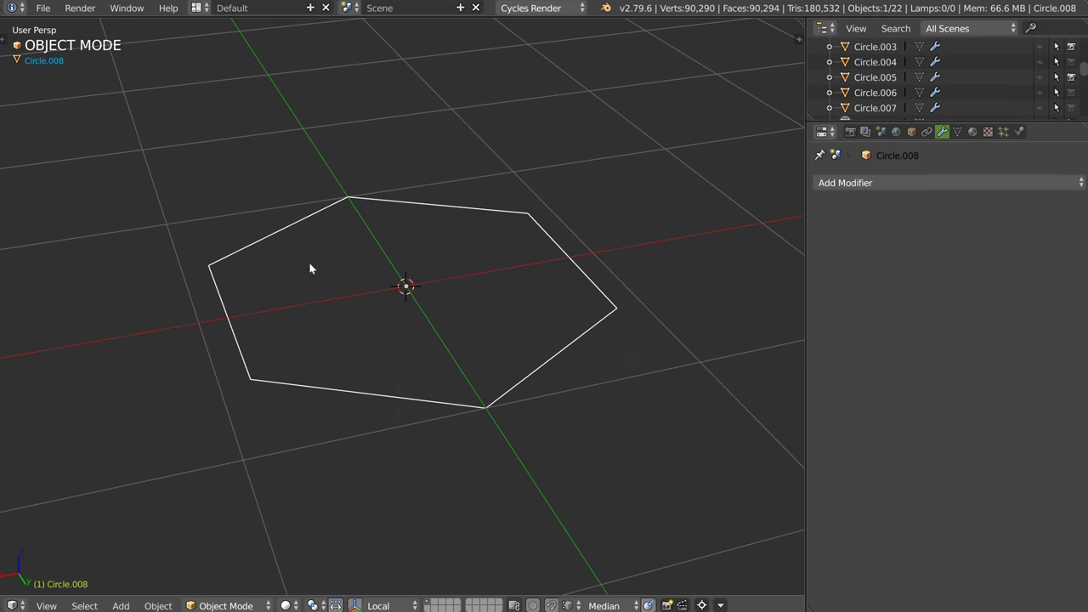
# - Subdivide the hexagon's edges twice in Edit Mode, splitting each side into four segments
pyautogui.press('Tab')
pyautogui.rightClick(375, 331)
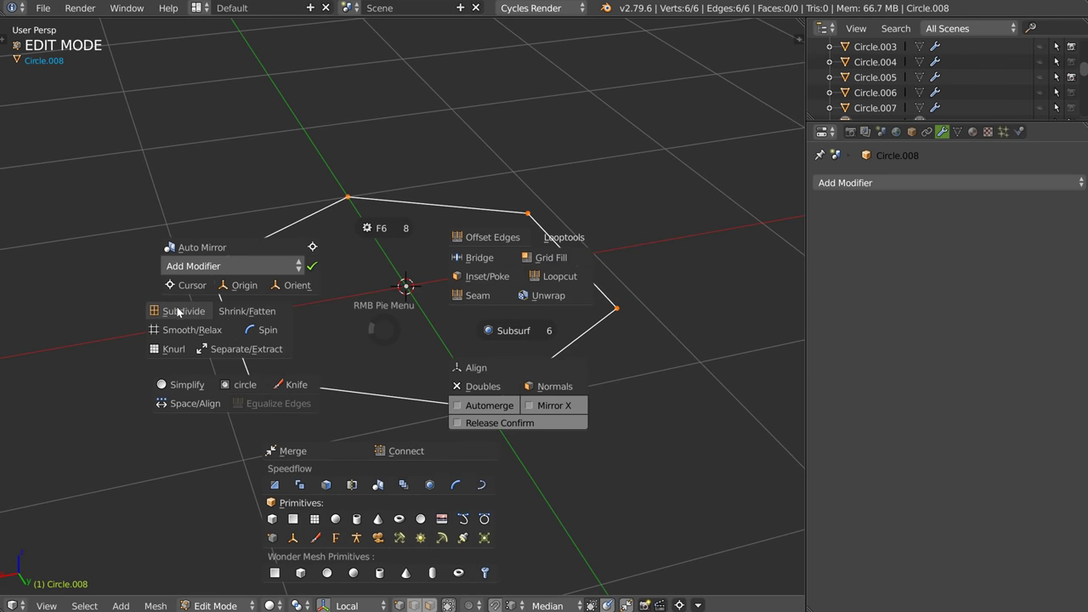
pyautogui.click(178, 313)
pyautogui.rightClick(380, 317)
pyautogui.click(188, 298)
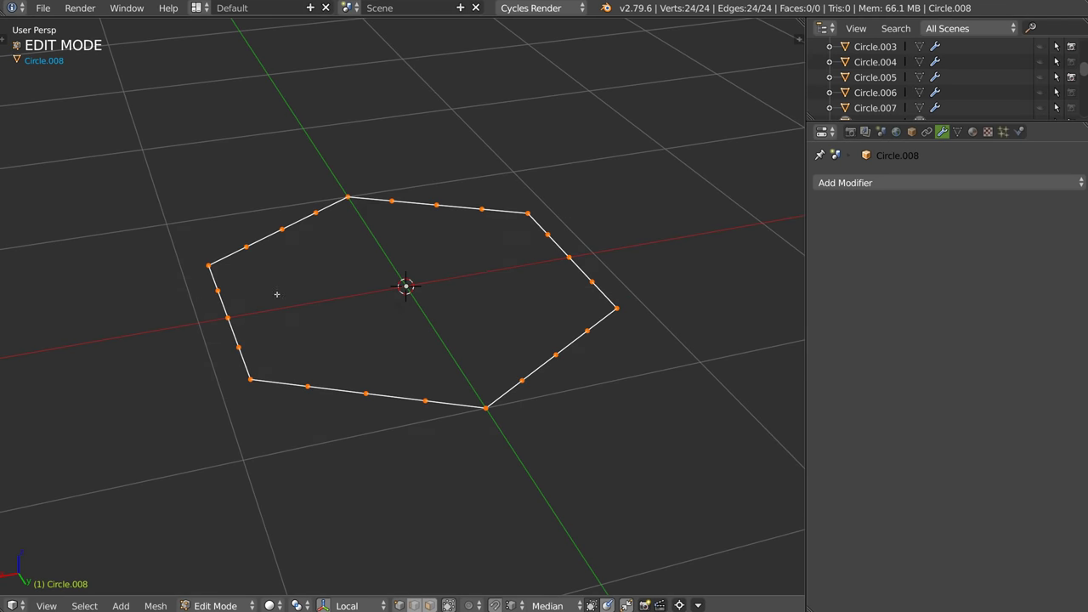
pyautogui.press('z')
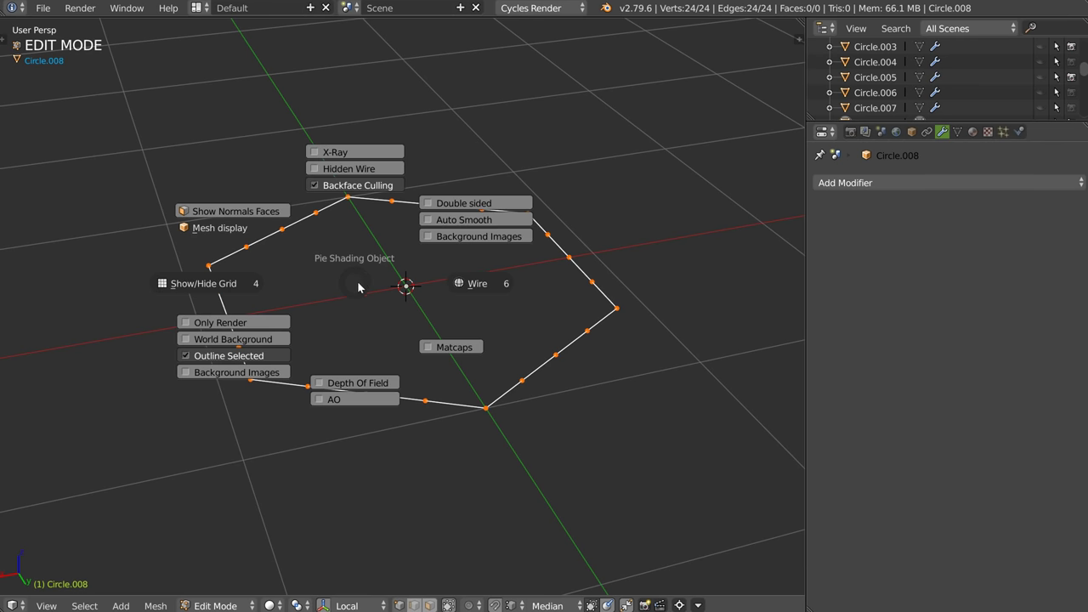
pyautogui.press('Escape')
pyautogui.moveTo(358, 286); pyautogui.dragTo(380, 263, button='middle')
pyautogui.rightClick(407, 313)
pyautogui.press('Escape')
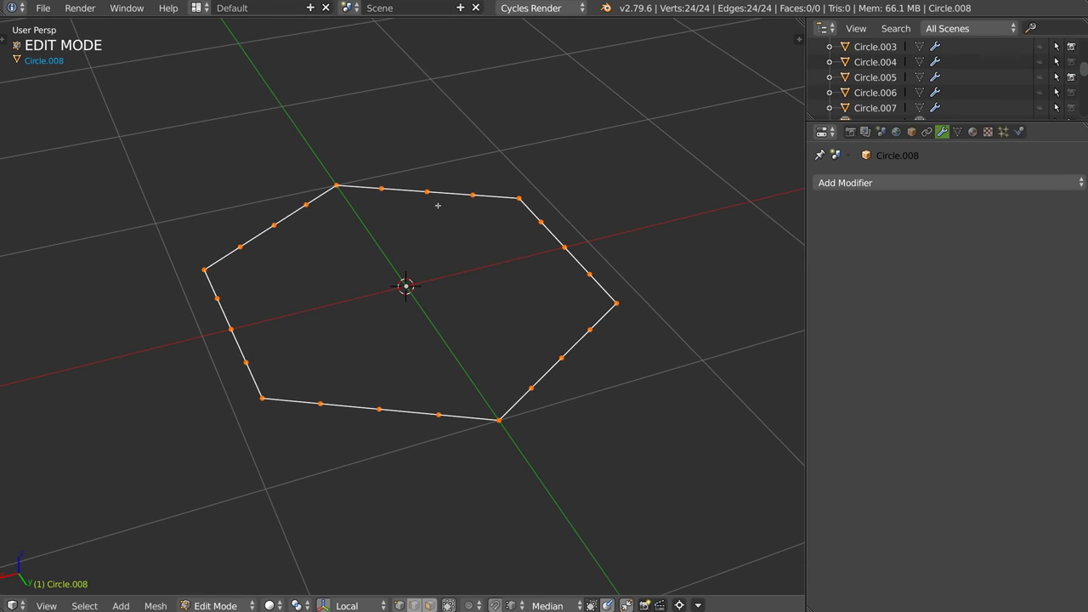
pyautogui.moveTo(481, 162); pyautogui.dragTo(431, 346, button='middle')
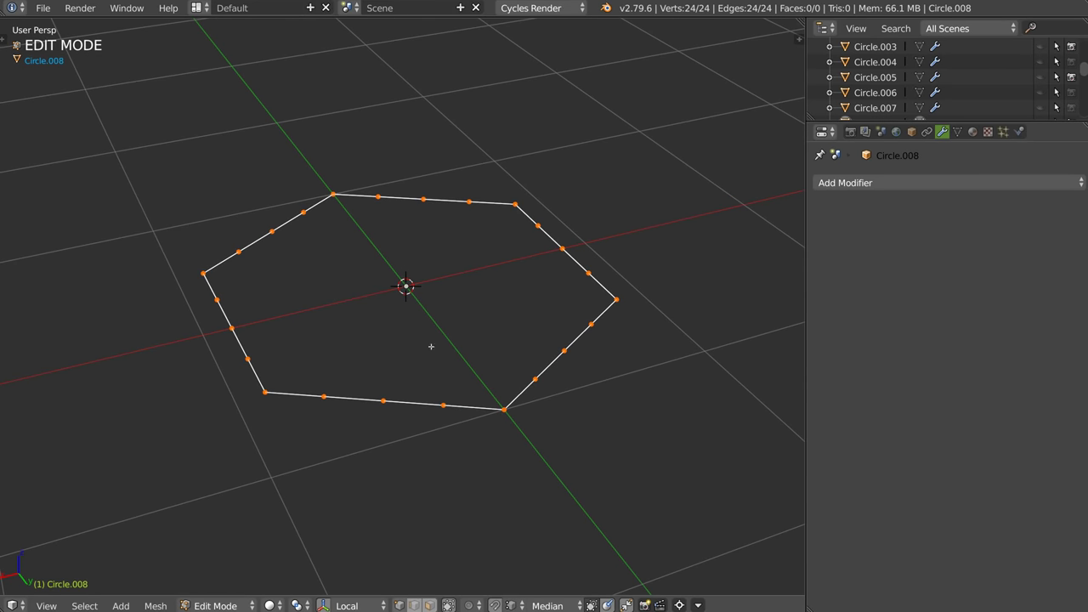
# - Extrude the entire subdivided hexagon outline and scale the new loop inward to about 0.63
pyautogui.moveTo(479, 306); pyautogui.dragTo(384, 380, button='middle')
pyautogui.rightClick(341, 389)
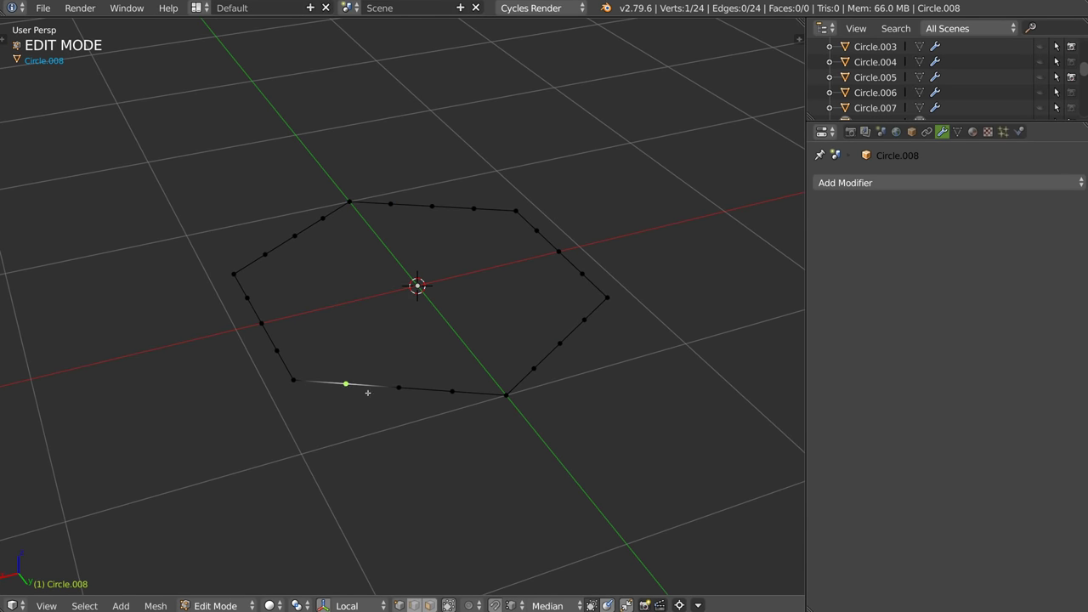
pyautogui.press('a')
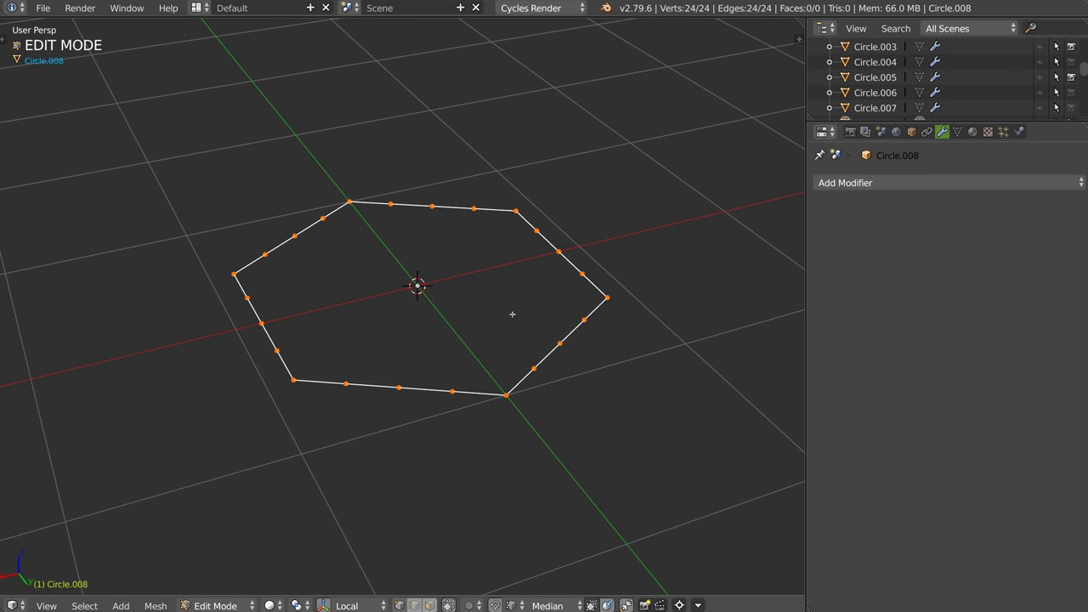
pyautogui.press('e')
pyautogui.press('s')
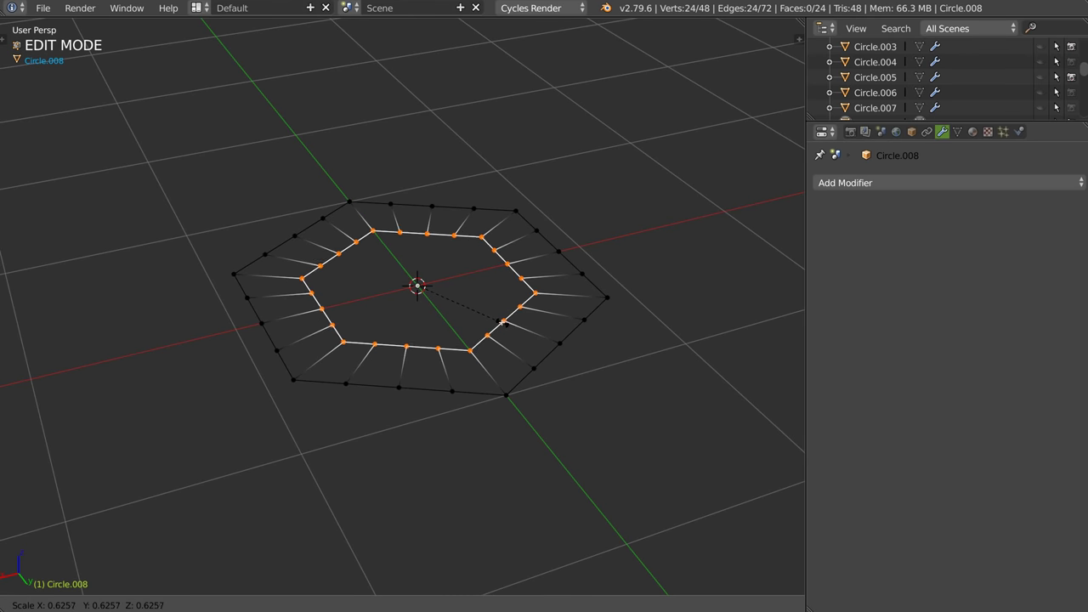
pyautogui.click(499, 332)
# - Round the inner loop into a perfect circle with LoopTools and raise it along Z above the hexagon
pyautogui.rightClick(498, 333)
pyautogui.click(667, 243)
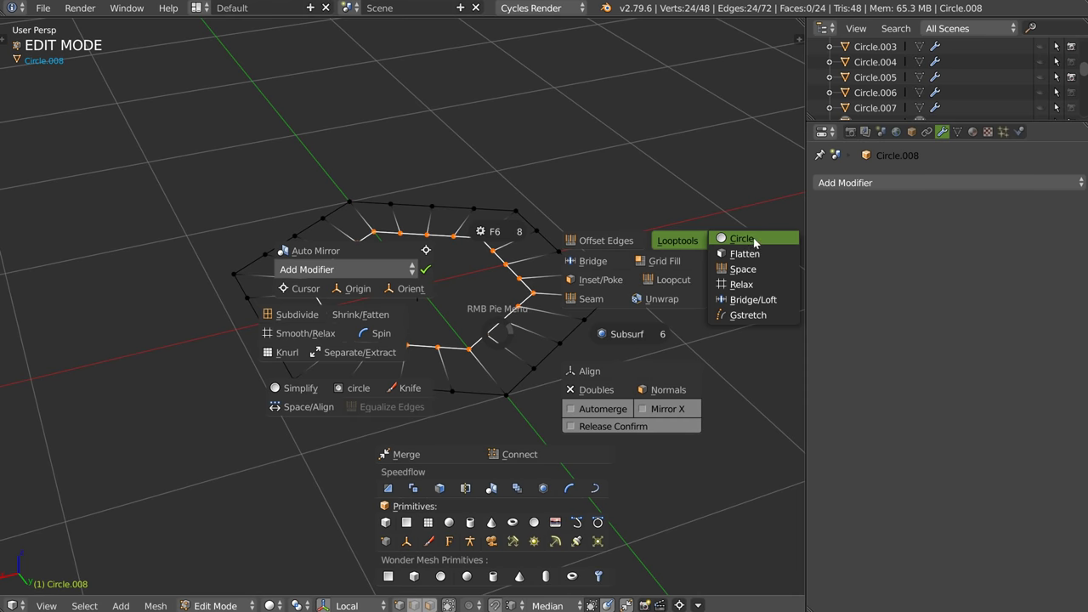
pyautogui.click(754, 243)
pyautogui.moveTo(481, 286); pyautogui.dragTo(442, 226, button='middle')
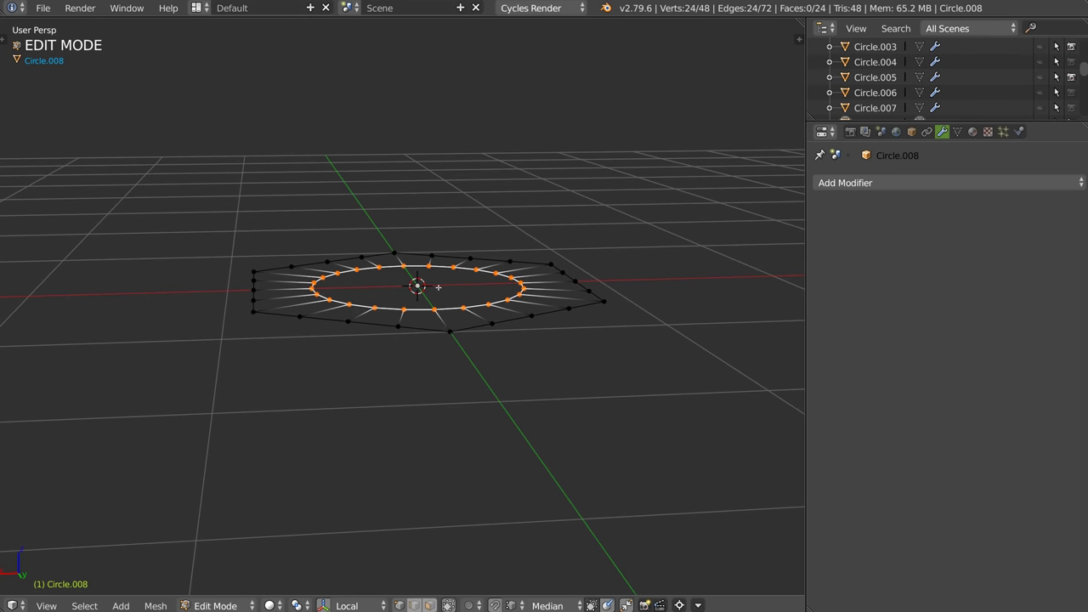
pyautogui.press('g')
pyautogui.press('z')
pyautogui.click(452, 340)
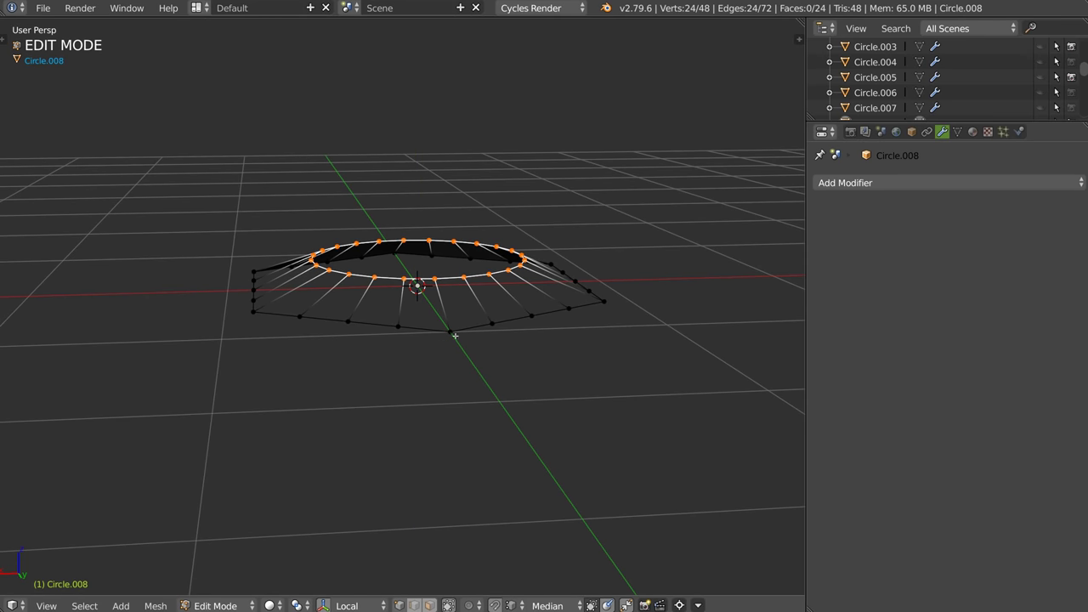
pyautogui.rightClick(396, 329)
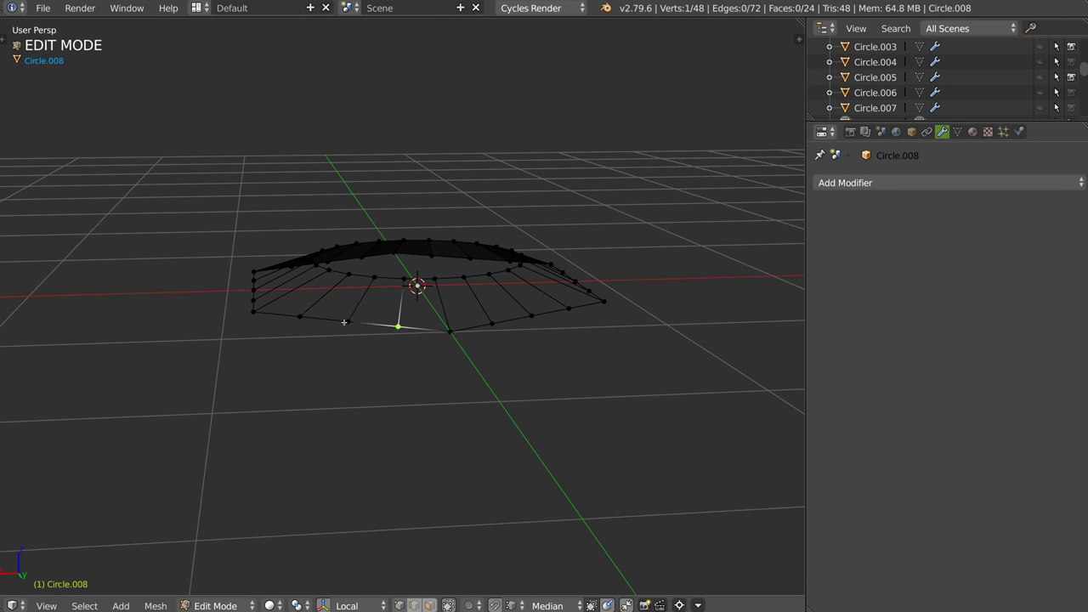
pyautogui.keyDown('shift'); pyautogui.rightClick(249, 278); pyautogui.keyUp('shift')
pyautogui.moveTo(249, 278); pyautogui.dragTo(465, 384, button='middle')
pyautogui.keyDown('shift'); pyautogui.rightClick(465, 385); pyautogui.keyUp('shift')
pyautogui.keyDown('shift'); pyautogui.rightClick(615, 352); pyautogui.keyUp('shift')
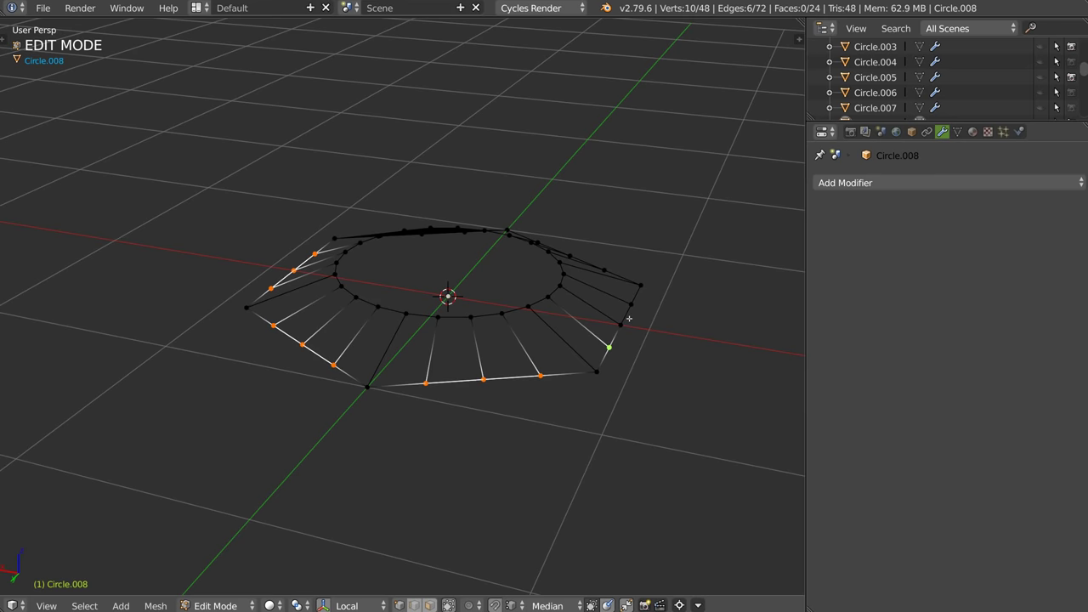
pyautogui.moveTo(662, 309); pyautogui.dragTo(478, 292, button='middle')
# - Raise the middle vertex of each hexagon side about 0.15 along Z using smooth proportional editing with a size of about 0.75
pyautogui.rightClick(374, 402)
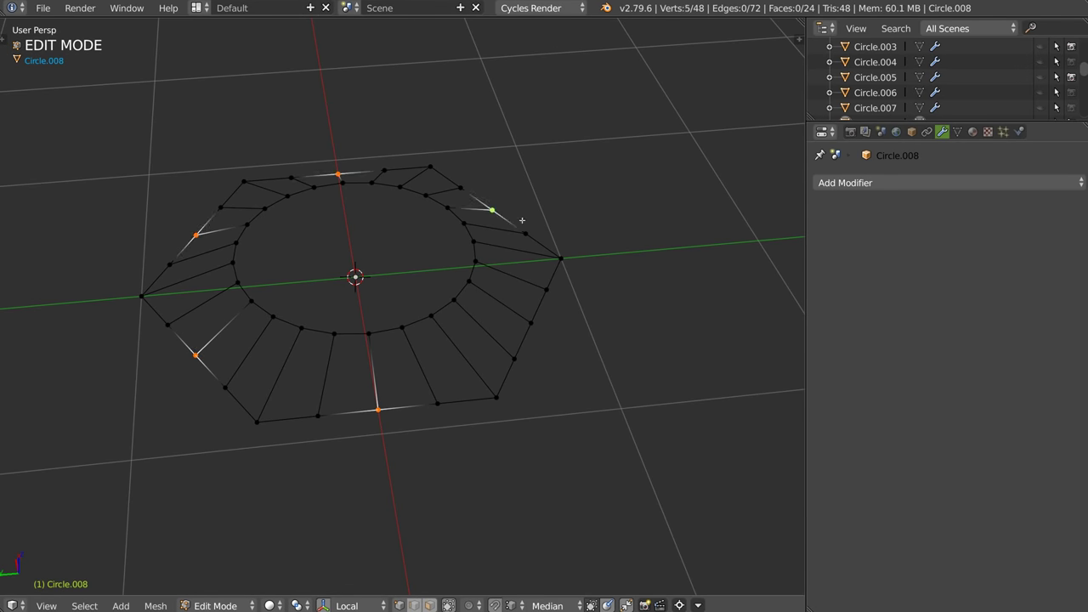
pyautogui.moveTo(493, 342); pyautogui.dragTo(478, 336, button='middle')
pyautogui.press('o')
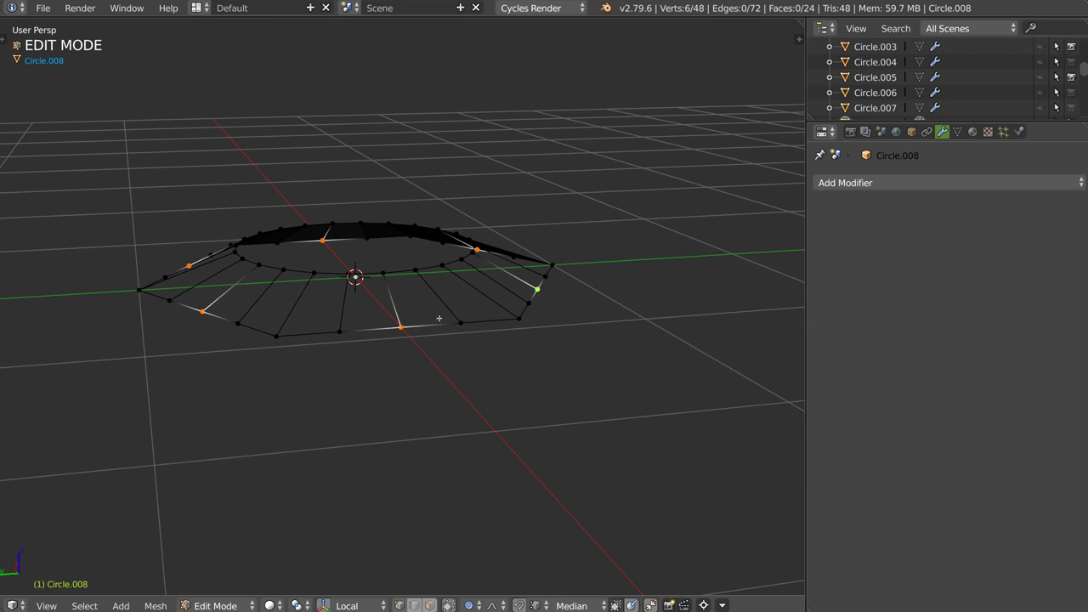
pyautogui.press('g')
pyautogui.press('z')
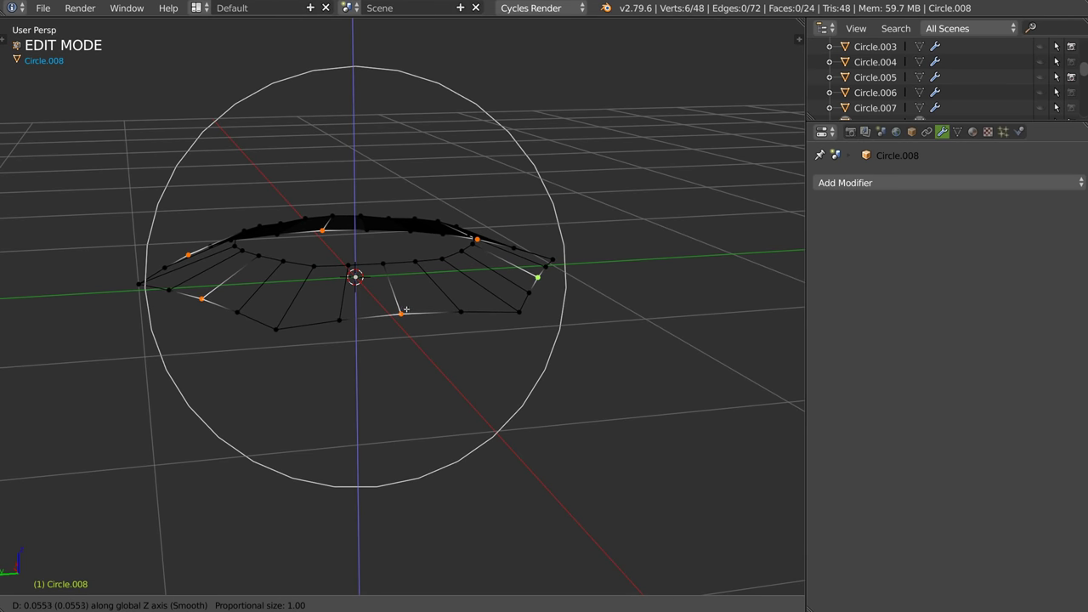
pyautogui.scroll(7, 408, 308)
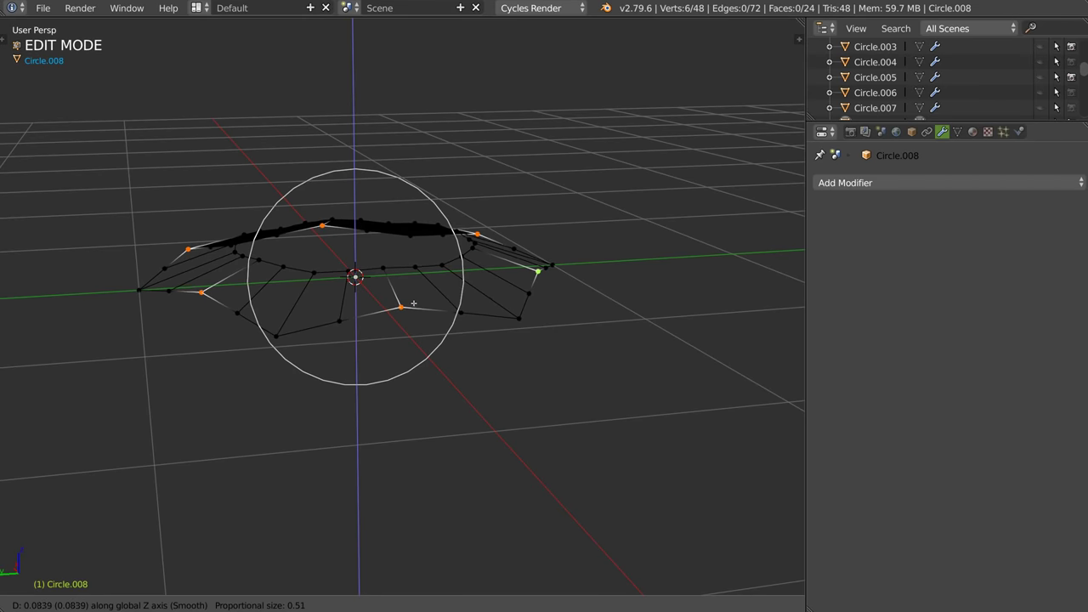
pyautogui.scroll(-4, 415, 297)
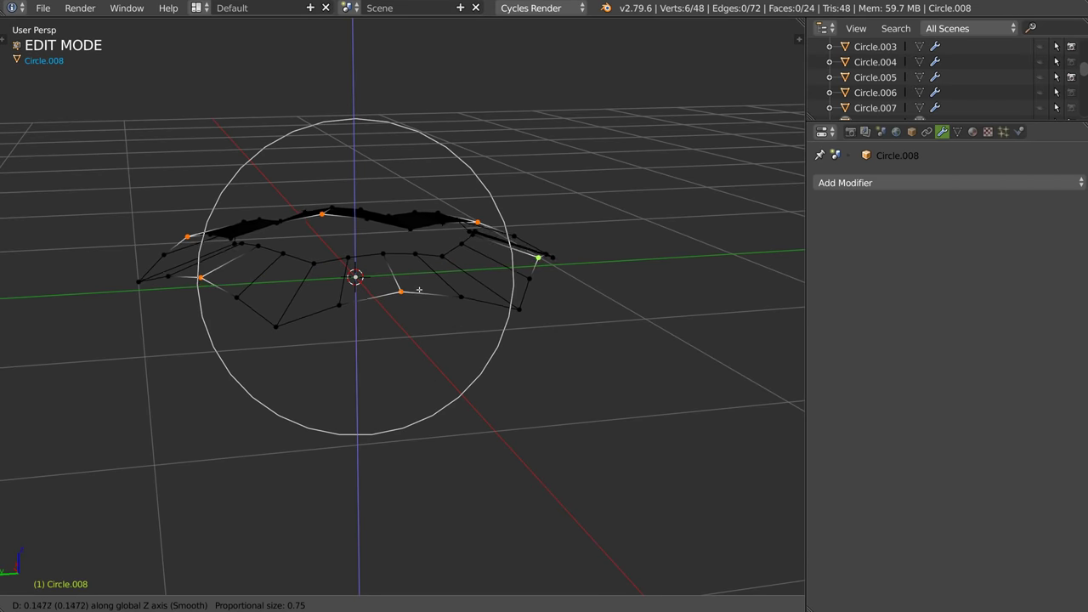
pyautogui.click(417, 291)
# - Turn off proportional editing, flatten the inner circular loop along Z and move it along Z above the outer edge
pyautogui.moveTo(417, 291); pyautogui.dragTo(409, 287, button='middle')
pyautogui.keyDown('alt'); pyautogui.rightClick(409, 288); pyautogui.keyUp('alt')
pyautogui.press('o')
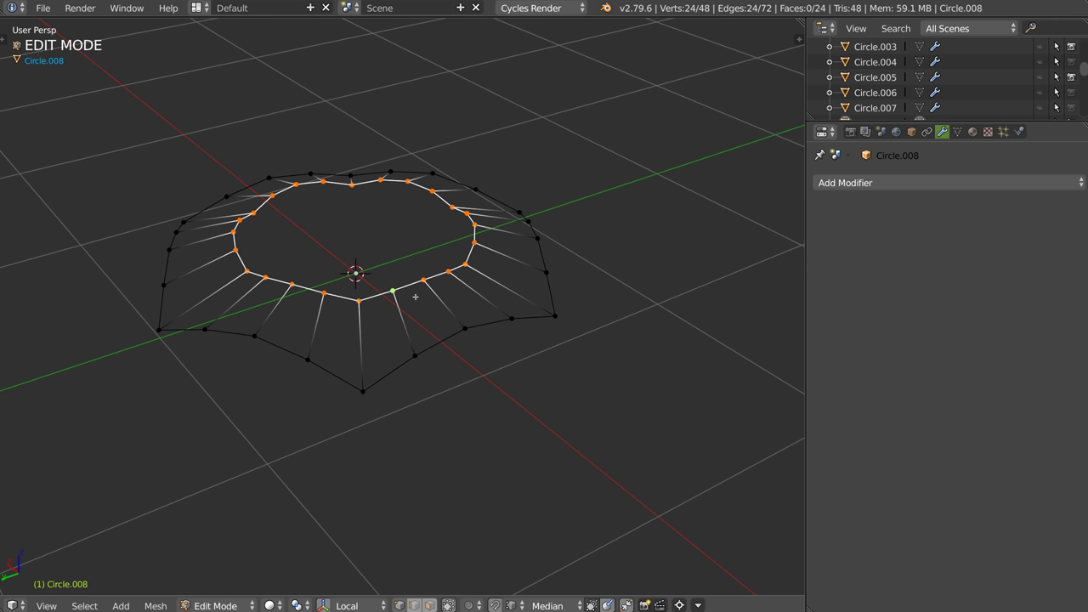
pyautogui.hotkey('alt', 'x')
pyautogui.click(307, 381)
pyautogui.moveTo(365, 335); pyautogui.dragTo(424, 198, button='middle')
pyautogui.press('g')
pyautogui.press('z')
pyautogui.click(354, 255)
# - Select the whole mesh and recalculate its normals
pyautogui.press('a')
pyautogui.rightClick(346, 248)
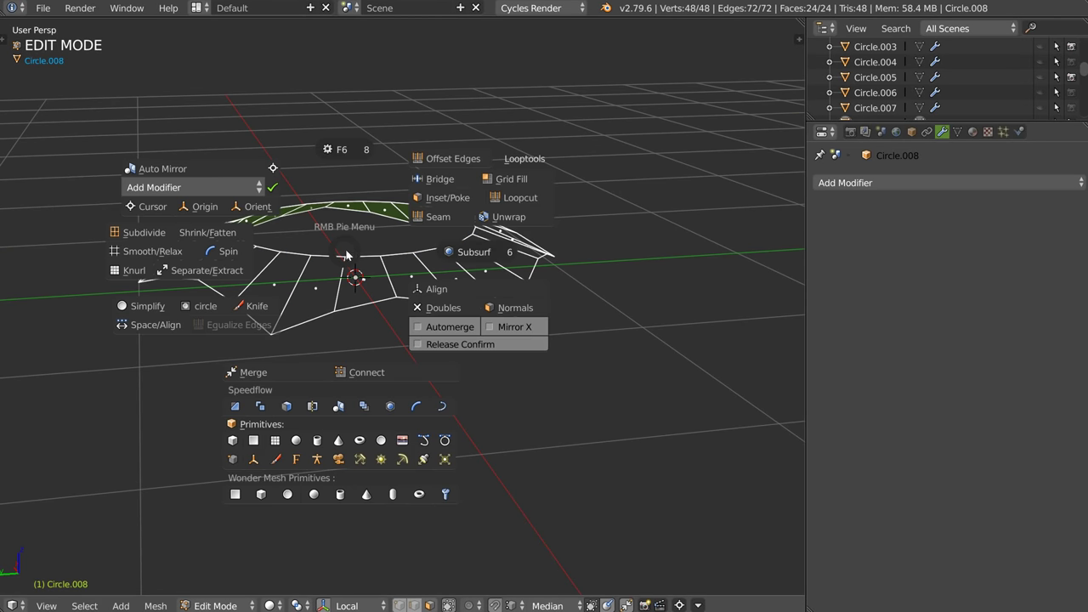
pyautogui.click(516, 308)
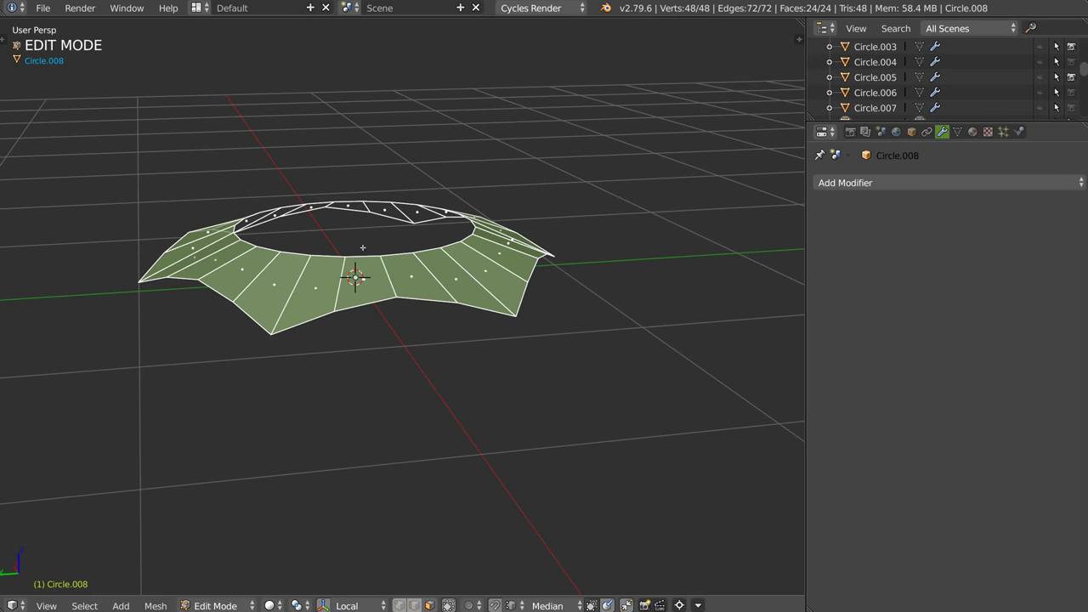
# - Extrude the outer edge loop downward along Z and align the new bottom loop flat to its negative Z limit
pyautogui.press('2')
pyautogui.keyDown('alt'); pyautogui.click(367, 305); pyautogui.keyUp('alt')
pyautogui.scroll(-2, 369, 297)
pyautogui.press('e')
pyautogui.press('z')
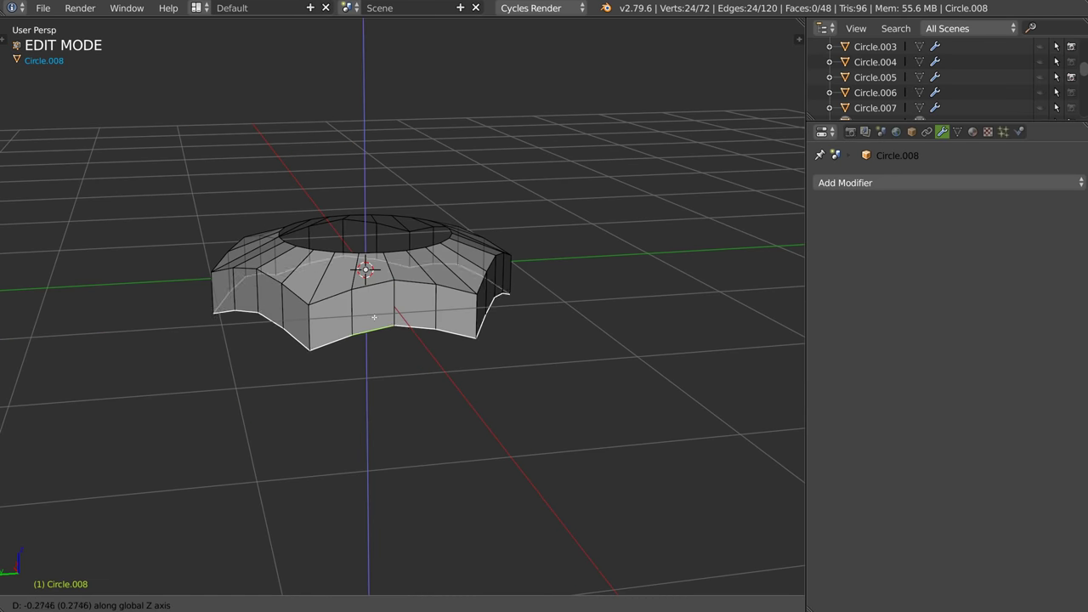
pyautogui.click(374, 317)
pyautogui.hotkey('alt', 'x')
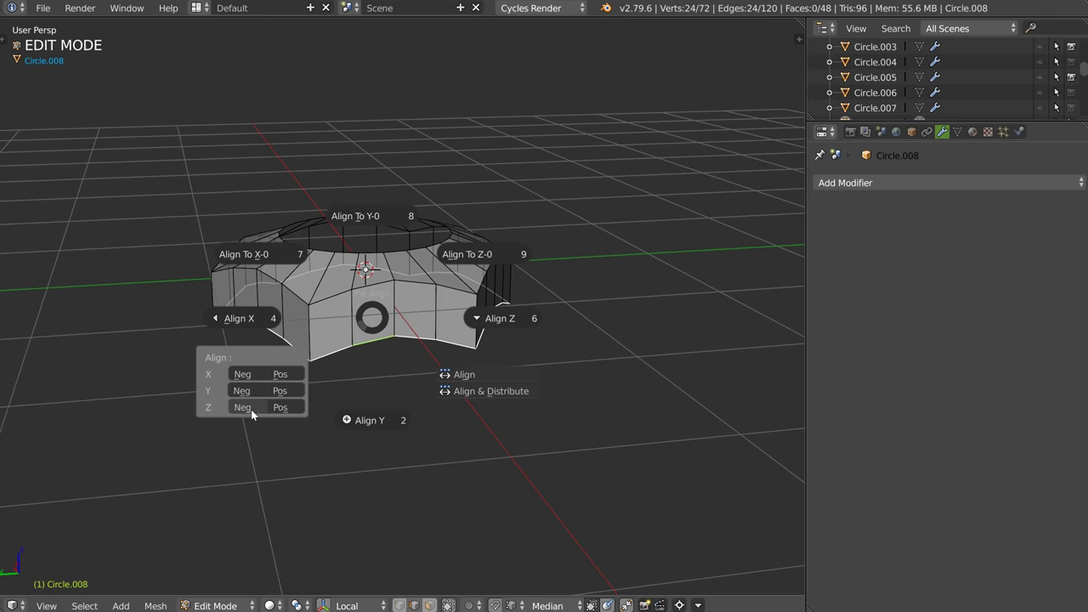
pyautogui.click(243, 408)
# - Set the object's origin to the flattened bottom loop and reset the object's location to the world origin
pyautogui.moveTo(248, 411); pyautogui.dragTo(412, 344, button='middle')
pyautogui.rightClick(411, 344)
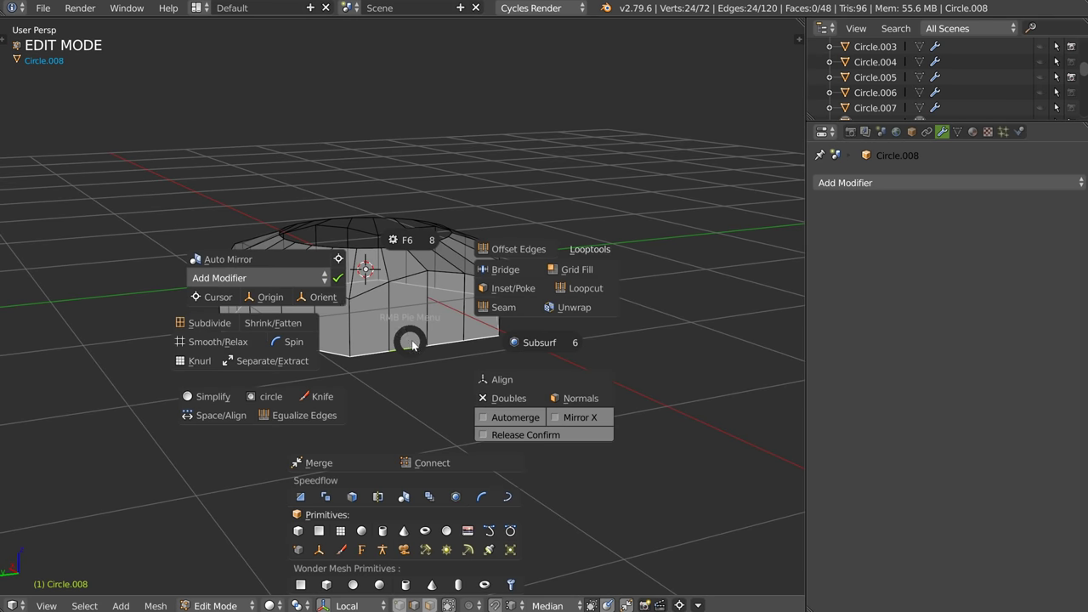
pyautogui.click(269, 298)
pyautogui.hotkey('alt', 'g')
# - Add a Mirror modifier on the Z axis to complete the other half of the nut
pyautogui.moveTo(372, 283); pyautogui.dragTo(361, 286, button='middle')
pyautogui.press('space')
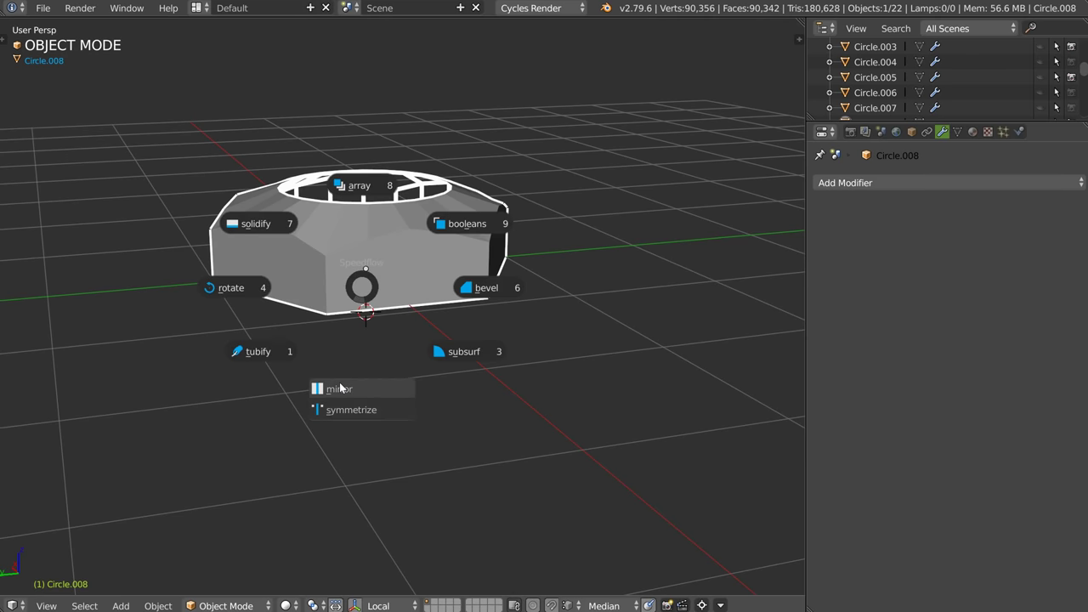
pyautogui.click(339, 388)
pyautogui.press('z')
pyautogui.click(337, 381)
pyautogui.moveTo(338, 381); pyautogui.dragTo(365, 295, button='middle')
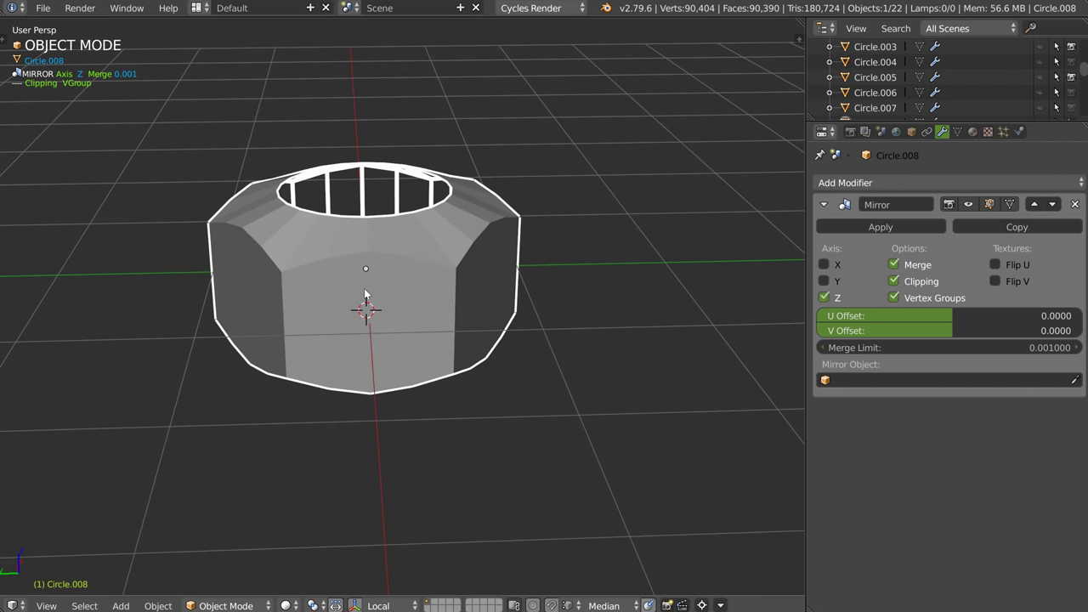
# - In Edit Mode, extrude the top opening's edge loop and scale it inward to form a flat rim
pyautogui.press('Tab')
pyautogui.keyDown('alt'); pyautogui.rightClick(375, 237); pyautogui.keyUp('alt')
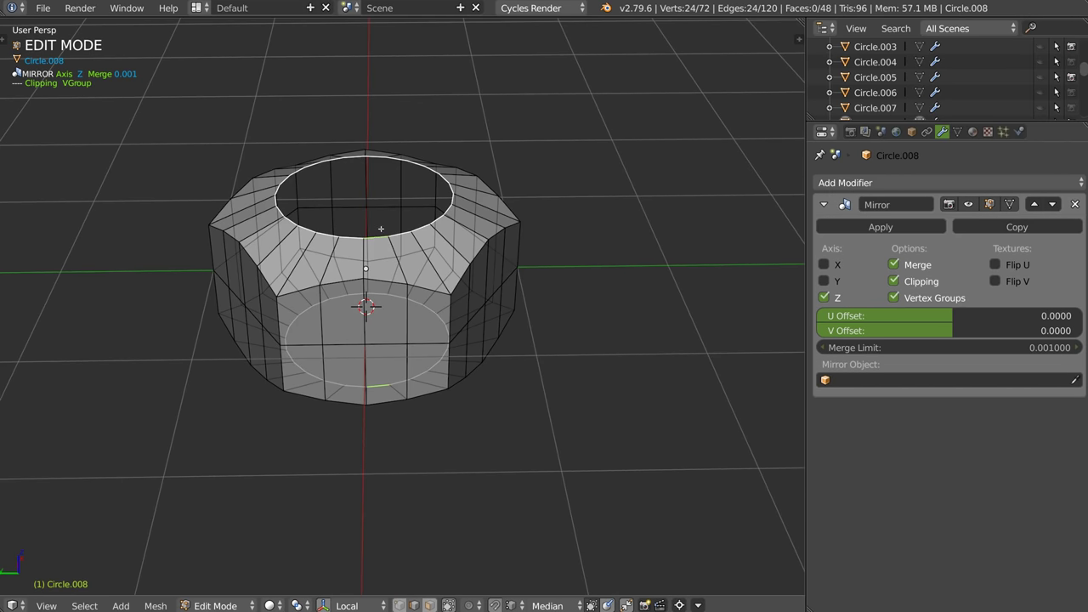
pyautogui.moveTo(375, 237); pyautogui.dragTo(336, 194, button='middle')
pyautogui.press('e')
pyautogui.press('s')
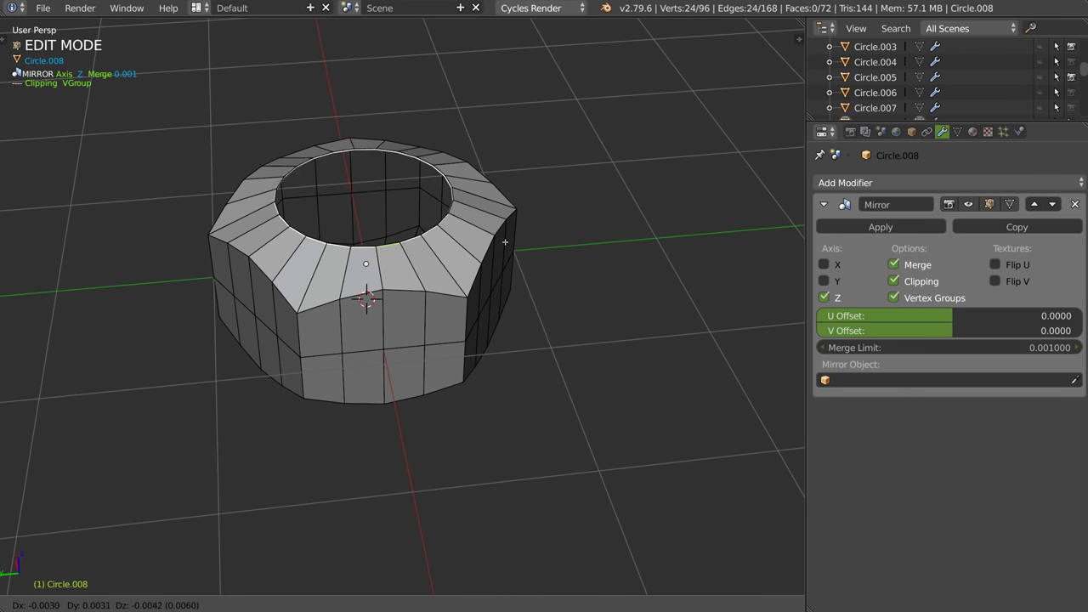
pyautogui.click(469, 242)
# - Extrude the opening's loop inward again and lower it about 0.1 along Z to form a chamfer around the hole
pyautogui.press('e')
pyautogui.press('s')
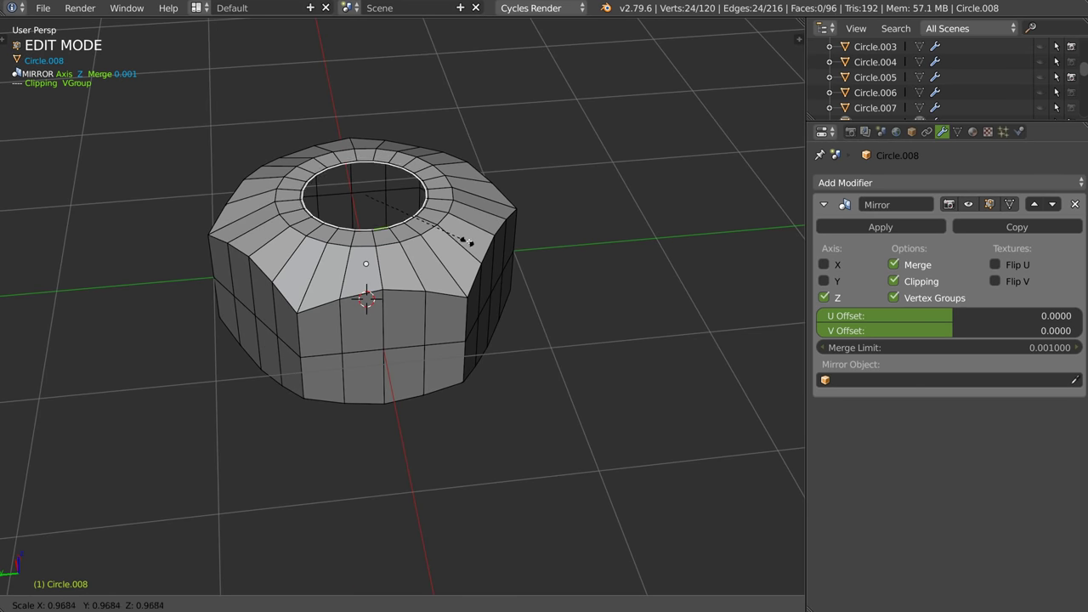
pyautogui.click(353, 190)
pyautogui.press('g')
pyautogui.press('z')
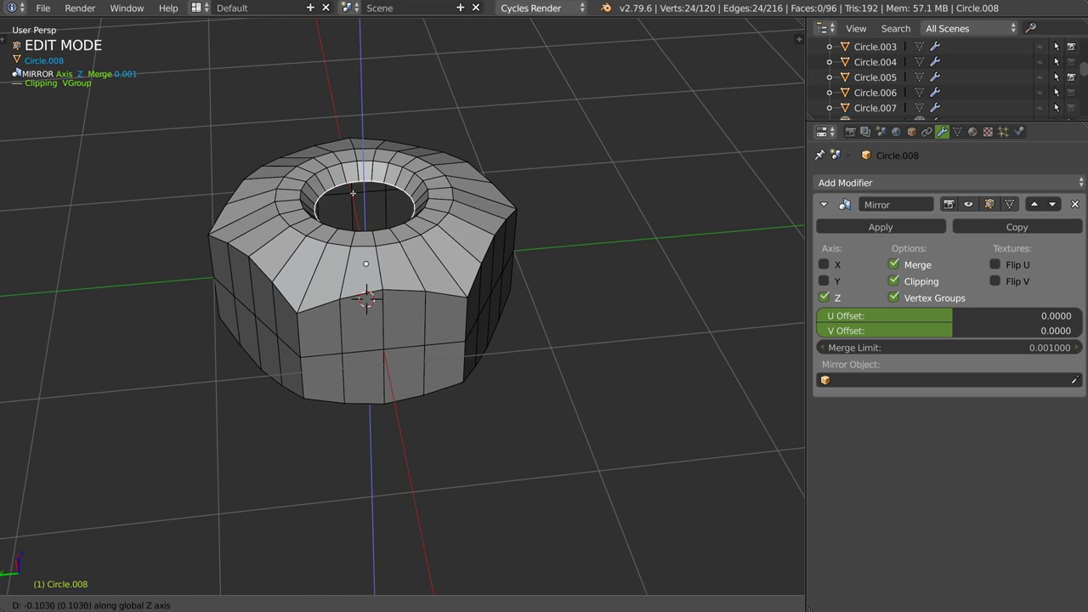
pyautogui.click(354, 199)
# - Scale the top rim's outer edge loop outward, and widen the hole by scaling up its two chamfer loops
pyautogui.keyDown('alt'); pyautogui.rightClick(364, 247); pyautogui.keyUp('alt')
pyautogui.press('s')
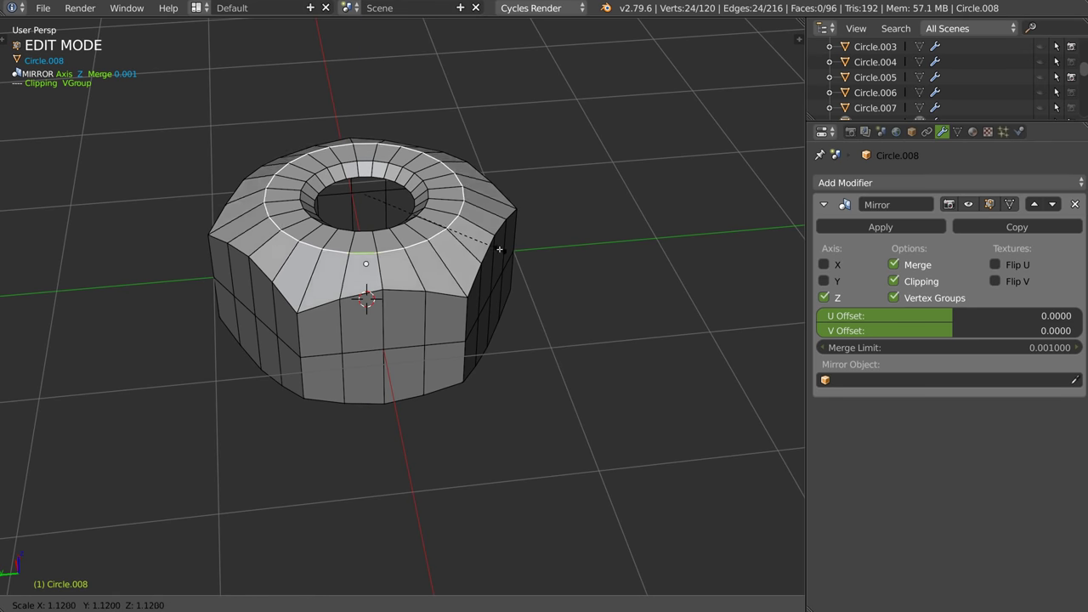
pyautogui.click(521, 254)
pyautogui.keyDown('alt'); pyautogui.rightClick(383, 164); pyautogui.keyUp('alt')
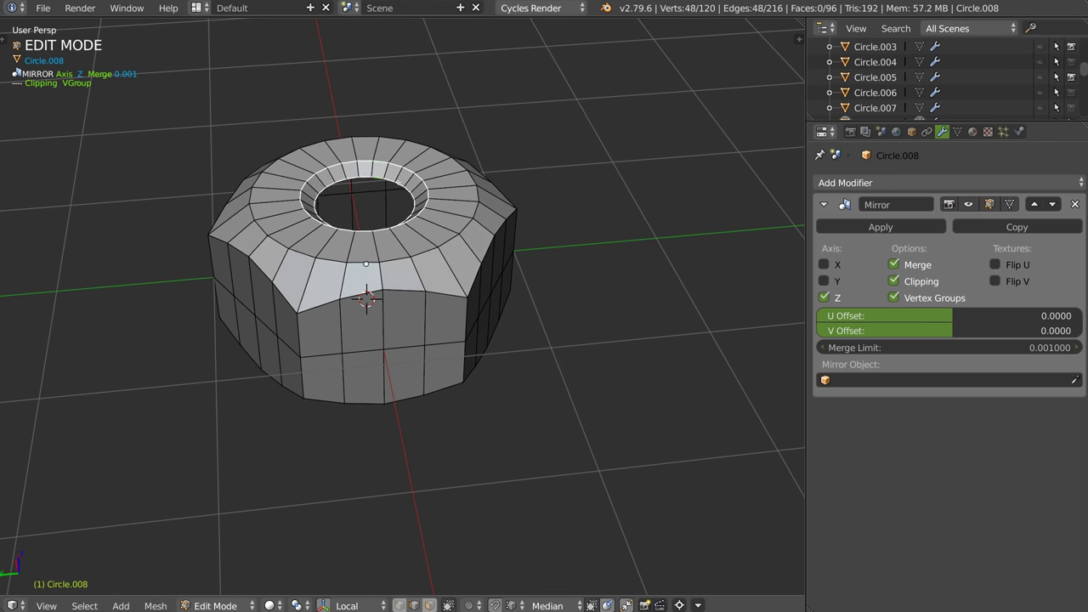
pyautogui.press('s')
pyautogui.click(463, 204)
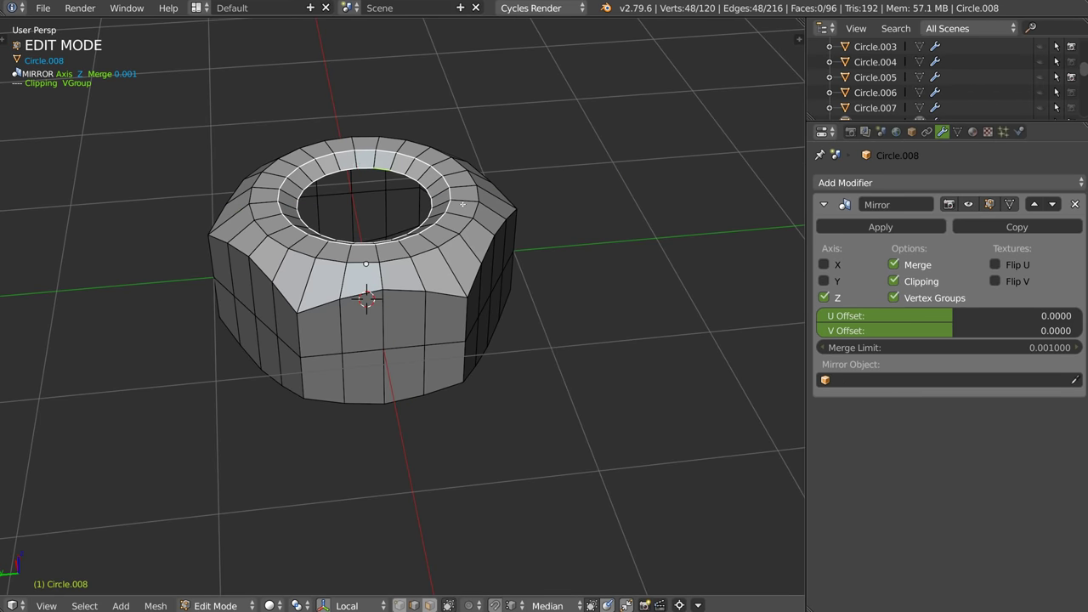
# - Extrude the hole's innermost edge loop straight down along Z to form the bore wall
pyautogui.press('e')
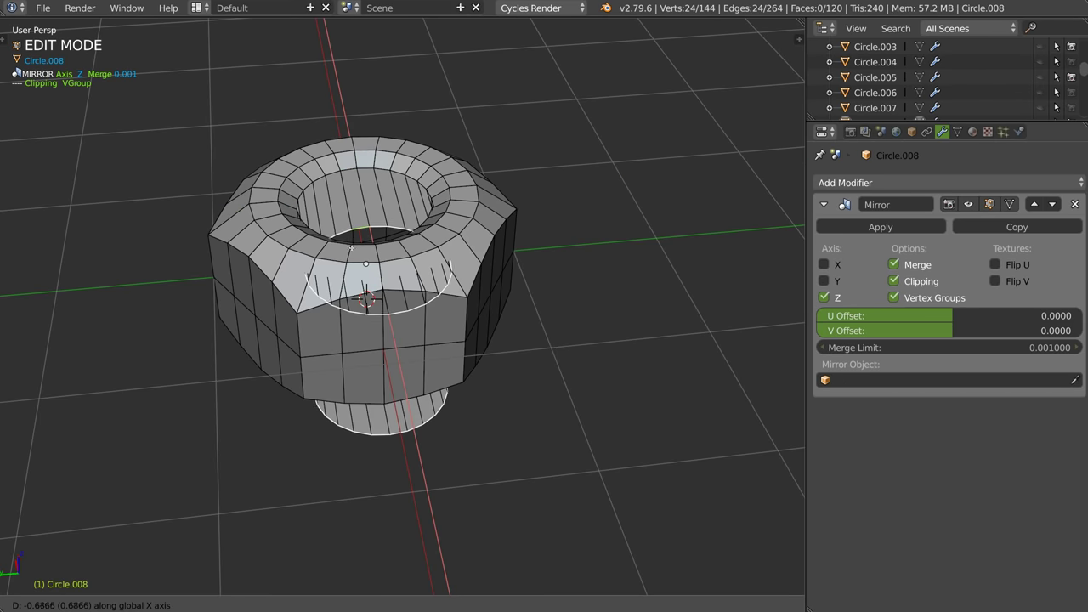
pyautogui.rightClick(356, 225)
pyautogui.press('g')
pyautogui.press('z')
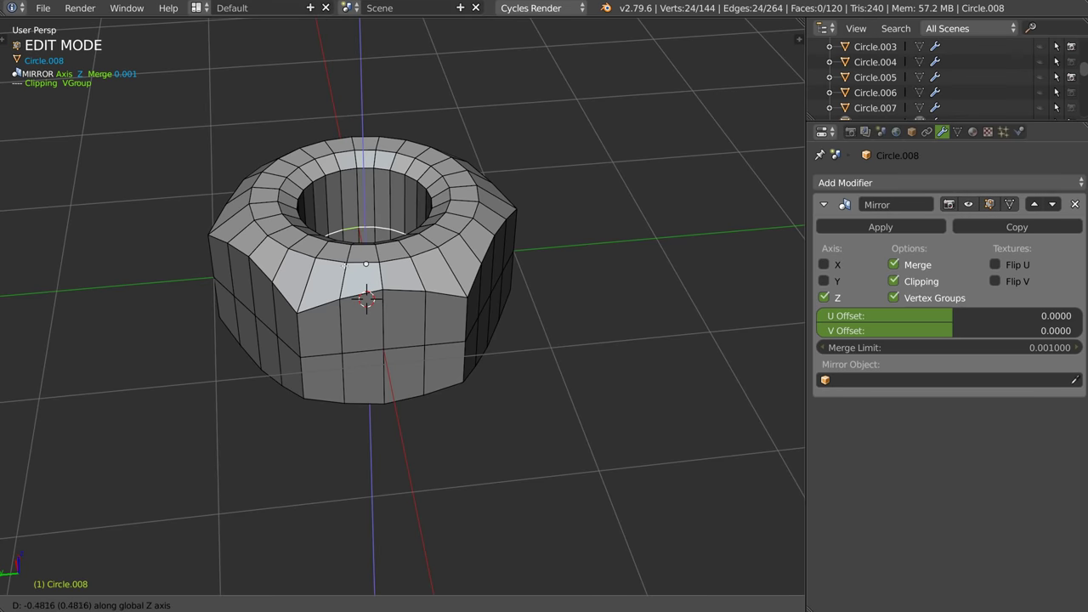
pyautogui.click(364, 271)
# - Return to Object Mode and add a weight-limited Bevel modifier with width 0.02 and 5 segments in SUBDIV mode
pyautogui.moveTo(379, 245)
pyautogui.mouseDown(button='middle')
pyautogui.moveTo(308, 254)
pyautogui.moveTo(370, 260)
pyautogui.mouseUp(button='middle')
pyautogui.press('Tab')
pyautogui.press('space')
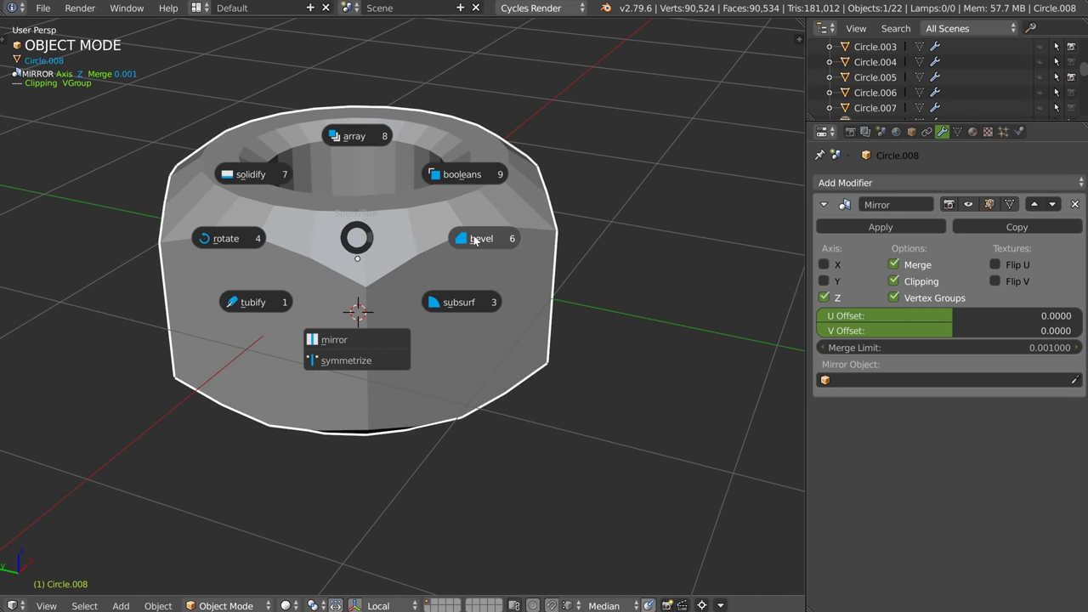
pyautogui.click(482, 239)
pyautogui.click(472, 244)
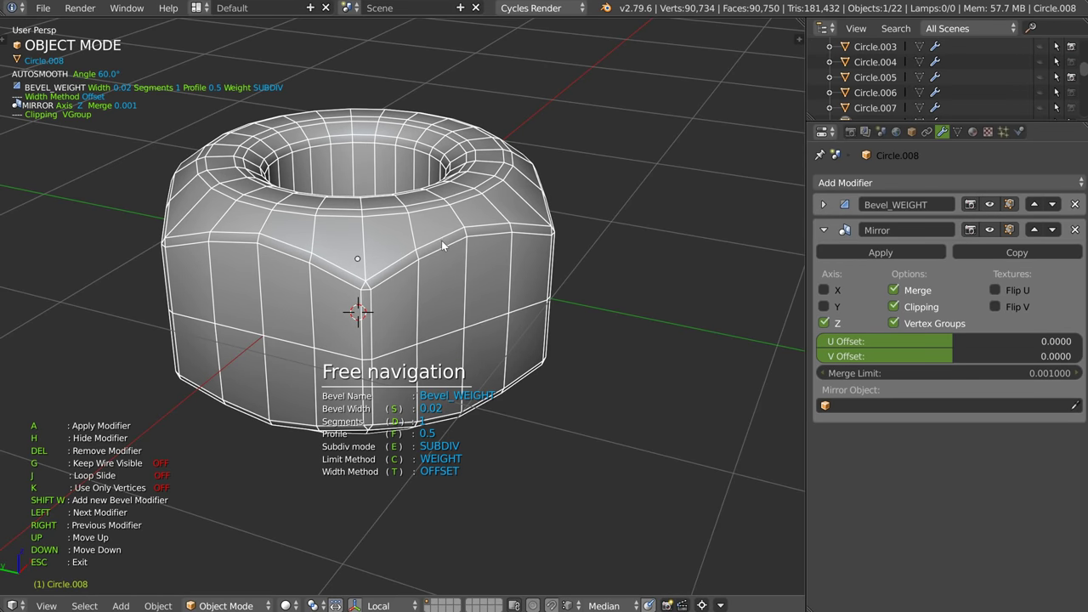
pyautogui.press('d')
pyautogui.scroll(1, 514, 245)
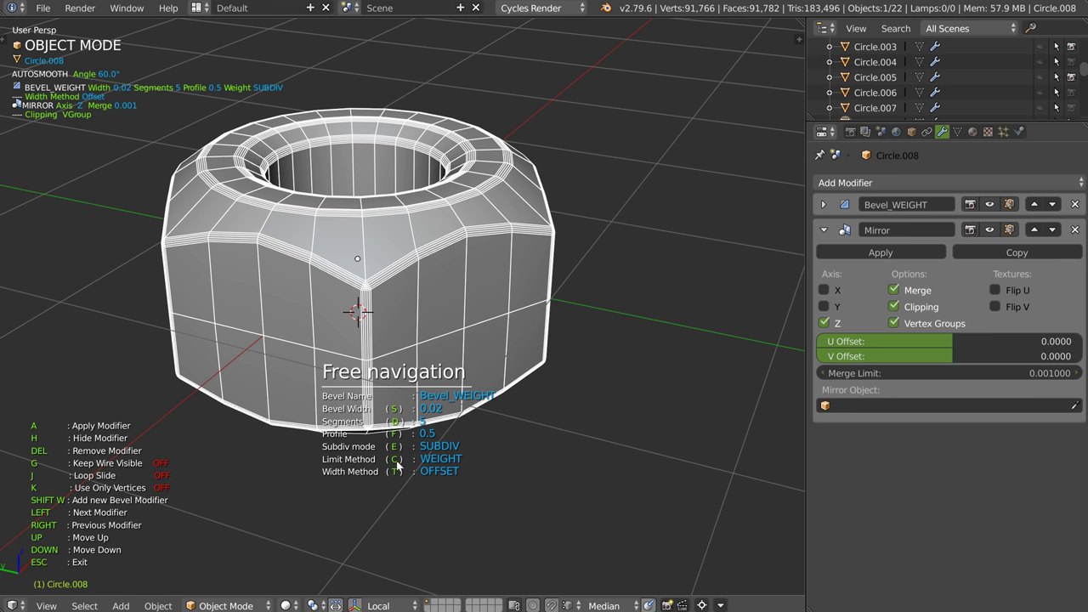
pyautogui.press('Escape')
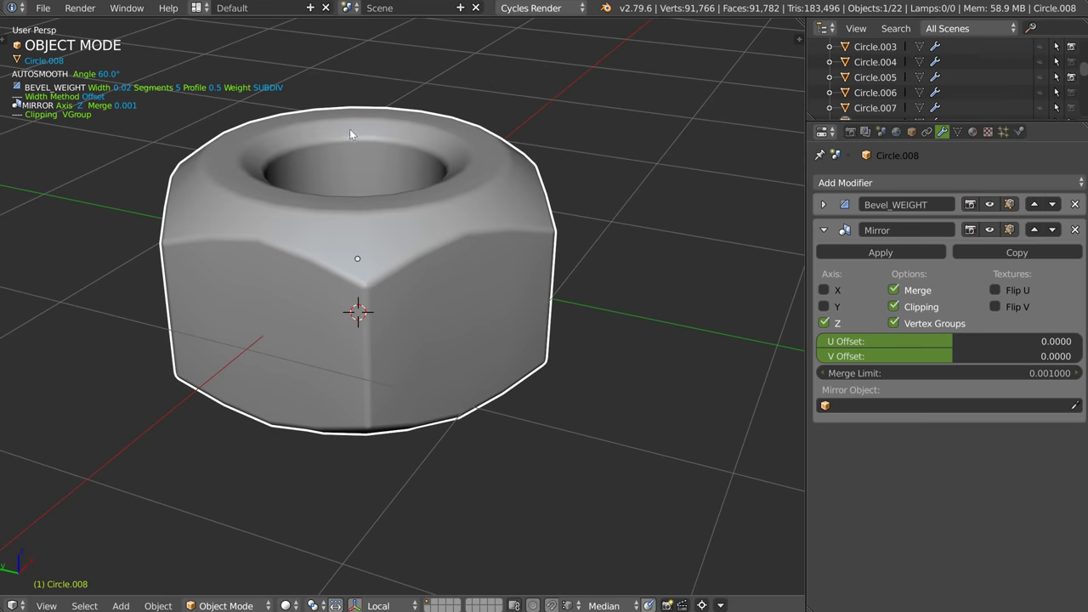
# - Add bevel weight to the hole's two chamfer edge loops and set the weight bevel's width to 0.07
pyautogui.scroll(4, 346, 130)
pyautogui.press('Tab')
pyautogui.keyDown('alt'); pyautogui.rightClick(357, 125); pyautogui.keyUp('alt')
pyautogui.keyDown('alt'); pyautogui.keyDown('shift'); pyautogui.rightClick(382, 92); pyautogui.keyUp('shift'); pyautogui.keyUp('alt')
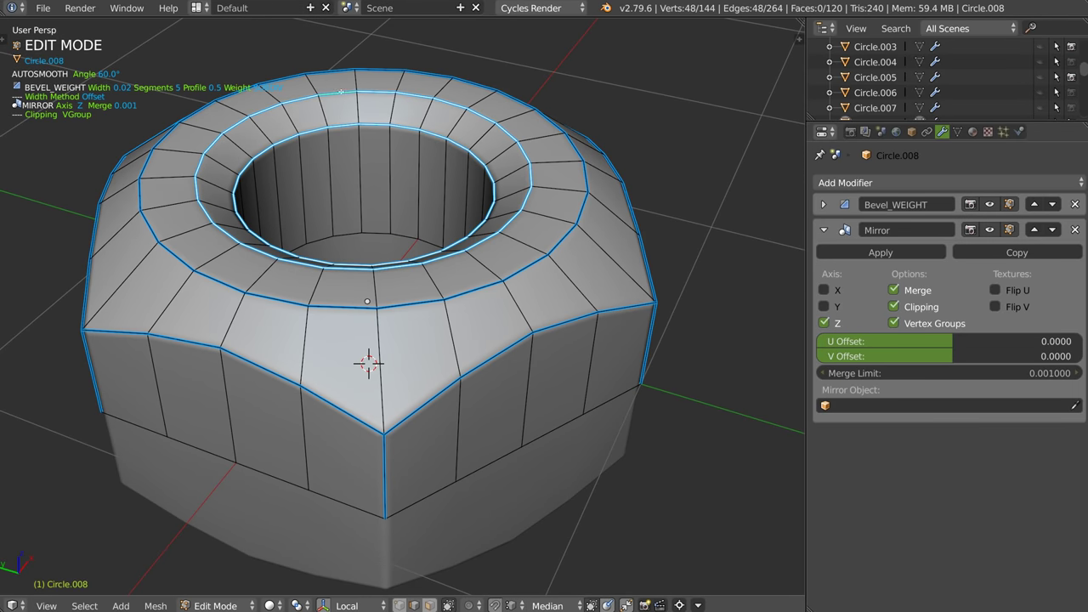
pyautogui.press('space')
pyautogui.click(545, 135)
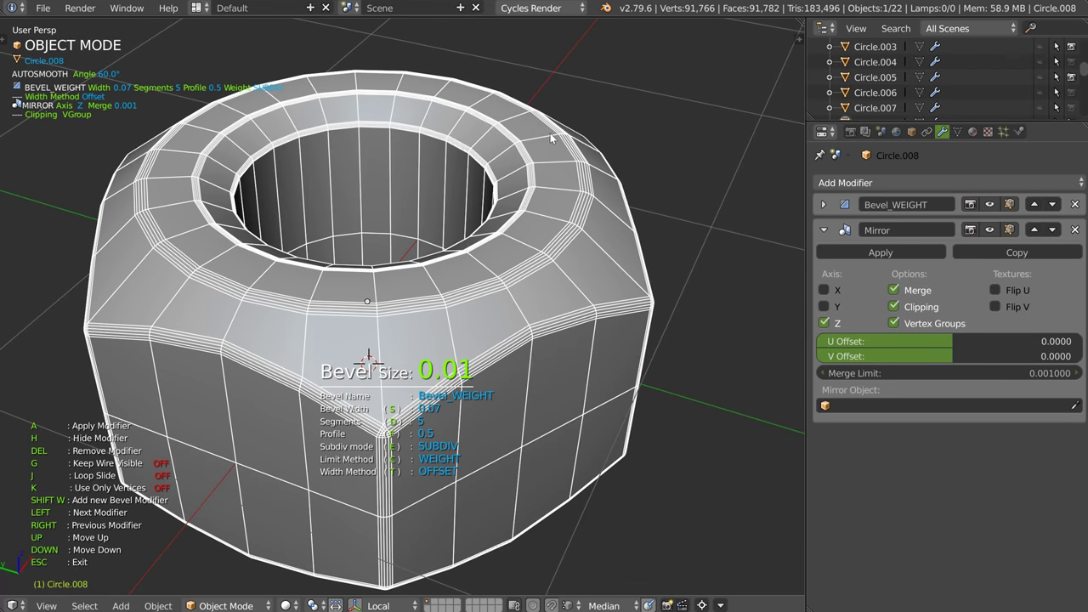
pyautogui.click(551, 133)
pyautogui.press('Tab')
pyautogui.scroll(-4, 518, 158)
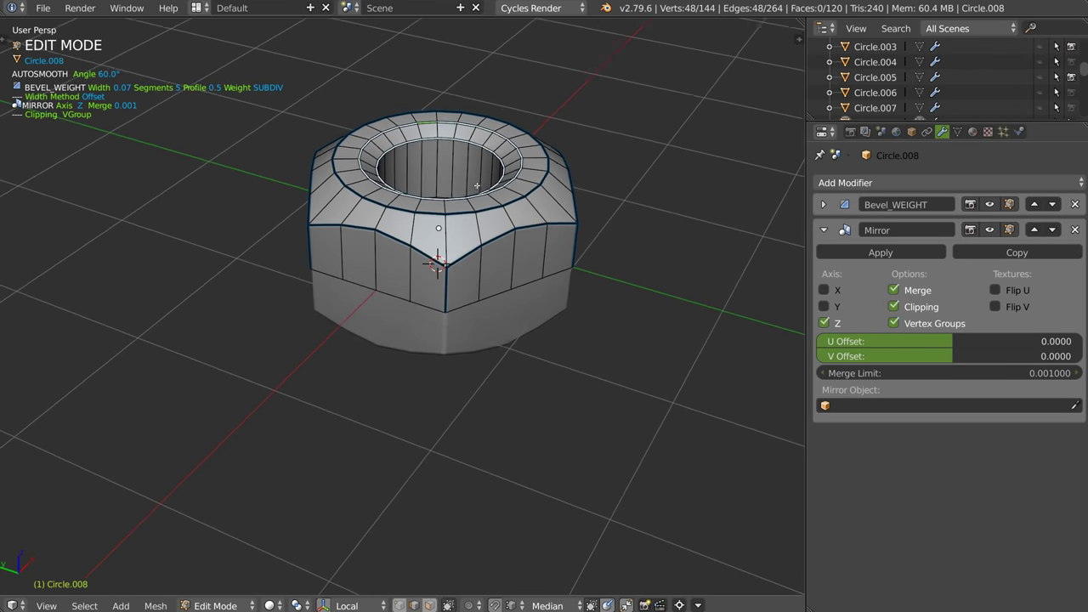
pyautogui.press('Tab')
pyautogui.scroll(3, 493, 204)
pyautogui.moveTo(477, 210); pyautogui.dragTo(448, 225, button='middle')
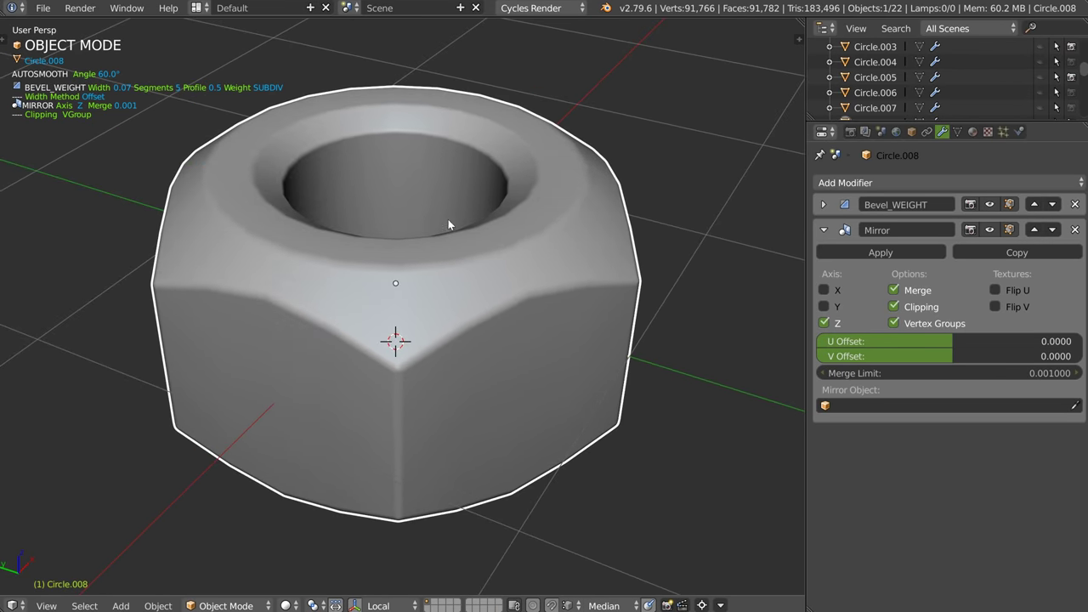
# - Hide and reshow all of the nut's modifiers, and display its wireframe to compare the mesh with and without them
pyautogui.press('space')
pyautogui.press('Escape')
pyautogui.press('space')
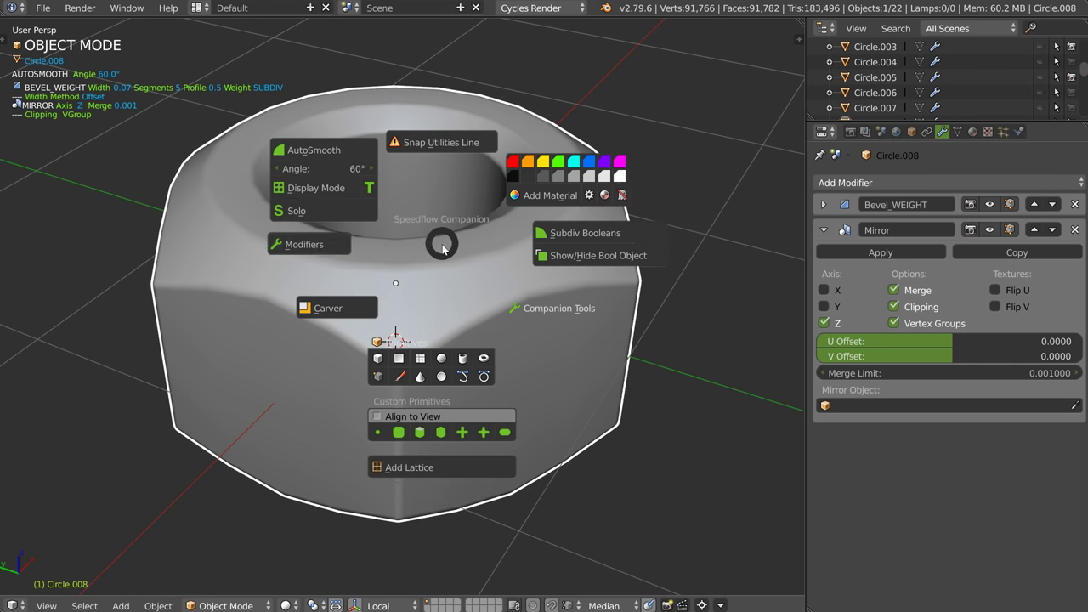
pyautogui.click(310, 250)
pyautogui.moveTo(434, 230); pyautogui.dragTo(450, 232, button='middle')
pyautogui.press('z')
pyautogui.click(532, 282)
pyautogui.hotkey('shift', 'space')
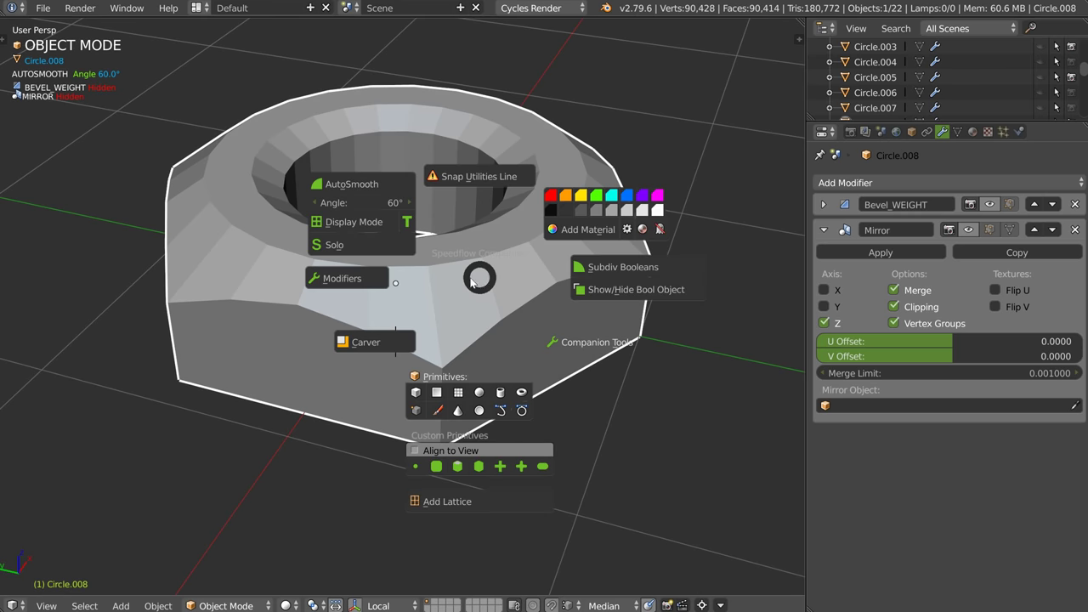
pyautogui.click(369, 273)
pyautogui.press('z')
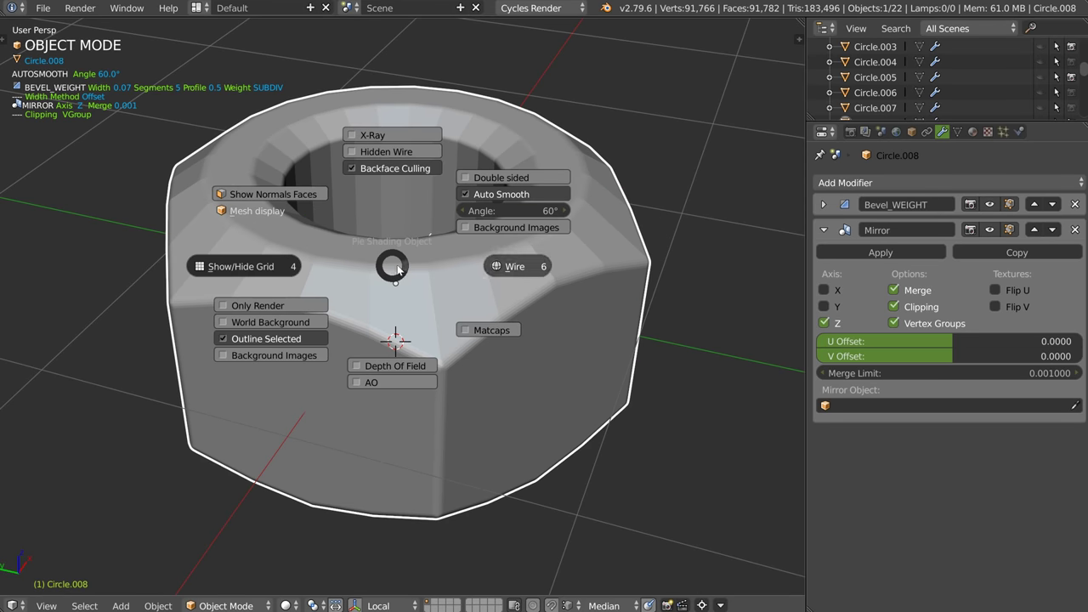
pyautogui.click(515, 267)
pyautogui.scroll(-4, 403, 287)
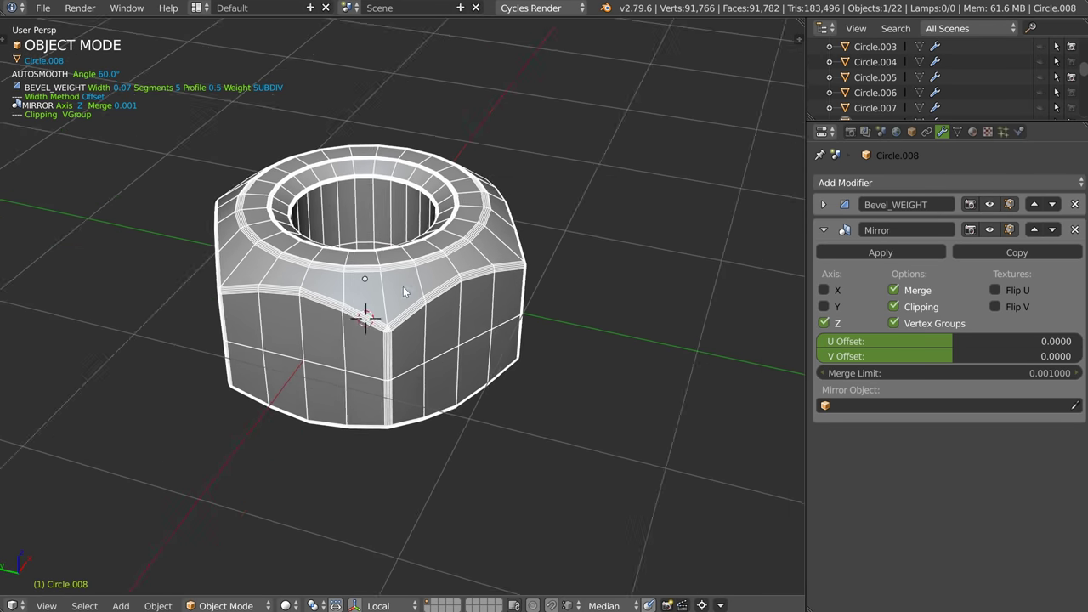
# - Add a Subsurf modifier at level 2 to the nut and turn off the wireframe display
pyautogui.hotkey('ctrl', '2')
pyautogui.moveTo(464, 280)
pyautogui.mouseDown(button='middle')
pyautogui.moveTo(344, 266)
pyautogui.moveTo(264, 290)
pyautogui.moveTo(311, 264)
pyautogui.moveTo(340, 199)
pyautogui.mouseUp(button='middle')
pyautogui.press('z')
pyautogui.click(392, 271)
pyautogui.scroll(2, 342, 197)
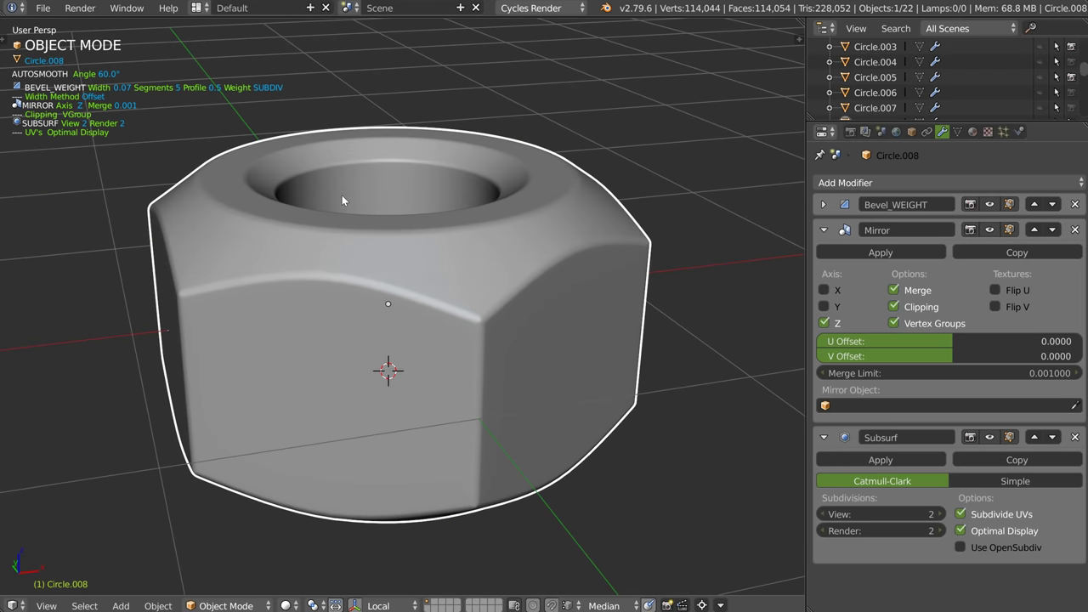
# - Lower the hole's inner chamfer loop about 0.015 along Z
pyautogui.press('Tab')
pyautogui.keyDown('alt'); pyautogui.rightClick(375, 160); pyautogui.keyUp('alt')
pyautogui.press('g')
pyautogui.press('z')
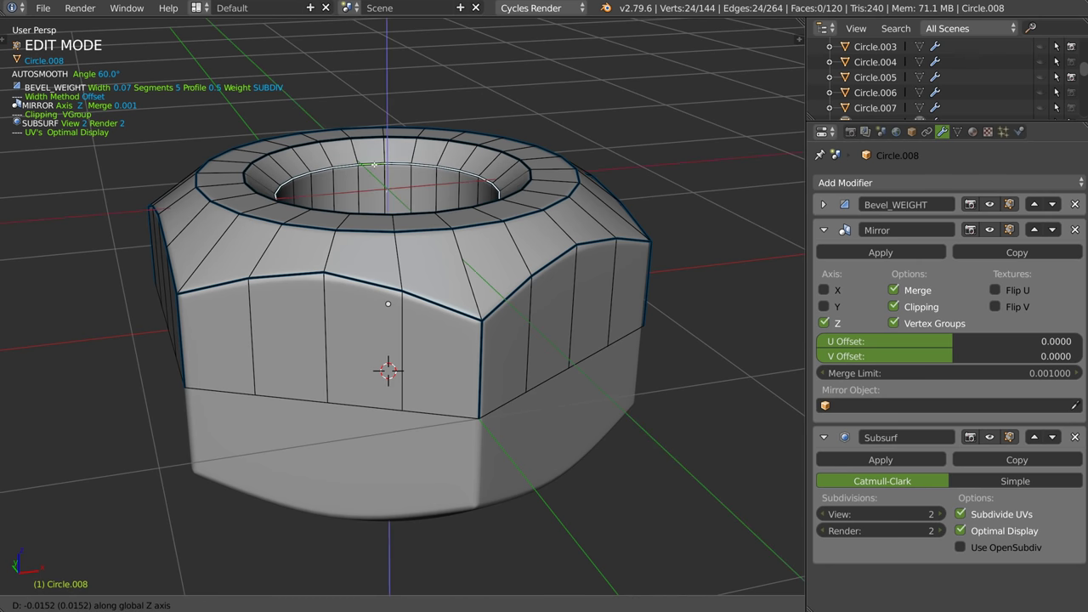
pyautogui.click(374, 170)
# - Run the weight Bevel again on the hole's two chamfer loops in Edit Mode and return to Object Mode
pyautogui.keyDown('alt'); pyautogui.keyDown('shift'); pyautogui.rightClick(366, 164); pyautogui.keyUp('shift'); pyautogui.keyUp('alt')
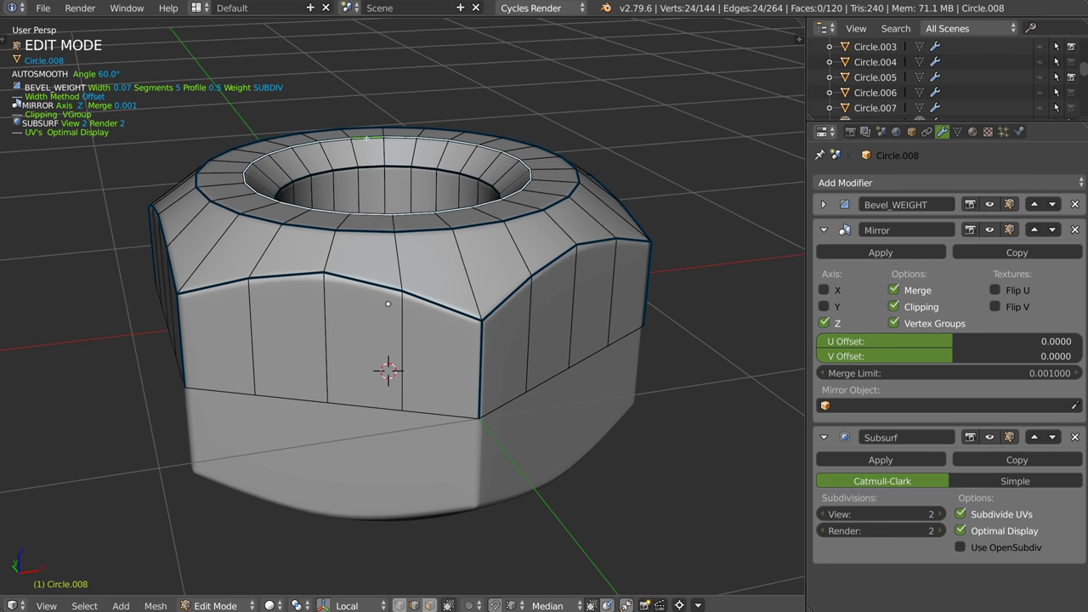
pyautogui.keyDown('shift'); pyautogui.rightClick(420, 232); pyautogui.keyUp('shift')
pyautogui.press('space')
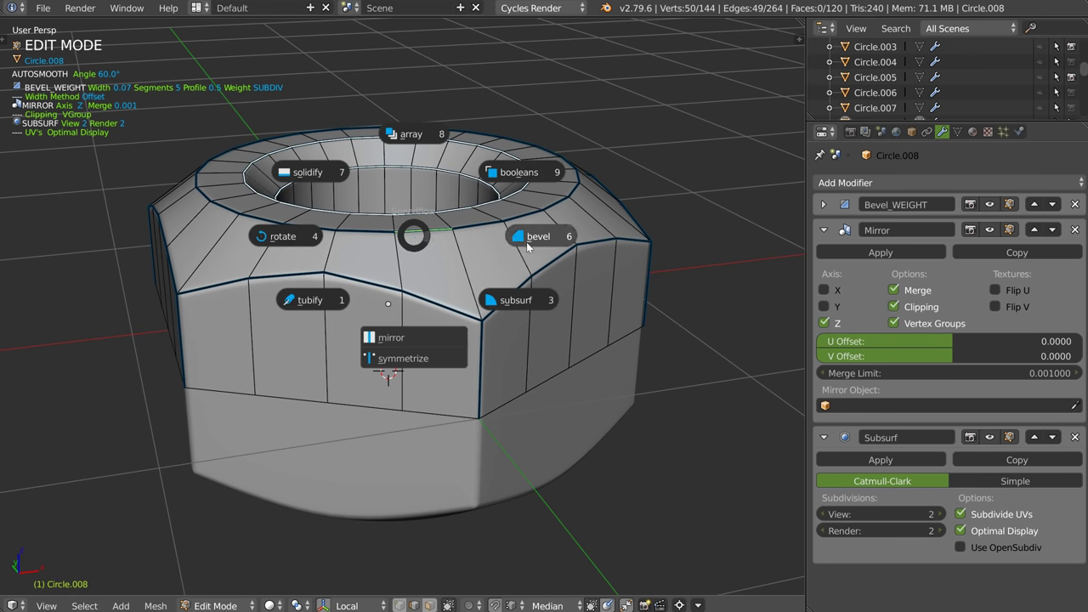
pyautogui.click(528, 242)
pyautogui.press('Tab')
pyautogui.click(425, 173)
# - Select the six upper corner vertices of the nut's sides and raise them about 0.03 along Z
pyautogui.moveTo(437, 219); pyautogui.dragTo(401, 187, button='middle')
pyautogui.moveTo(322, 230); pyautogui.dragTo(271, 239, button='middle')
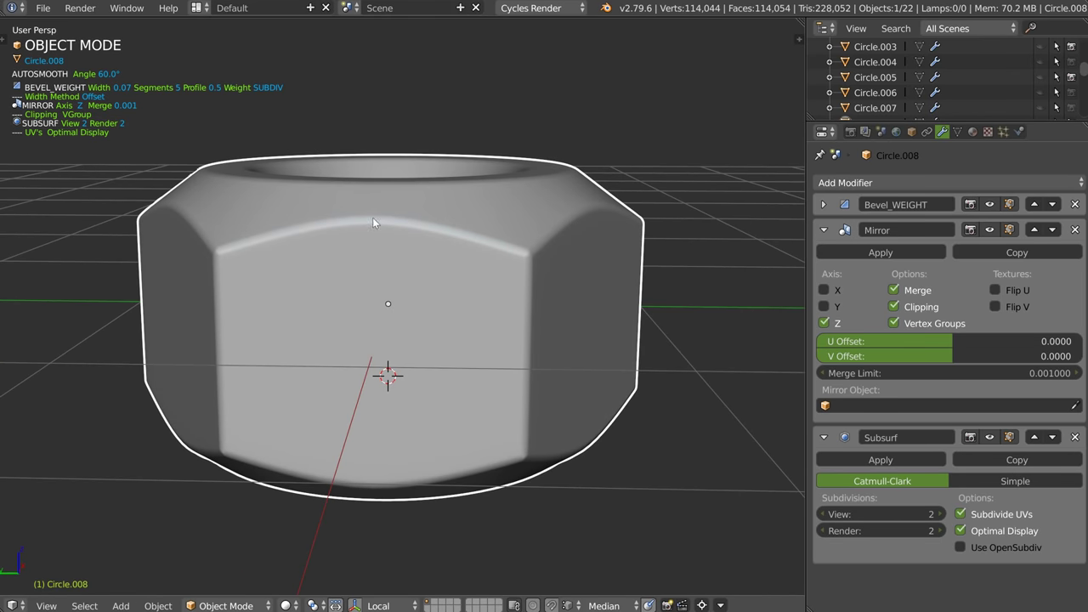
pyautogui.moveTo(542, 211); pyautogui.dragTo(473, 219, button='middle')
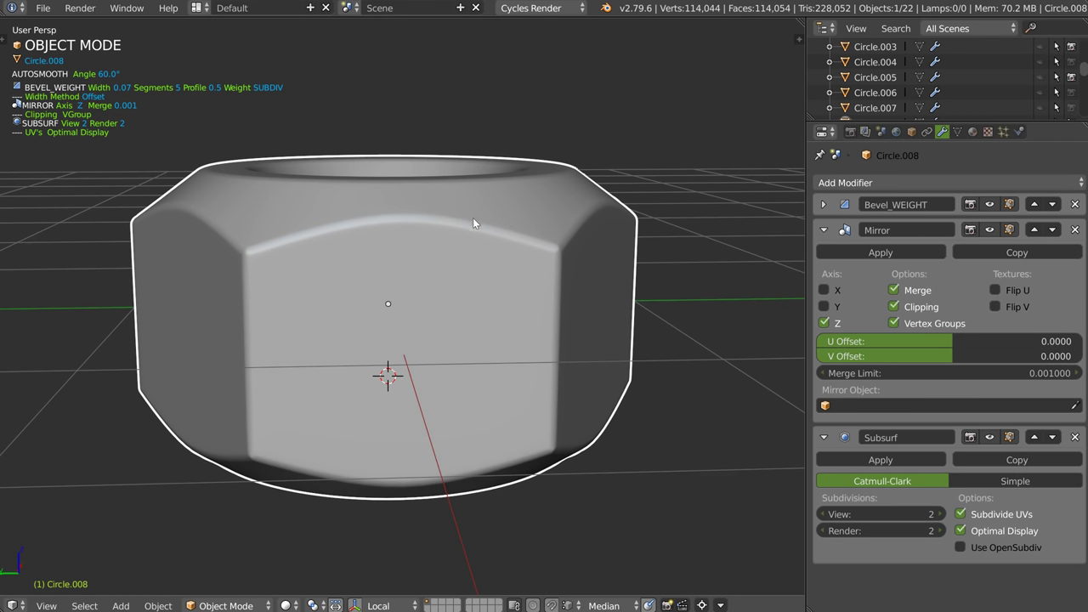
pyautogui.moveTo(263, 252); pyautogui.dragTo(351, 218, button='middle')
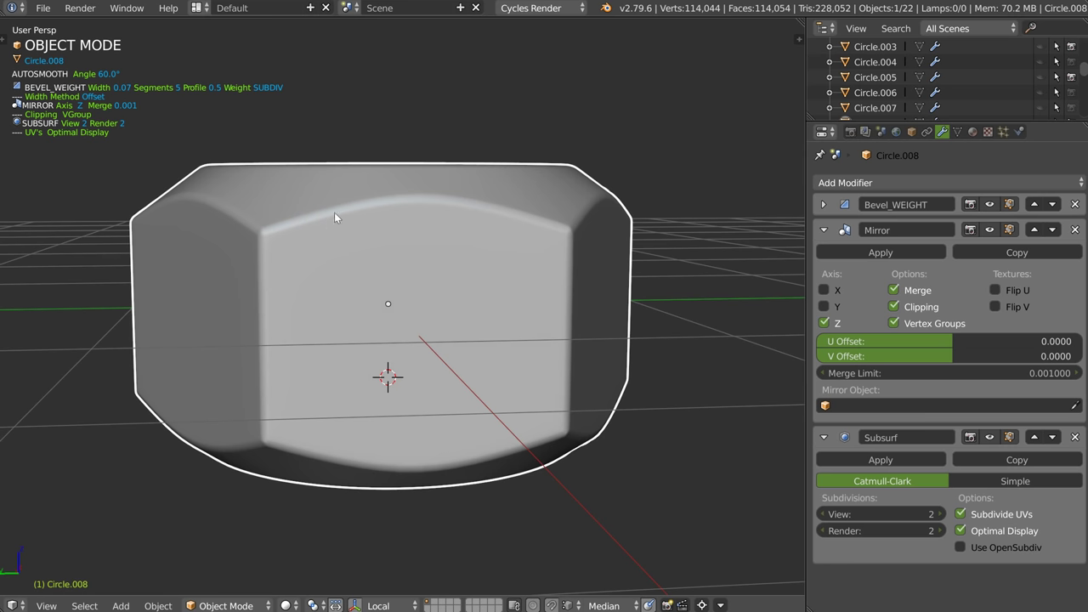
pyautogui.press('Tab')
pyautogui.moveTo(263, 232); pyautogui.dragTo(317, 234, button='middle')
pyautogui.keyDown('shift'); pyautogui.rightClick(478, 228); pyautogui.keyUp('shift')
pyautogui.moveTo(541, 246); pyautogui.dragTo(448, 249, button='middle')
pyautogui.keyDown('shift'); pyautogui.rightClick(457, 230); pyautogui.keyUp('shift')
pyautogui.moveTo(513, 232); pyautogui.dragTo(415, 236, button='middle')
pyautogui.keyDown('shift'); pyautogui.rightClick(459, 236); pyautogui.keyUp('shift')
pyautogui.keyDown('shift'); pyautogui.rightClick(436, 235); pyautogui.keyUp('shift')
pyautogui.scroll(3, 417, 235)
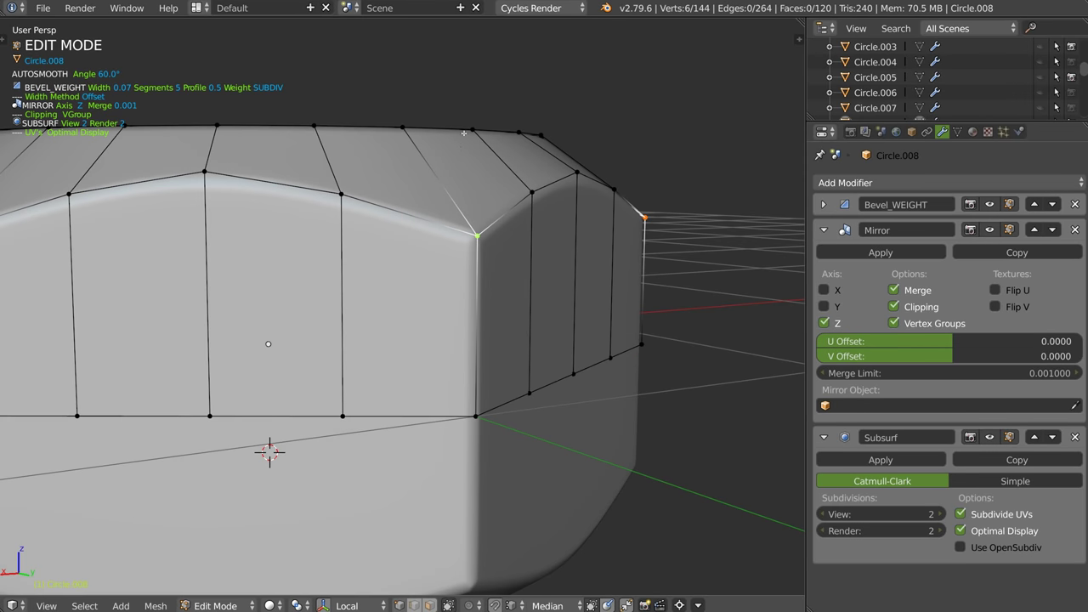
pyautogui.press('g')
pyautogui.press('z')
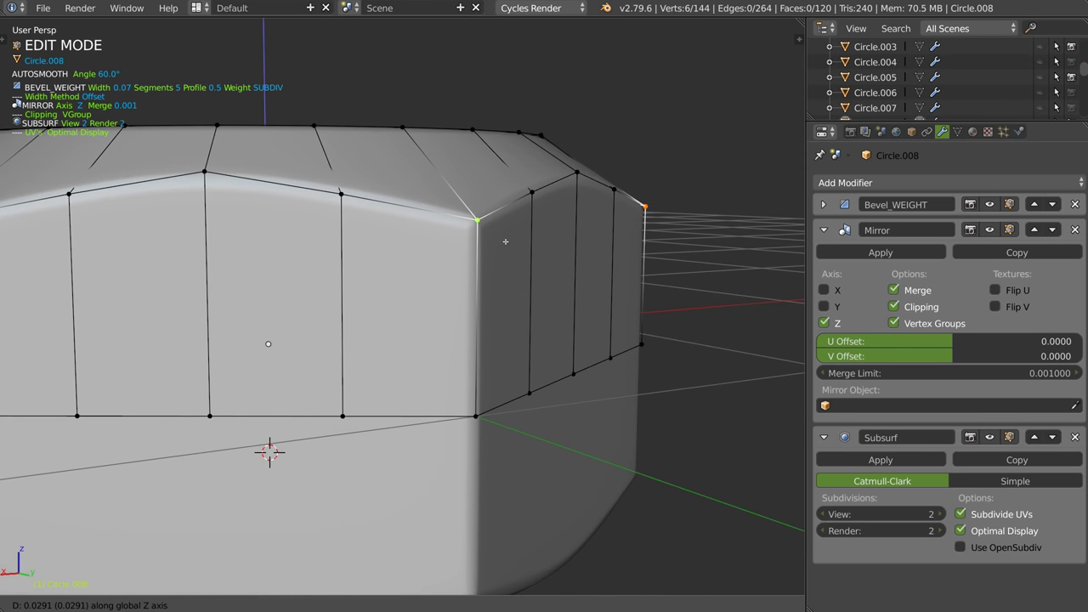
pyautogui.click(506, 243)
pyautogui.scroll(-3, 498, 207)
# - Select the middle vertex of the curved upper edge on each of the six side faces and return to Object Mode
pyautogui.rightClick(386, 194)
pyautogui.moveTo(231, 197); pyautogui.dragTo(270, 198, button='middle')
pyautogui.keyDown('shift'); pyautogui.rightClick(165, 191); pyautogui.keyUp('shift')
pyautogui.moveTo(167, 191); pyautogui.dragTo(429, 254, button='middle')
pyautogui.keyDown('shift'); pyautogui.rightClick(313, 225); pyautogui.keyUp('shift')
pyautogui.keyDown('shift'); pyautogui.rightClick(320, 257); pyautogui.keyUp('shift')
pyautogui.keyDown('shift'); pyautogui.rightClick(382, 255); pyautogui.keyUp('shift')
pyautogui.keyDown('shift'); pyautogui.rightClick(265, 245); pyautogui.keyUp('shift')
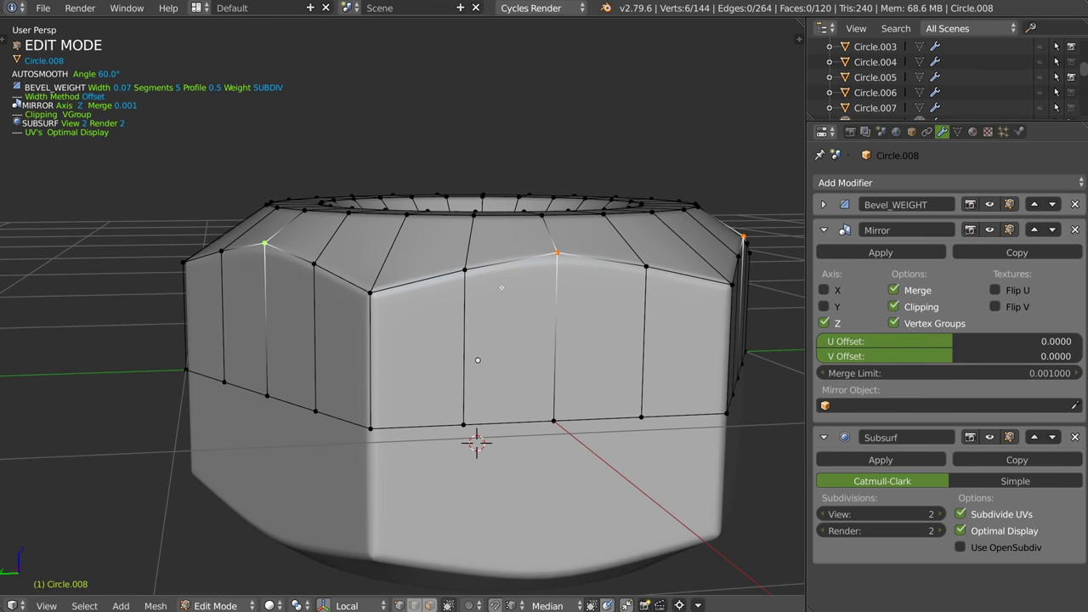
pyautogui.press('Tab')
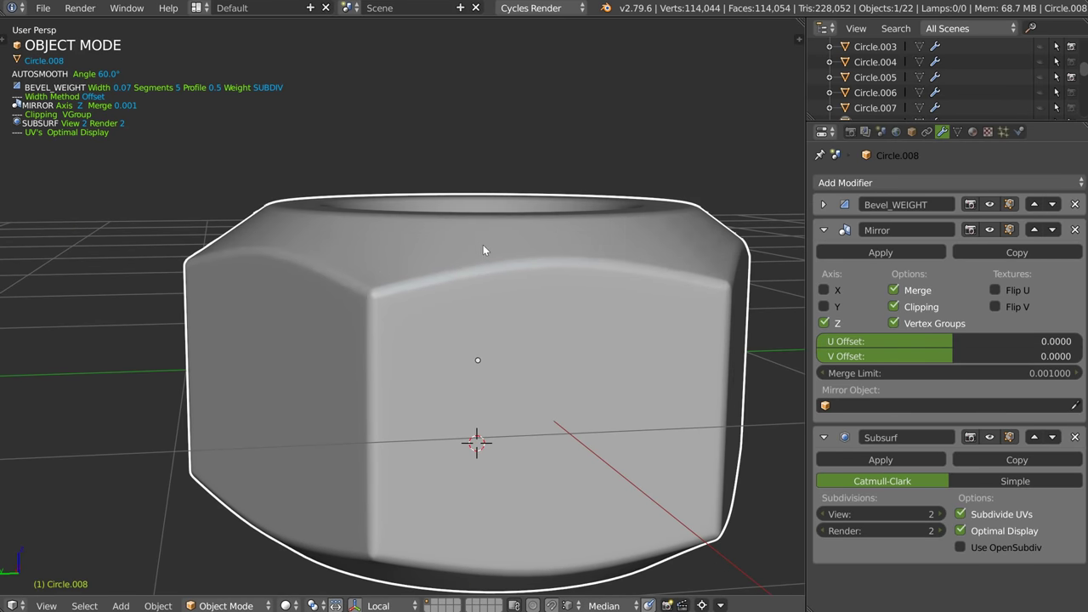
# - Box-select all vertices of the nut's upper part, including its chamfers, and scale them by about 1.37 along Z
pyautogui.scroll(-3, 484, 250)
pyautogui.press('Tab')
pyautogui.keyDown('shift'); pyautogui.moveTo(489, 253); pyautogui.dragTo(382, 239, button='middle'); pyautogui.keyUp('shift')
pyautogui.press('Tab')
pyautogui.press('a')
pyautogui.press('b')
pyautogui.moveTo(588, 261); pyautogui.dragTo(196, 161)
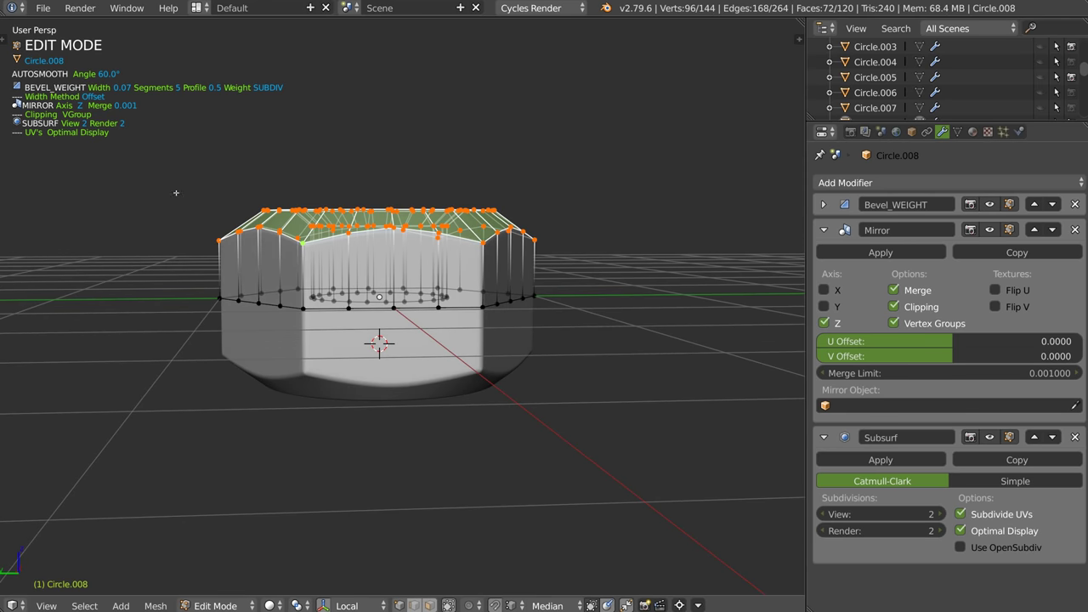
pyautogui.press('s')
pyautogui.press('z')
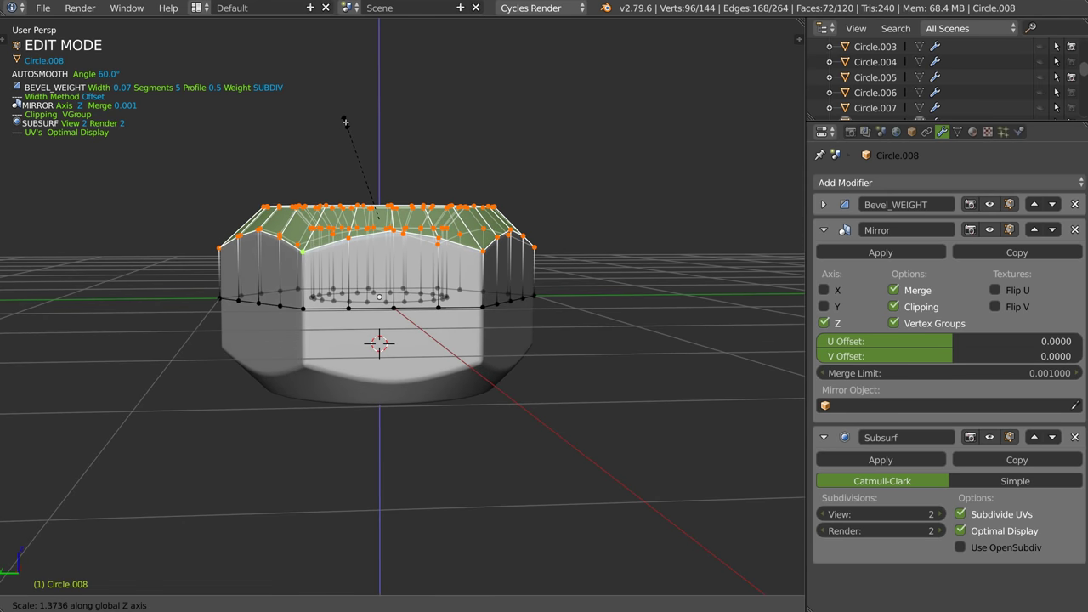
pyautogui.click(345, 123)
pyautogui.scroll(4, 345, 122)
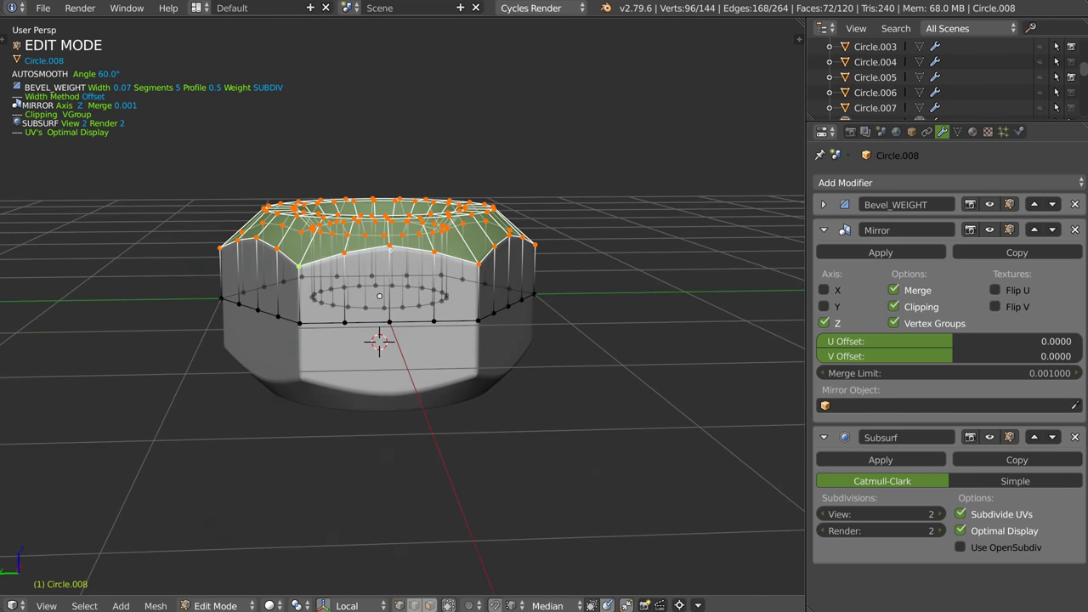
# - Select only the six vertices at the peaks of the side faces' curved upper edges
pyautogui.rightClick(387, 244)
pyautogui.scroll(-3, 387, 244)
pyautogui.moveTo(387, 244); pyautogui.dragTo(484, 264, button='middle')
pyautogui.hotkey('alt', 'z')
pyautogui.keyDown('shift'); pyautogui.moveTo(269, 263); pyautogui.dragTo(580, 269, button='middle'); pyautogui.keyUp('shift')
pyautogui.keyDown('shift'); pyautogui.rightClick(505, 262); pyautogui.keyUp('shift')
pyautogui.keyDown('shift'); pyautogui.rightClick(374, 287); pyautogui.keyUp('shift')
pyautogui.moveTo(375, 287); pyautogui.dragTo(429, 290, button='middle')
pyautogui.keyDown('shift'); pyautogui.rightClick(228, 313); pyautogui.keyUp('shift')
pyautogui.moveTo(217, 314); pyautogui.dragTo(265, 310, button='middle')
pyautogui.keyDown('shift'); pyautogui.moveTo(265, 309); pyautogui.dragTo(437, 307, button='middle'); pyautogui.keyUp('shift')
pyautogui.keyDown('shift'); pyautogui.rightClick(333, 297); pyautogui.keyUp('shift')
pyautogui.moveTo(333, 297); pyautogui.dragTo(380, 304, button='middle')
pyautogui.keyDown('shift'); pyautogui.rightClick(348, 296); pyautogui.keyUp('shift')
pyautogui.scroll(-3, 349, 296)
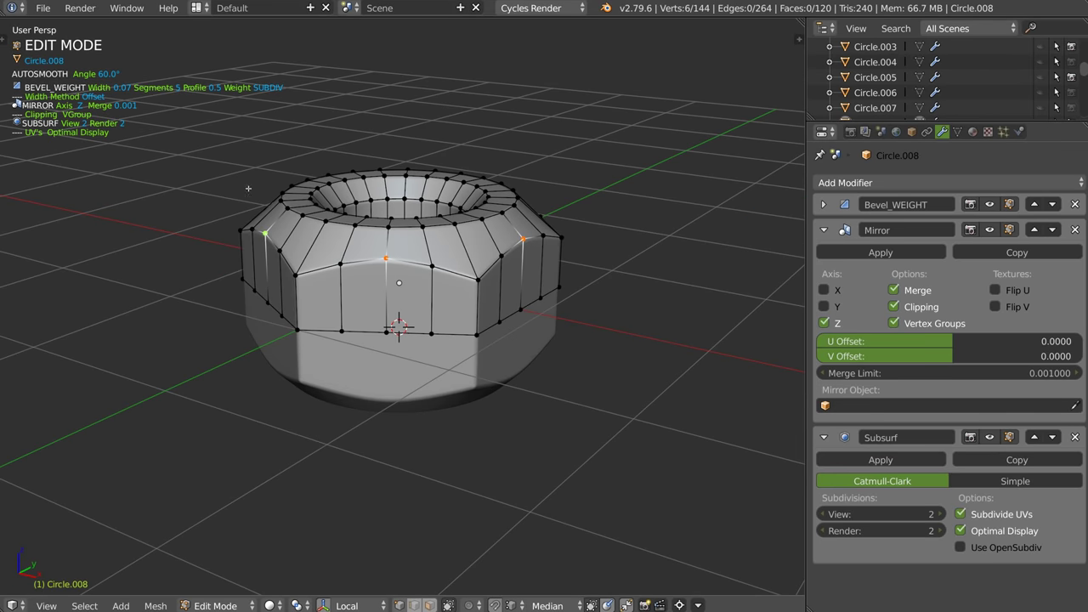
pyautogui.moveTo(264, 235); pyautogui.dragTo(383, 213, button='middle')
pyautogui.scroll(3, 331, 214)
pyautogui.scroll(1, 383, 212)
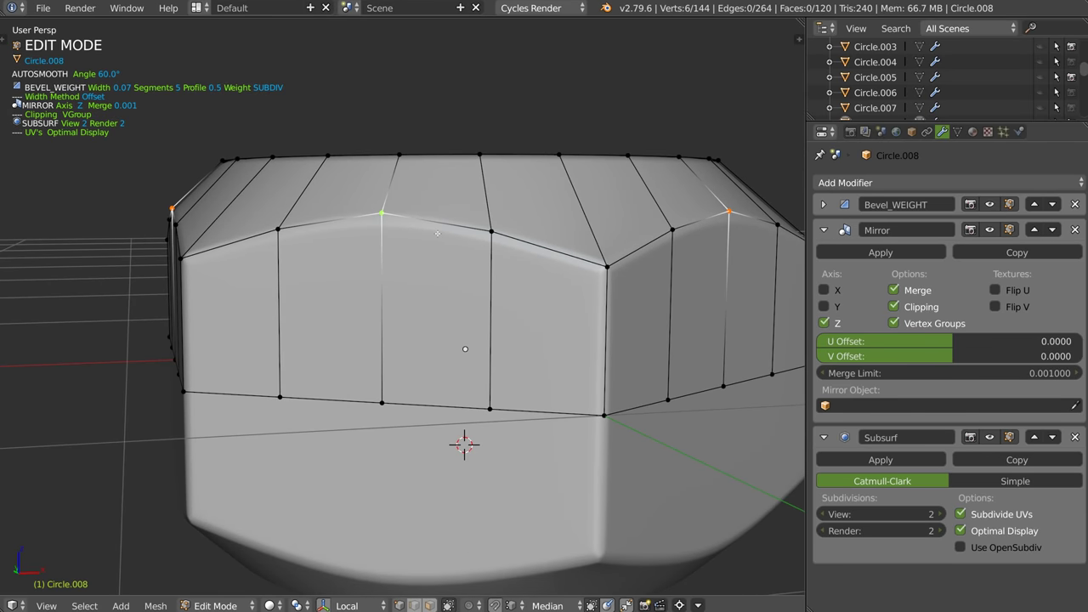
# - Return to Object Mode and examine the smoothed nut's shading and chamfers from several angles
pyautogui.scroll(-3, 449, 291)
pyautogui.press('Tab')
pyautogui.moveTo(448, 290); pyautogui.dragTo(254, 257, button='middle')
pyautogui.scroll(-4, 396, 255)
pyautogui.moveTo(366, 260)
pyautogui.mouseDown(button='middle')
pyautogui.moveTo(396, 281)
pyautogui.moveTo(425, 255)
pyautogui.moveTo(345, 265)
pyautogui.mouseUp(button='middle')
pyautogui.scroll(2, 423, 225)
pyautogui.scroll(5, 342, 265)
pyautogui.scroll(-5, 416, 163)
pyautogui.moveTo(464, 223); pyautogui.dragTo(414, 257, button='middle')
pyautogui.scroll(-1, 404, 225)
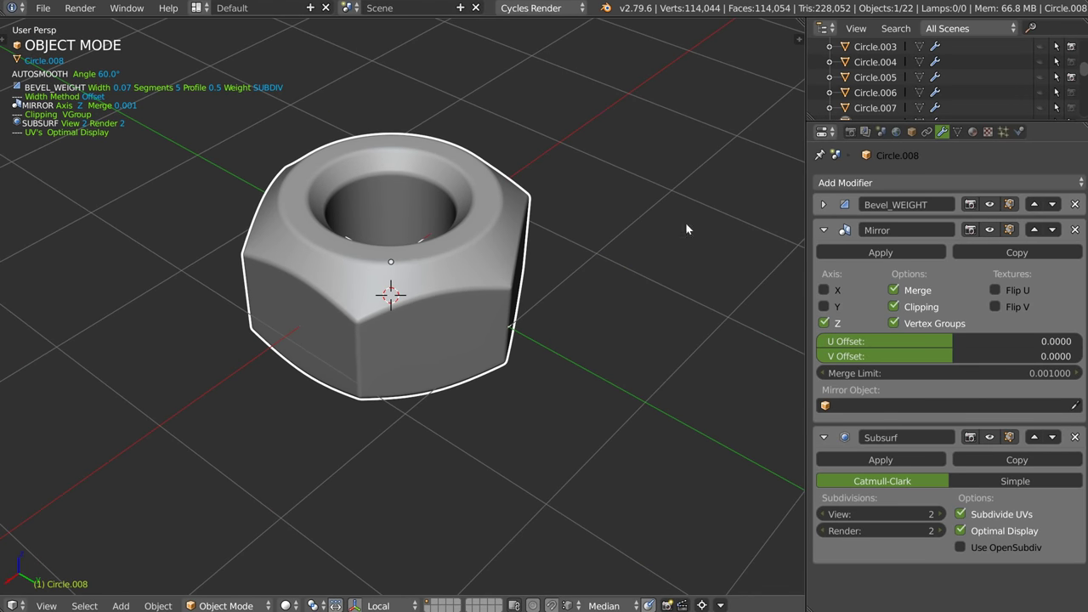
# - Collapse the settings of the Mirror and Subsurf modifiers
pyautogui.click(823, 229)
pyautogui.click(823, 255)
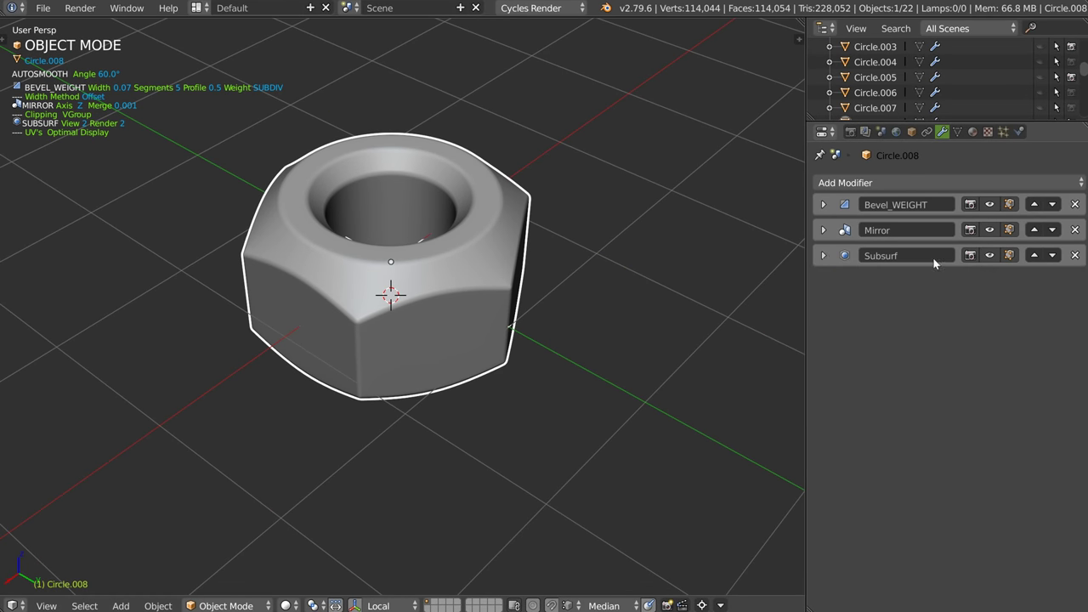
pyautogui.moveTo(372, 297); pyautogui.dragTo(365, 282, button='middle')
pyautogui.scroll(1, 360, 284)
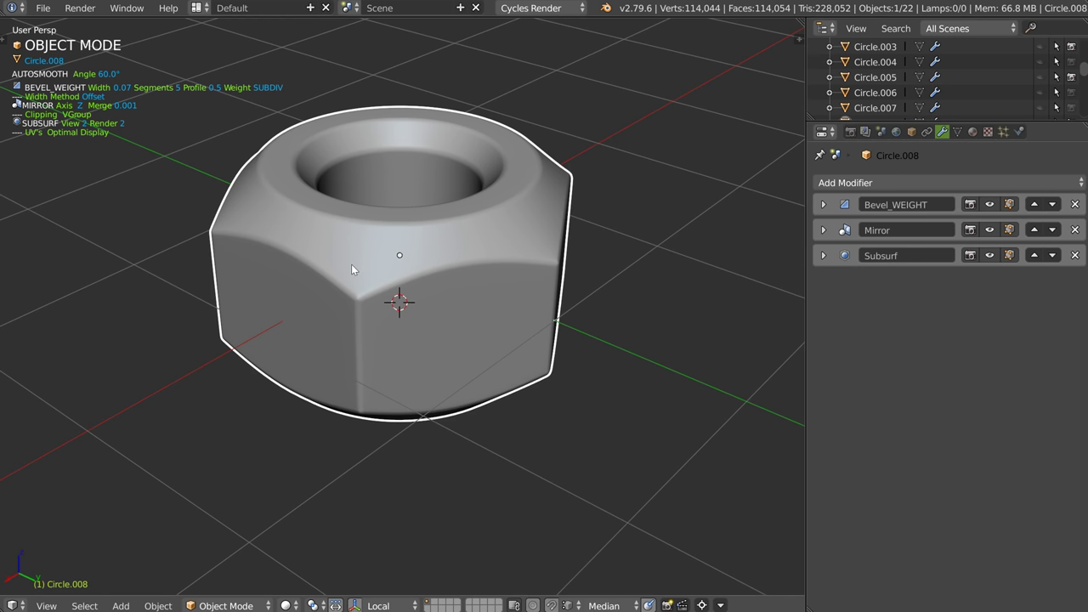
pyautogui.moveTo(469, 298); pyautogui.dragTo(395, 302, button='middle')
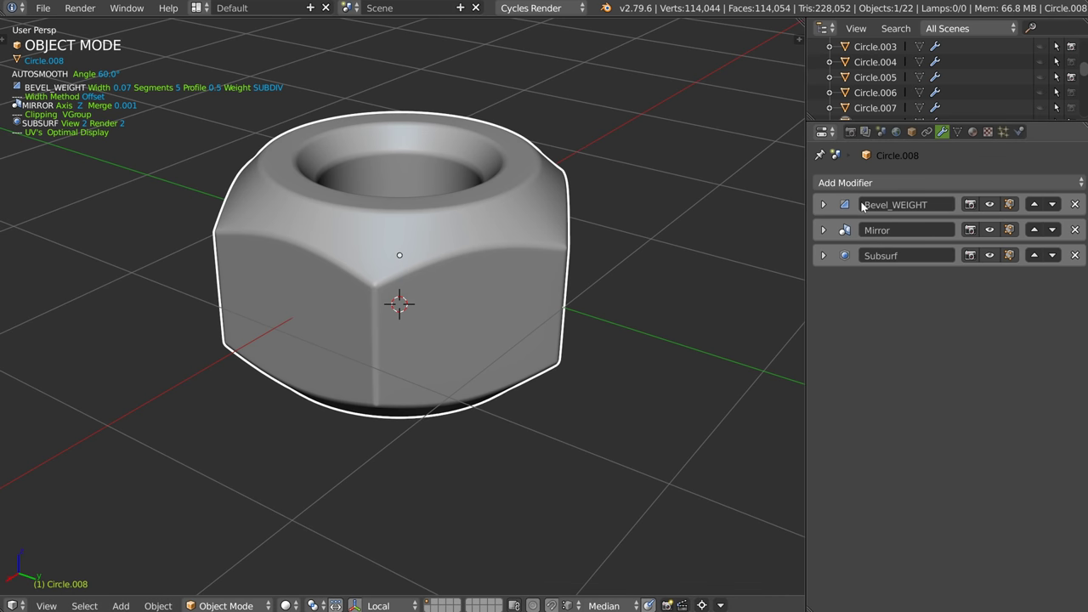
# - Adjust the weight Bevel modifier's width to about 0.08 and increase its segment count
pyautogui.moveTo(446, 315); pyautogui.dragTo(262, 207, button='middle')
pyautogui.press('space')
pyautogui.click(510, 251)
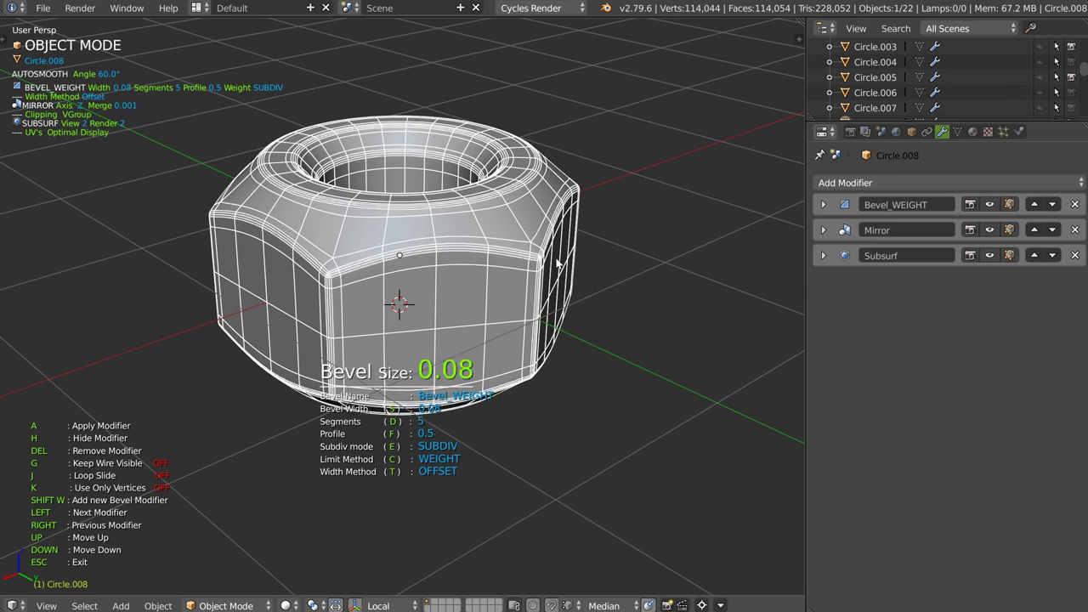
pyautogui.click(534, 261)
pyautogui.press('d')
pyautogui.click(648, 271)
pyautogui.press('Escape')
# - Hide the second nut, Circle.008
pyautogui.moveTo(524, 306); pyautogui.dragTo(566, 232, button='middle')
pyautogui.scroll(-3, 564, 227)
pyautogui.moveTo(893, 115); pyautogui.dragTo(895, 81, button='middle')
pyautogui.click(1041, 87)
# - Briefly show and hide Circle.007 and the first several Circle objects, including Circle.001 to Circle.003, to find the first nut
pyautogui.click(1039, 71)
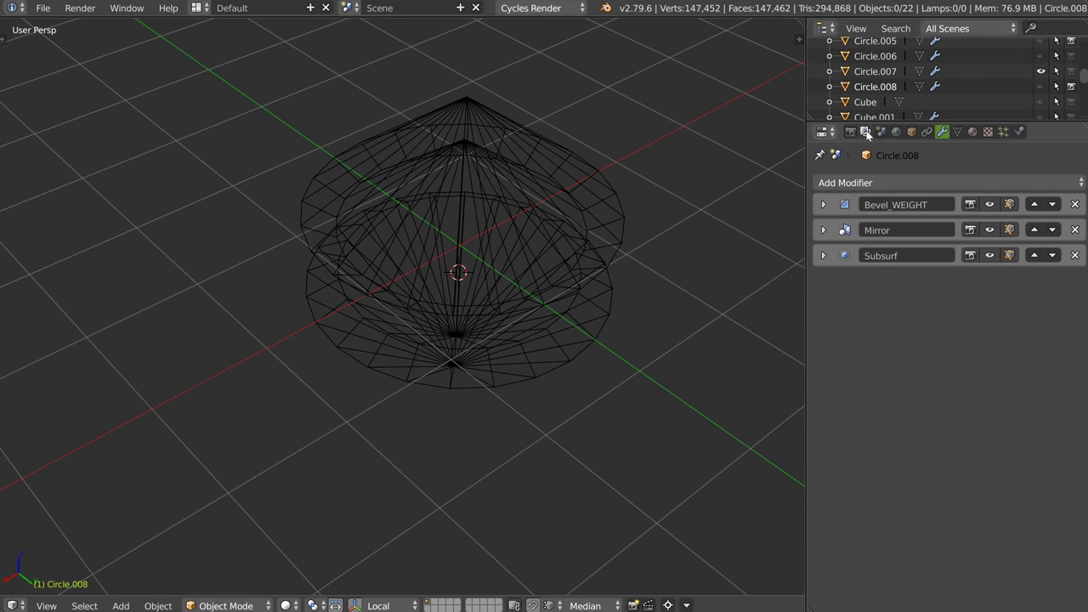
pyautogui.click(1039, 72)
pyautogui.scroll(5, 1039, 79)
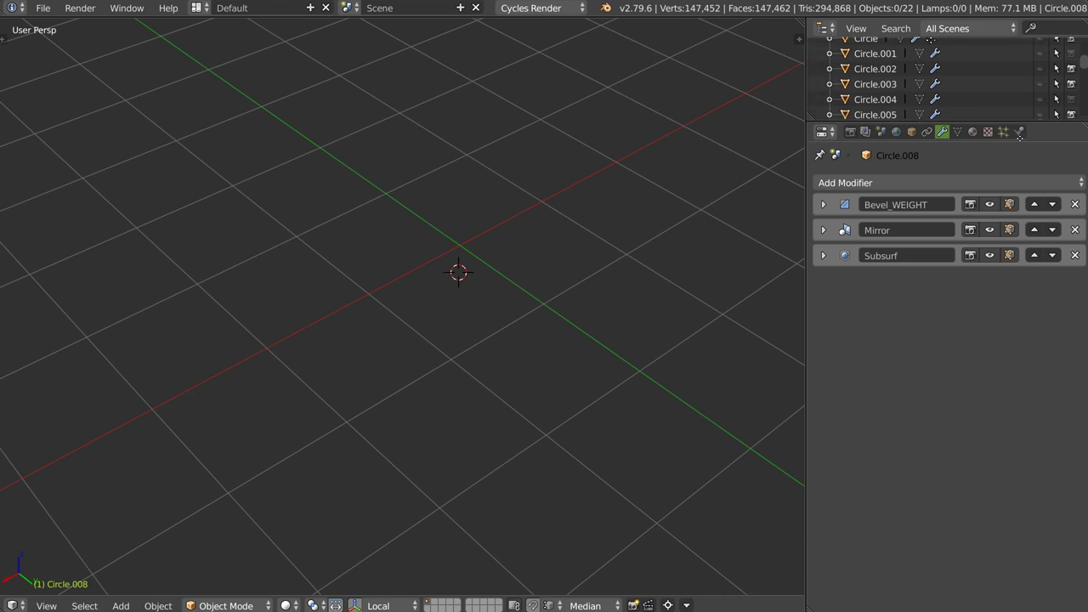
pyautogui.click(1041, 53)
pyautogui.click(1041, 53)
pyautogui.click(1040, 68)
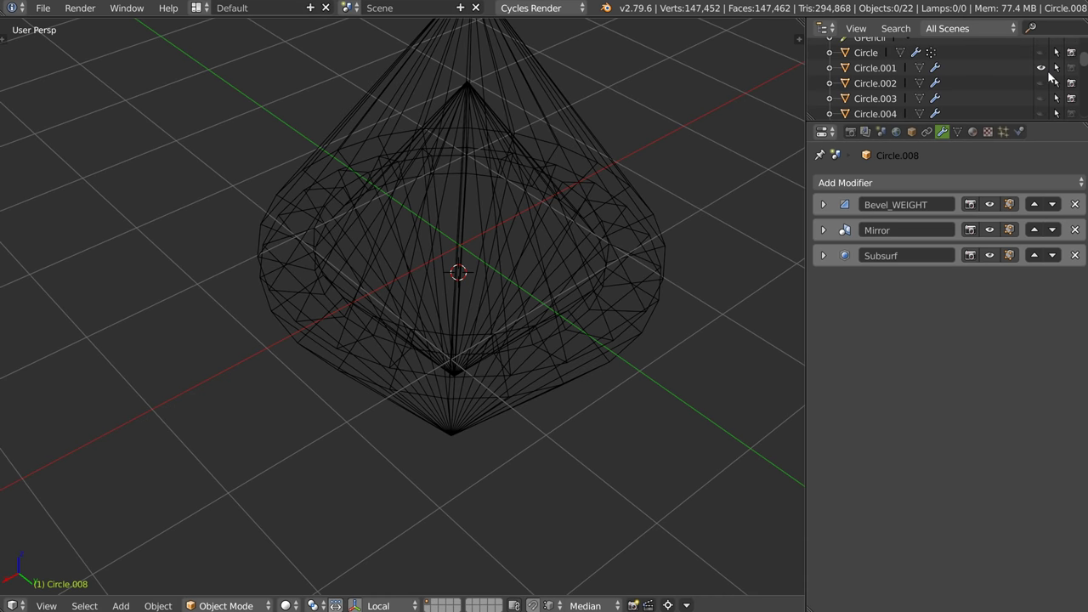
pyautogui.click(1040, 68)
pyautogui.click(1041, 84)
pyautogui.click(1041, 84)
pyautogui.click(1041, 98)
pyautogui.click(1042, 99)
# - Unhide Circle.002 and select it in the viewport
pyautogui.click(1043, 84)
pyautogui.scroll(2, 581, 245)
pyautogui.rightClick(474, 291)
pyautogui.moveTo(460, 298); pyautogui.dragTo(474, 275, button='middle')
pyautogui.scroll(3, 473, 270)
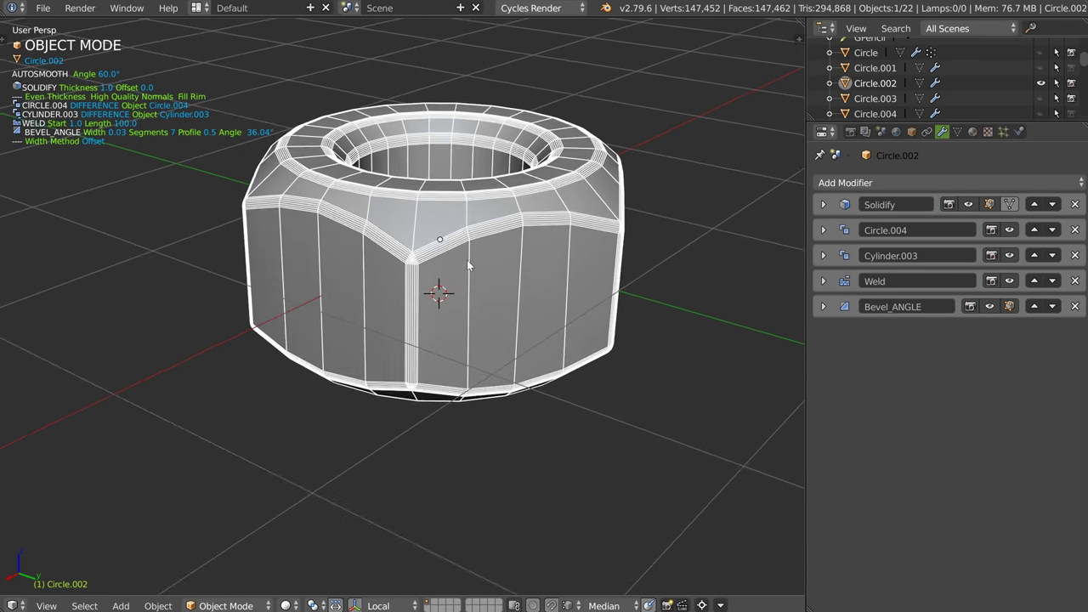
# - Toggle the Weld modifier's viewport visibility repeatedly to compare the first nut's topology with and without it
pyautogui.click(1009, 281)
pyautogui.click(1009, 282)
pyautogui.scroll(3, 506, 228)
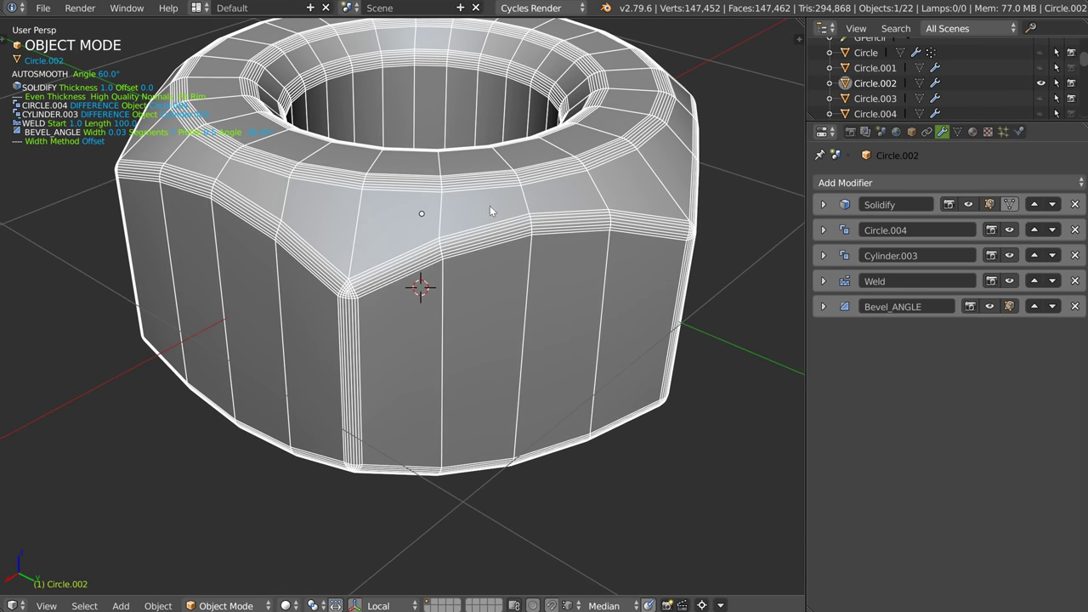
pyautogui.click(1010, 282)
pyautogui.click(1016, 283)
pyautogui.click(1016, 285)
pyautogui.click(1016, 285)
pyautogui.click(1016, 287)
pyautogui.click(1016, 284)
pyautogui.click(1013, 283)
pyautogui.click(1013, 282)
pyautogui.click(1013, 282)
pyautogui.click(1011, 282)
pyautogui.moveTo(410, 198); pyautogui.dragTo(428, 293, button='middle')
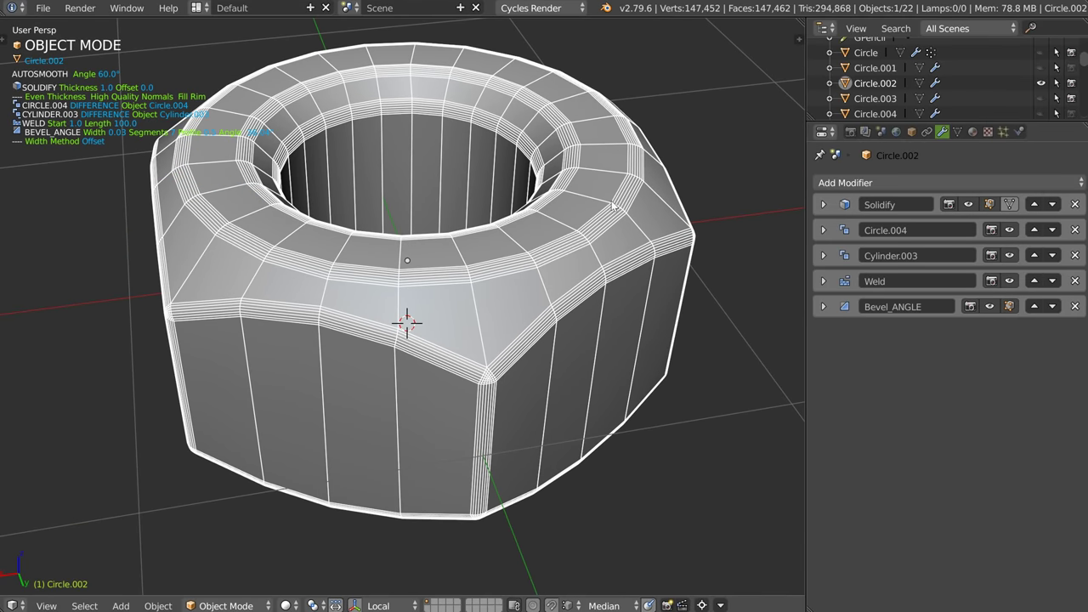
# - Examine the first nut's wireframe topology from several angles, briefly entering Edit Mode to inspect its flat hexagonal base mesh beneath the modifiers
pyautogui.moveTo(442, 255); pyautogui.dragTo(406, 254, button='middle')
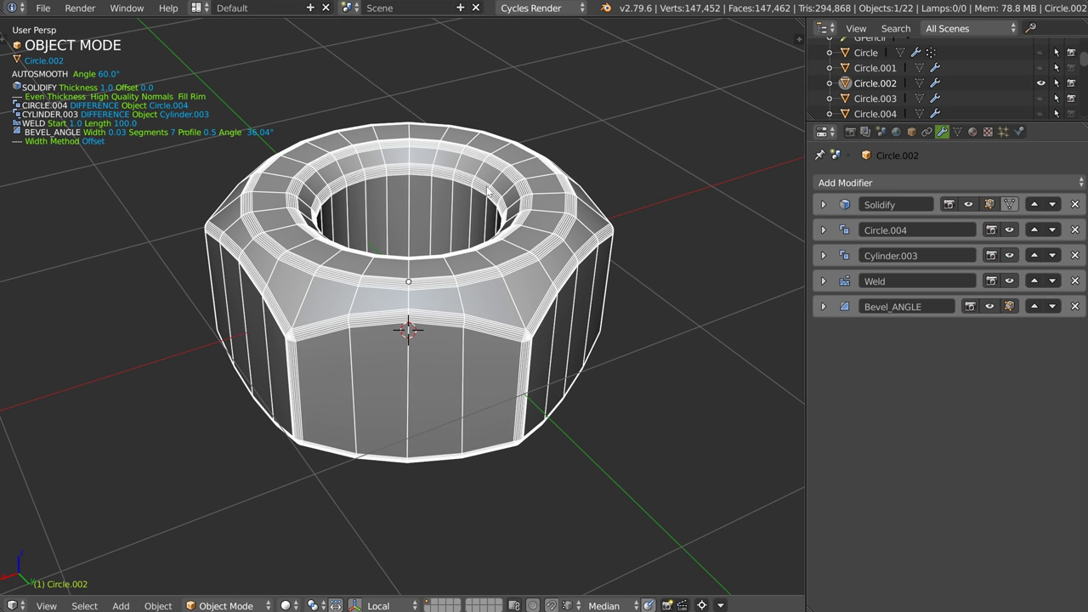
pyautogui.moveTo(322, 328); pyautogui.dragTo(340, 306, button='middle')
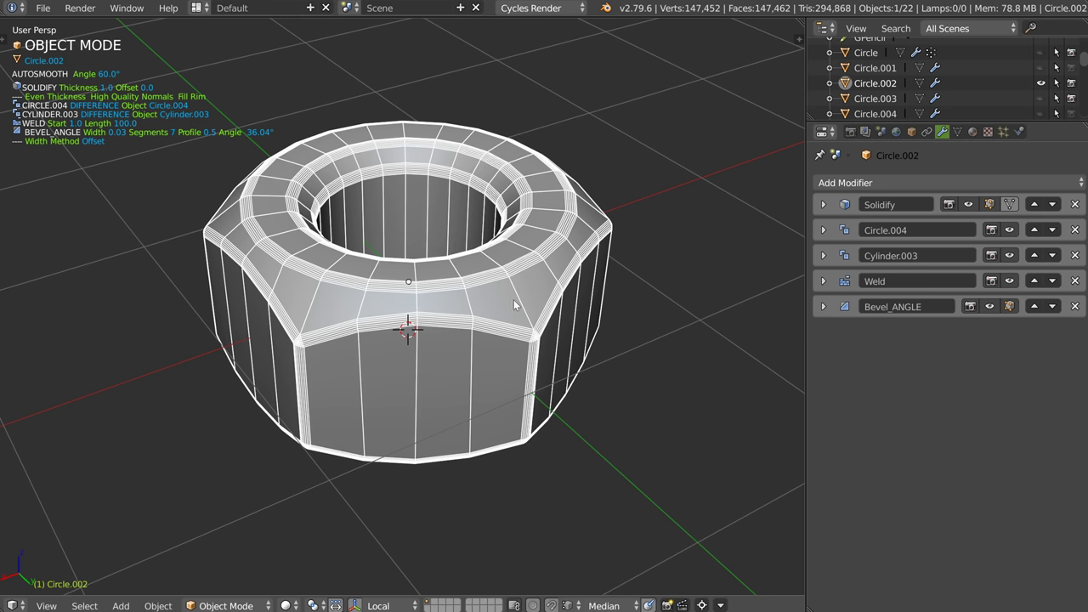
pyautogui.moveTo(344, 305); pyautogui.dragTo(325, 267, button='middle')
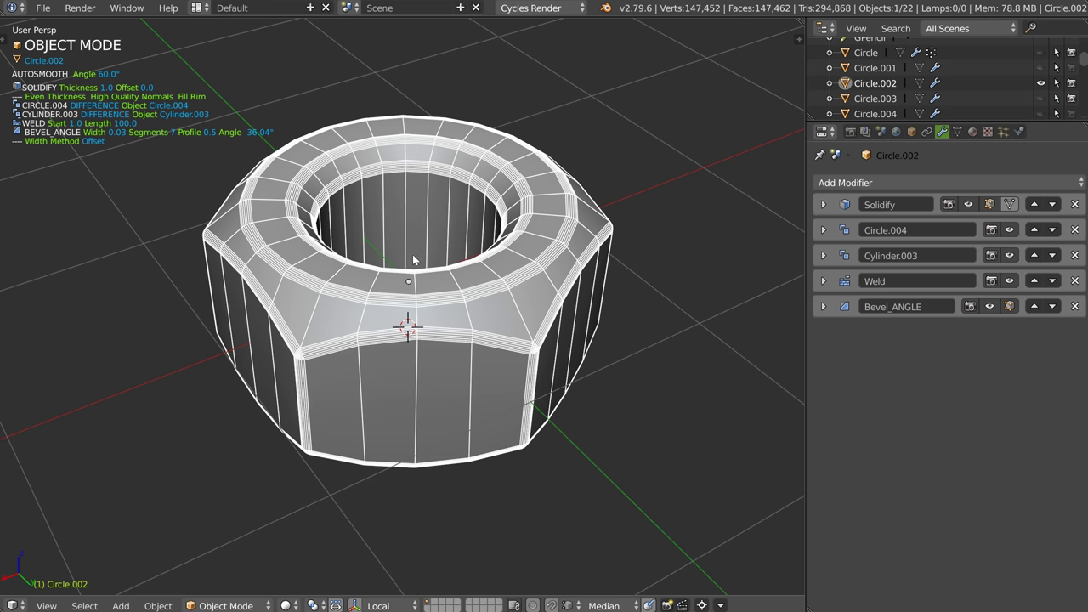
pyautogui.moveTo(413, 259); pyautogui.dragTo(456, 351, button='middle')
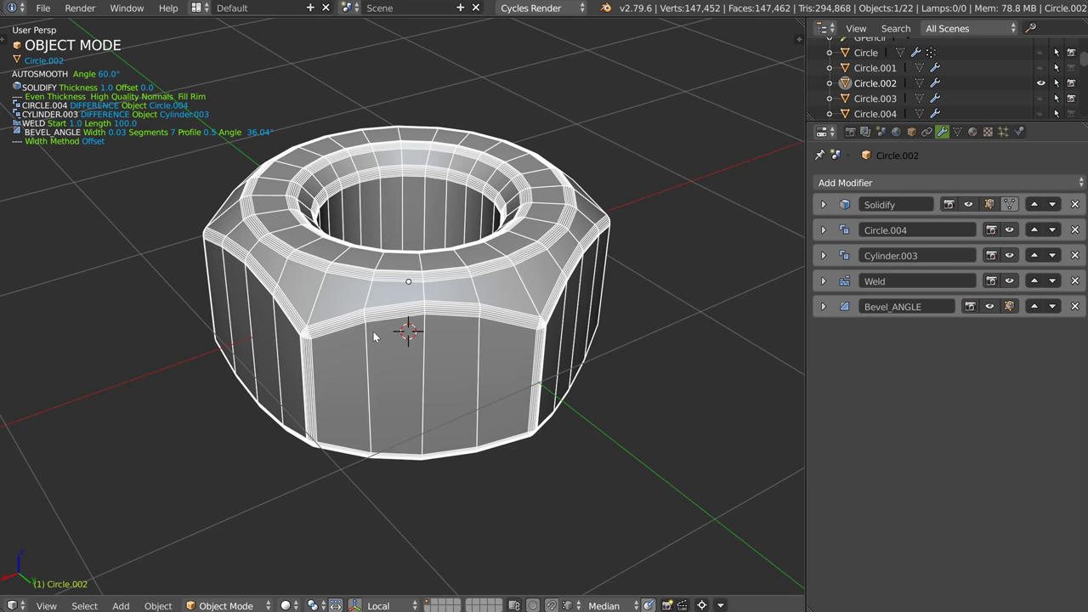
pyautogui.press('Tab')
pyautogui.hotkey('alt', 'z')
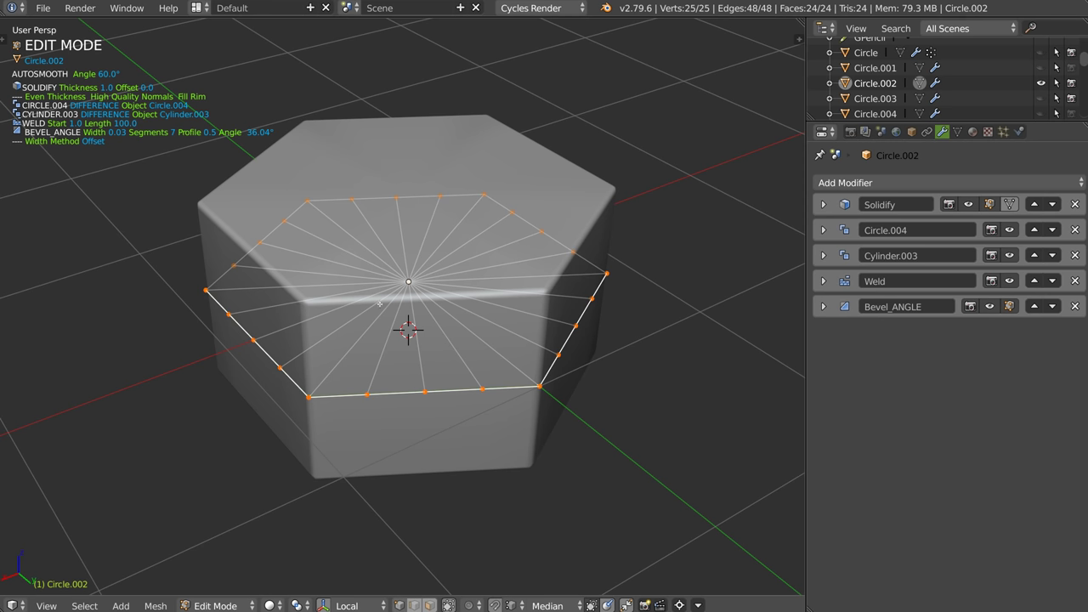
pyautogui.press('Tab')
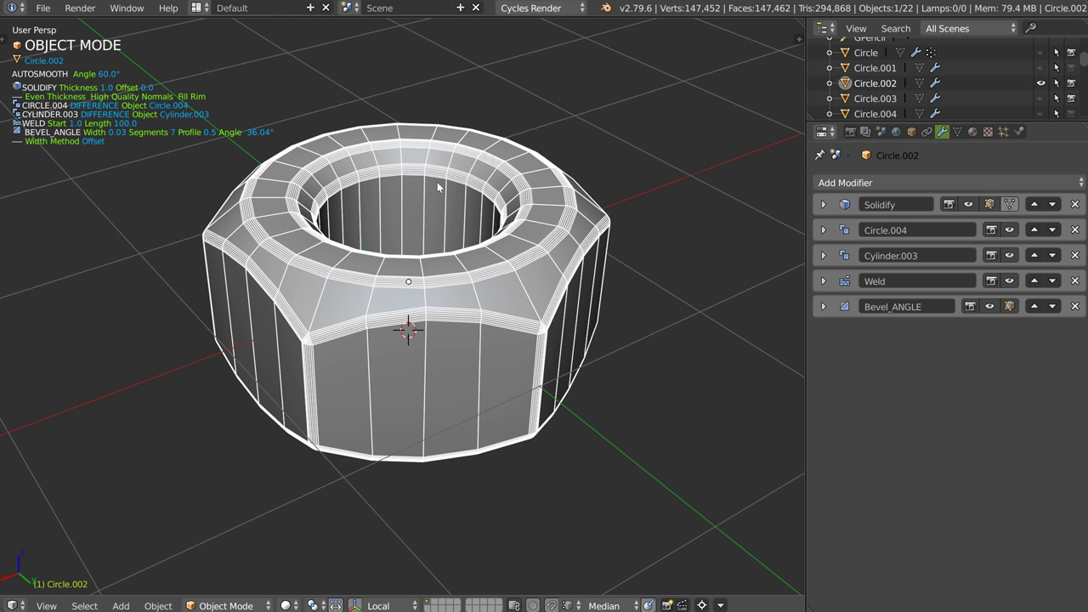
pyautogui.moveTo(431, 331); pyautogui.dragTo(451, 345, button='middle')
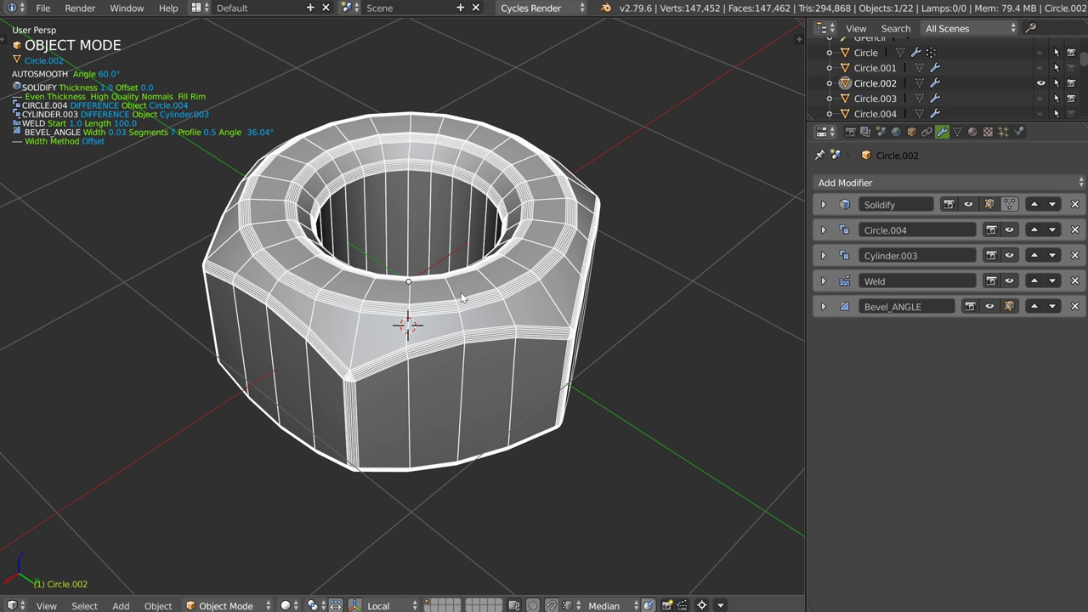
pyautogui.moveTo(462, 297); pyautogui.dragTo(514, 316, button='middle')
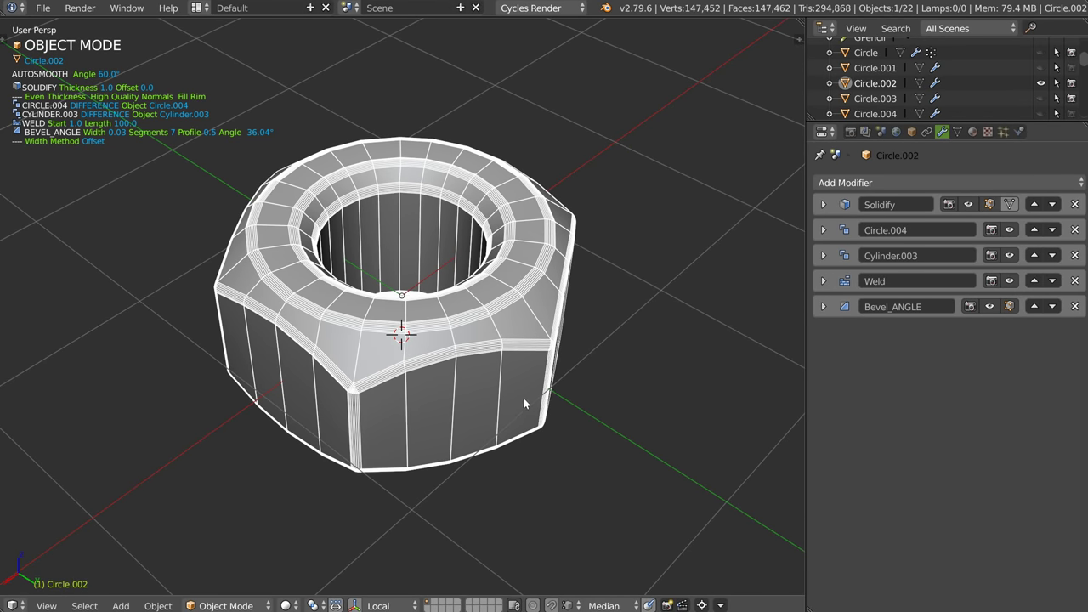